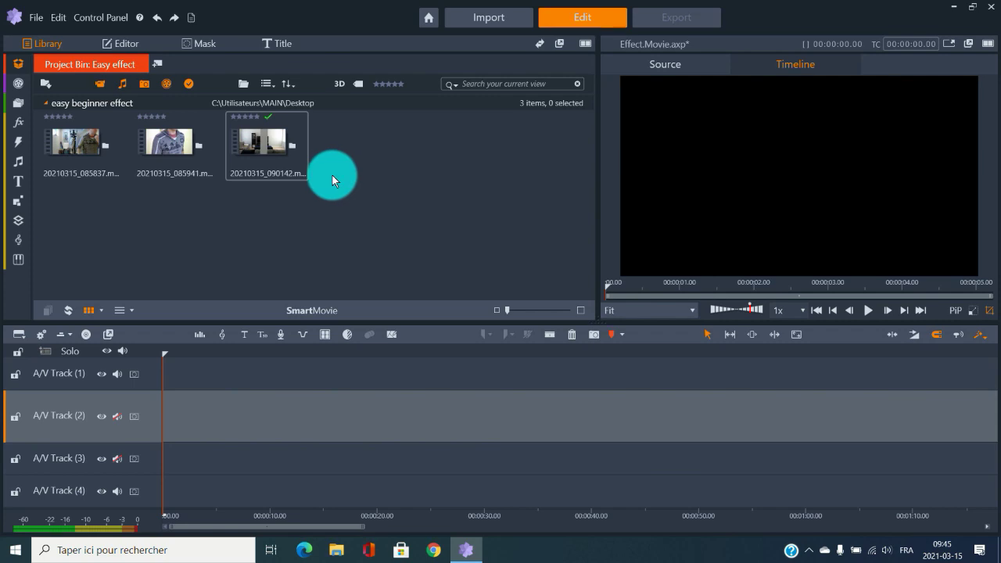
- Place the clip 20210315_090142.mp4 at the start of A/V Track (2)
{"action": "mouse_move", "coordinate": [278, 147]}
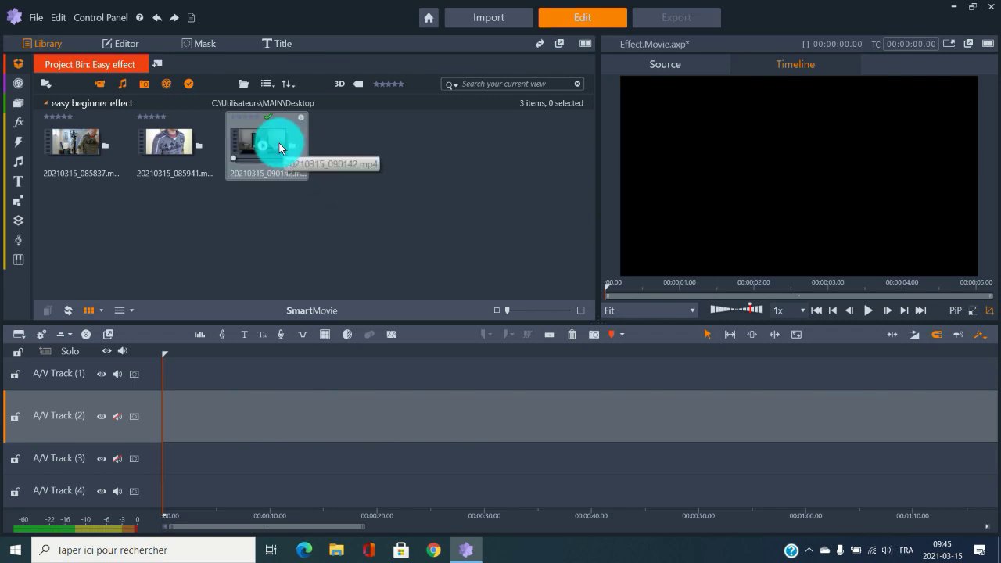
{"action": "left_click_drag", "start_coordinate": [278, 147], "coordinate": [223, 418]}
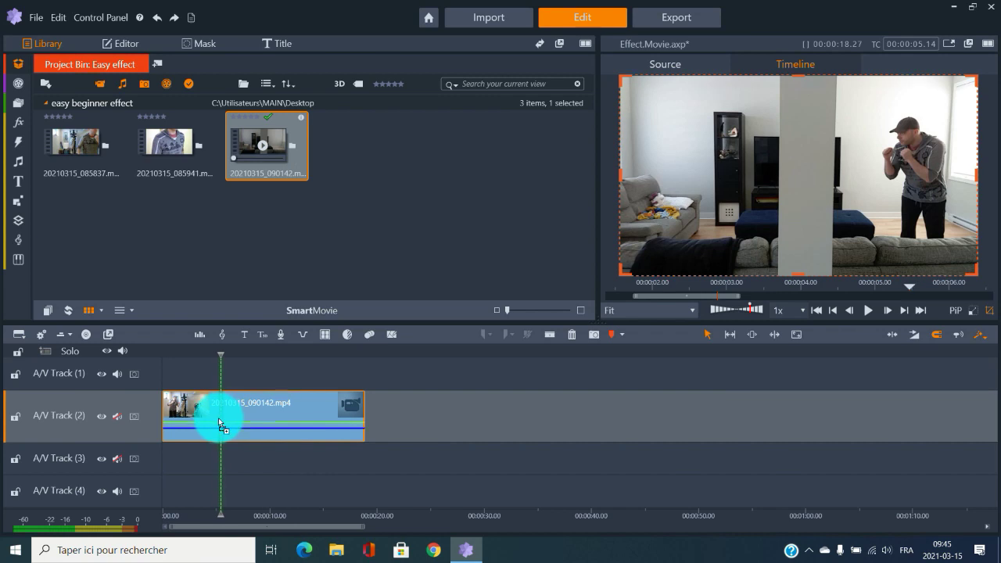
{"action": "left_click_drag", "start_coordinate": [261, 513], "coordinate": [452, 509]}
{"action": "left_click_drag", "start_coordinate": [201, 527], "coordinate": [161, 523]}
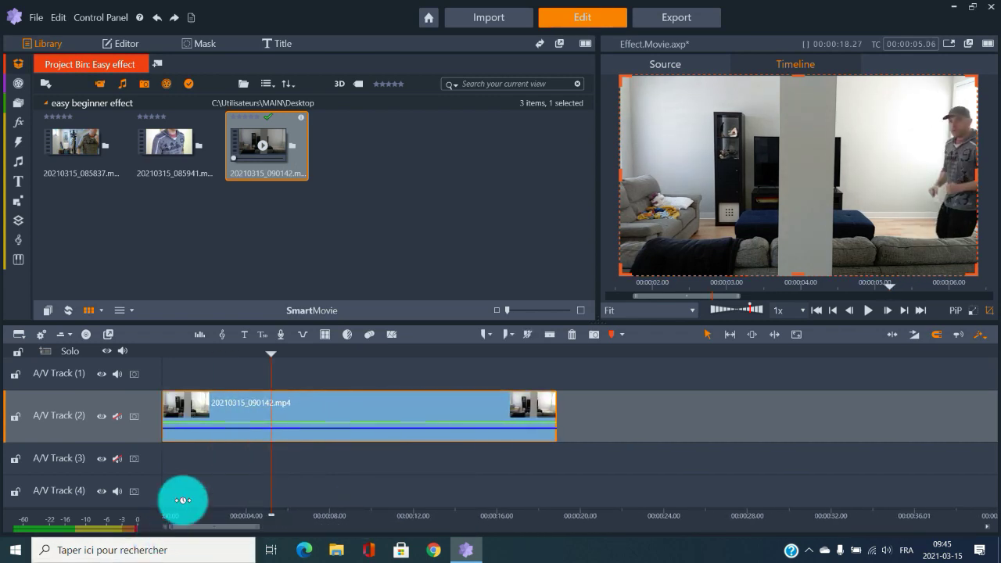
- Split the clip on A/V Track (2) at 00:00:06.01 and delete the part before the cut
{"action": "left_click_drag", "start_coordinate": [173, 354], "coordinate": [424, 376]}
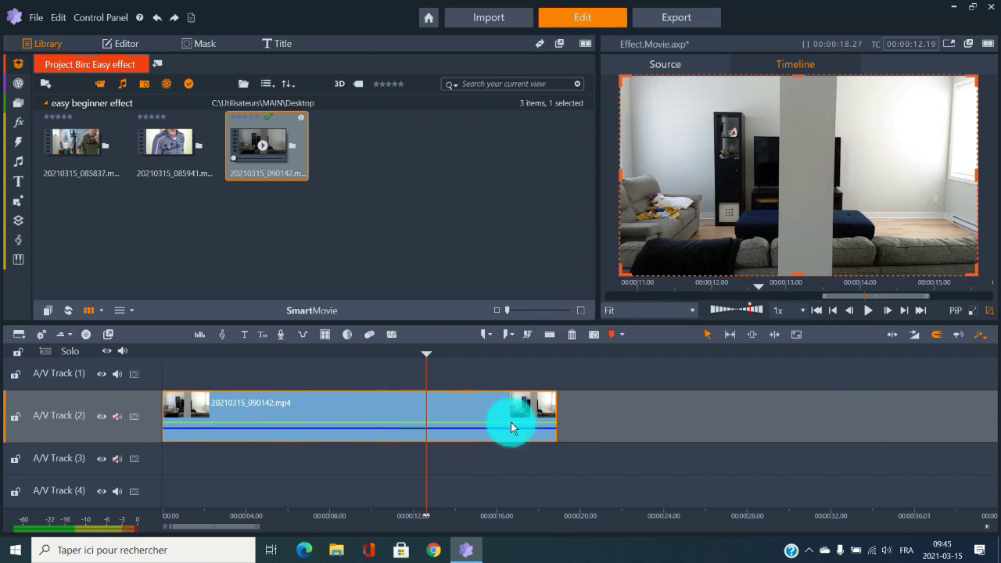
{"action": "left_click_drag", "start_coordinate": [168, 353], "coordinate": [289, 367]}
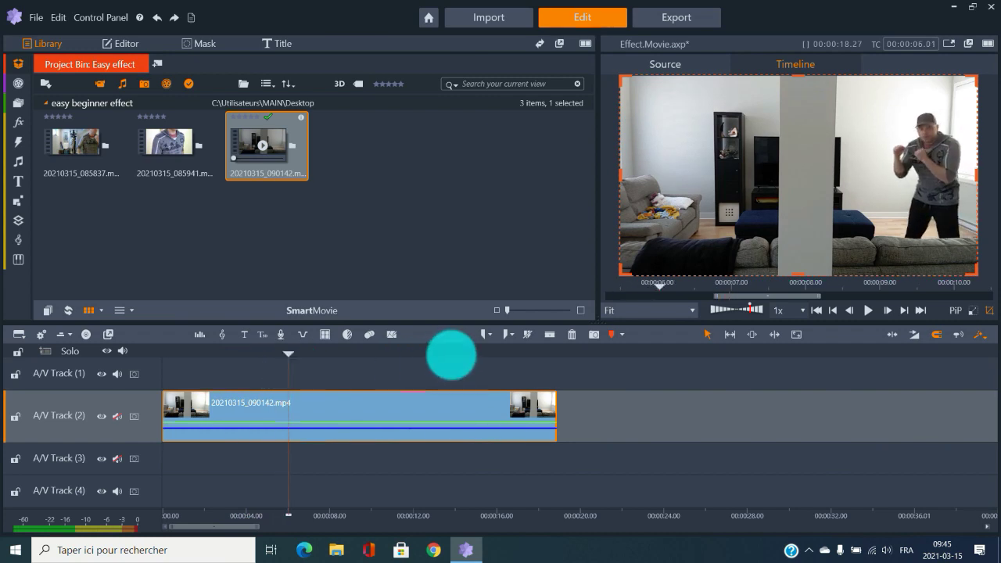
{"action": "left_click", "coordinate": [551, 335]}
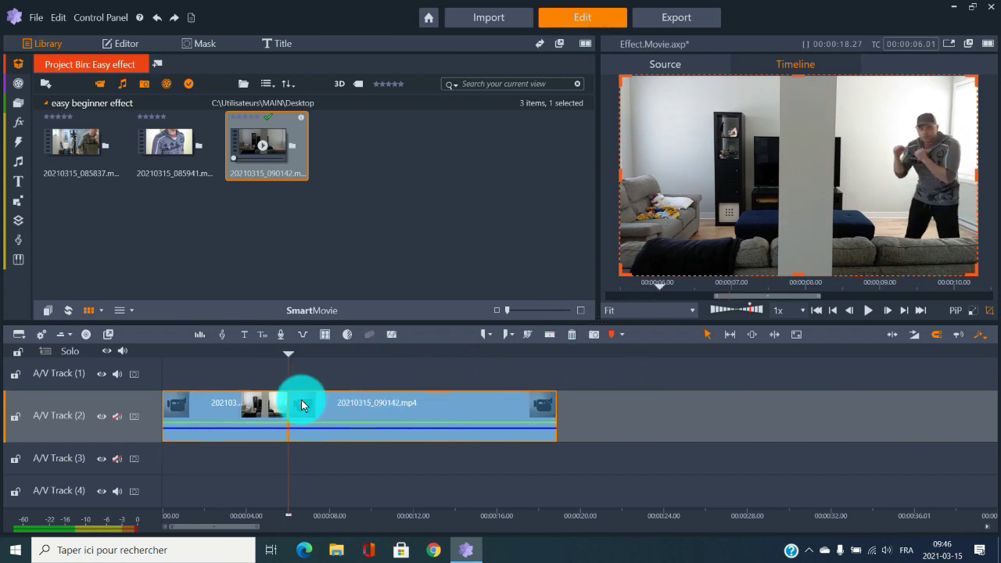
{"action": "left_click", "coordinate": [242, 414]}
{"action": "key", "text": "Delete"}
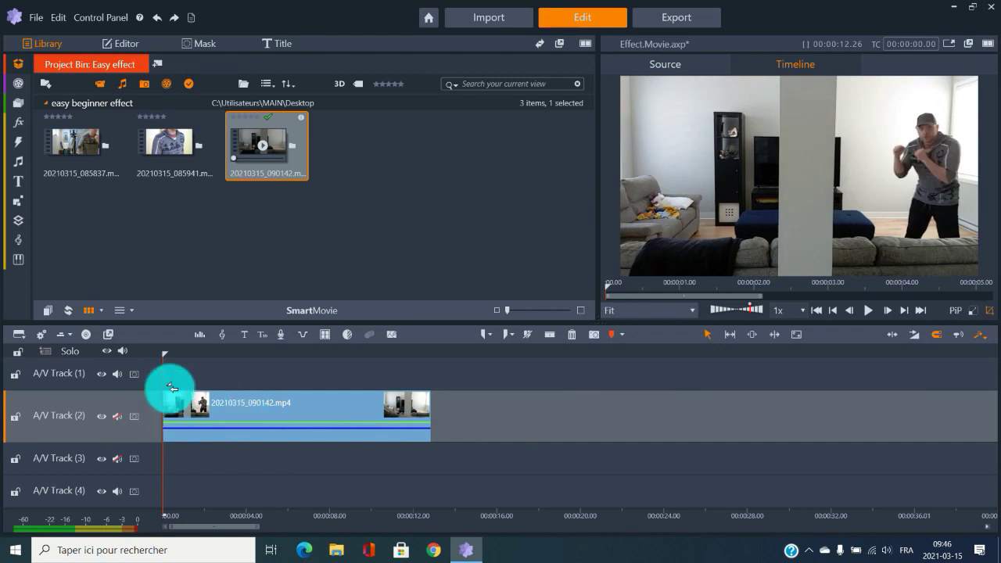
- Split the clip on A/V Track (2) at 00:00:05.07, where the man moves behind the pillar
{"action": "left_click_drag", "start_coordinate": [169, 354], "coordinate": [271, 358]}
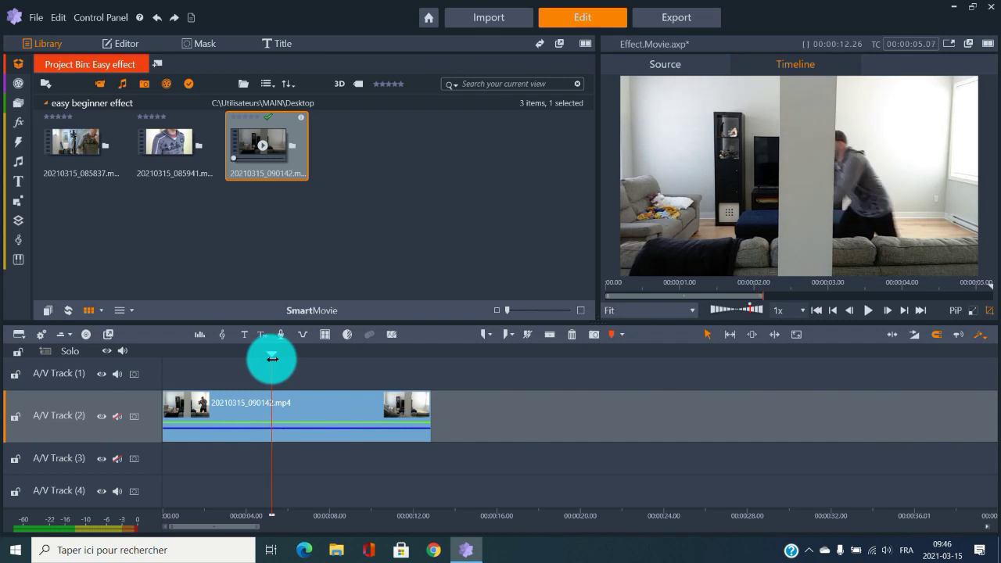
{"action": "left_click", "coordinate": [361, 436]}
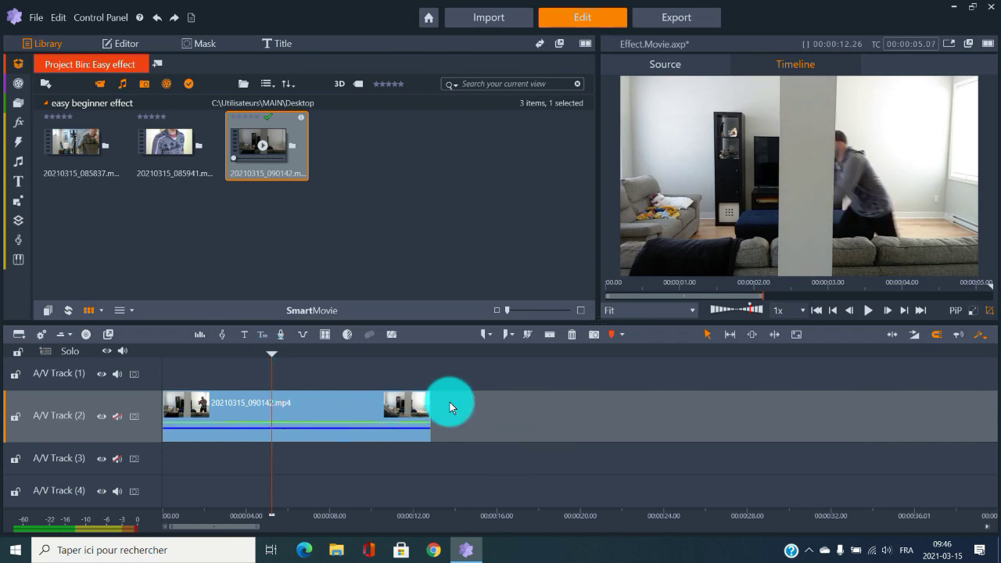
{"action": "left_click", "coordinate": [547, 333]}
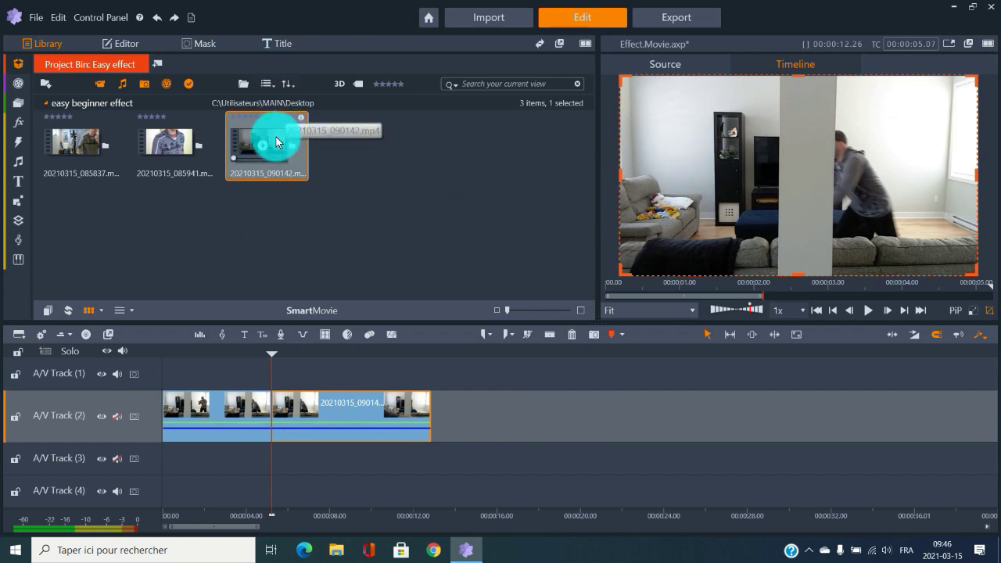
- Add another copy of 20210315_090142.mp4 after the existing segments on A/V Track (2), and cut away everything before 00:00:29.02
{"action": "left_click_drag", "start_coordinate": [302, 148], "coordinate": [576, 409]}
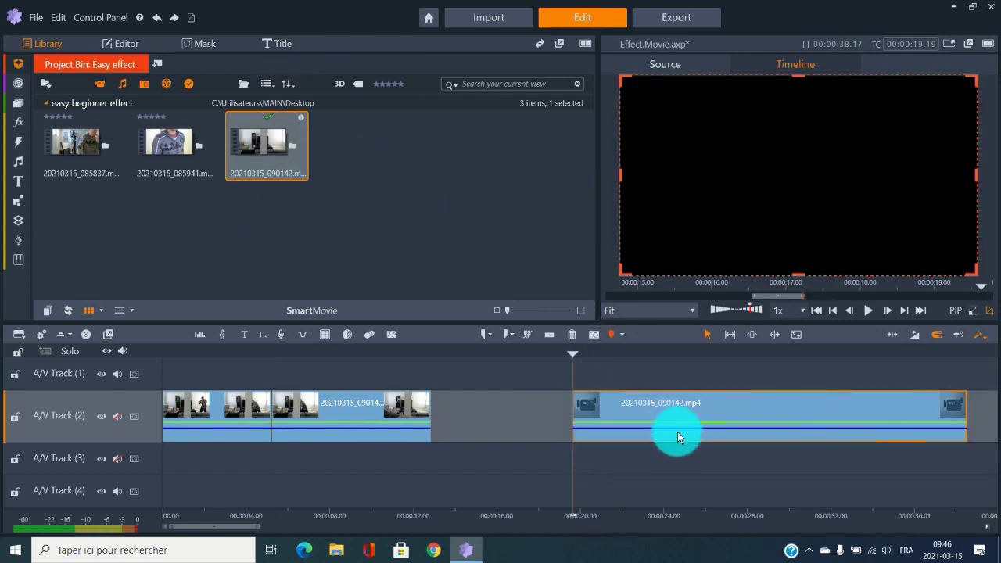
{"action": "left_click_drag", "start_coordinate": [676, 412], "coordinate": [598, 395]}
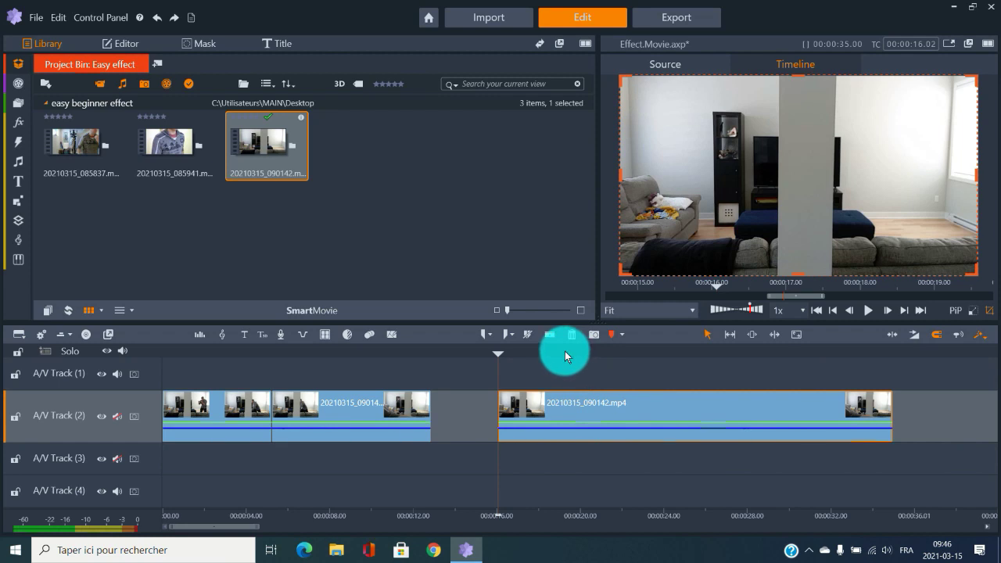
{"action": "left_click_drag", "start_coordinate": [584, 351], "coordinate": [770, 353]}
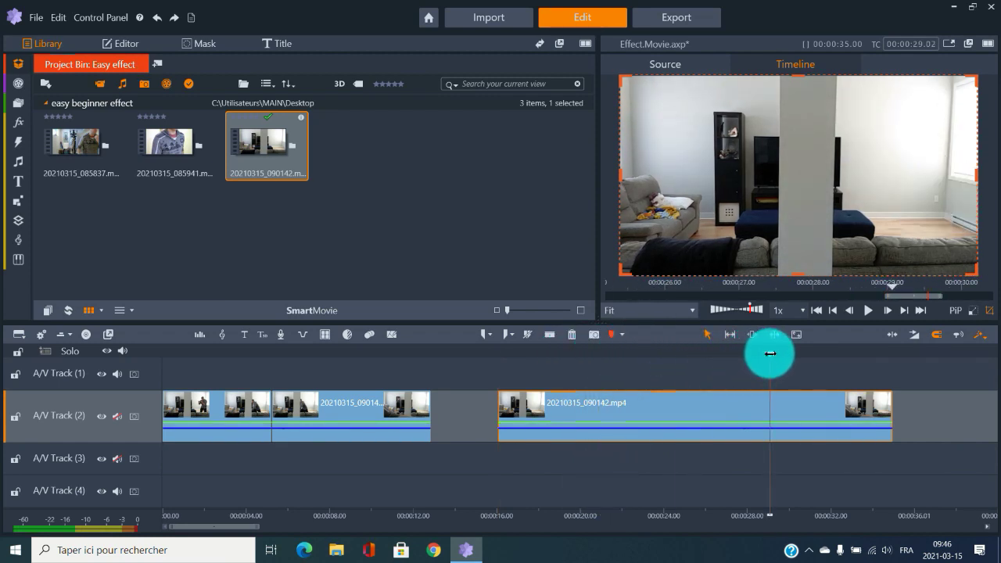
{"action": "left_click", "coordinate": [550, 338]}
{"action": "left_click", "coordinate": [605, 407]}
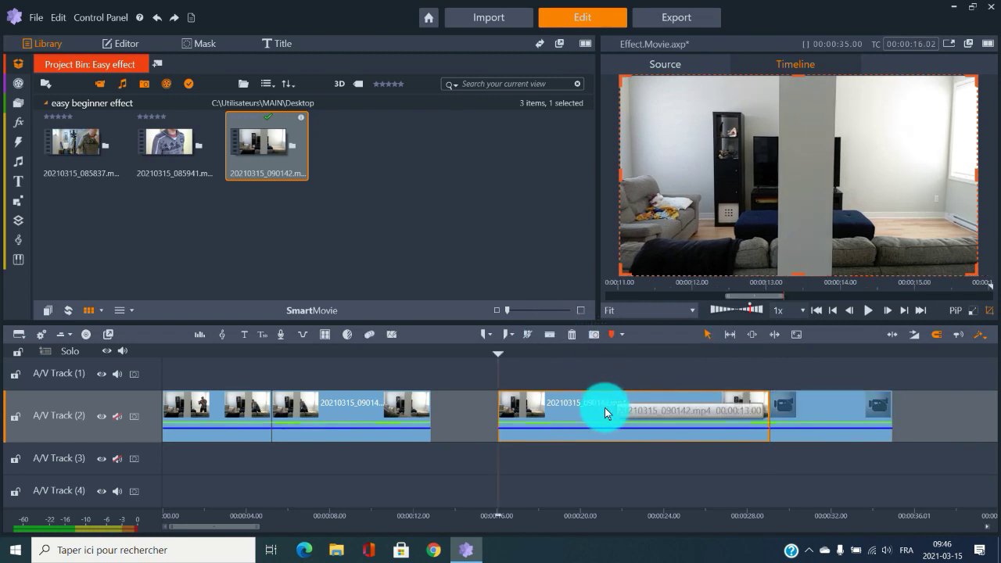
{"action": "key", "text": "Delete"}
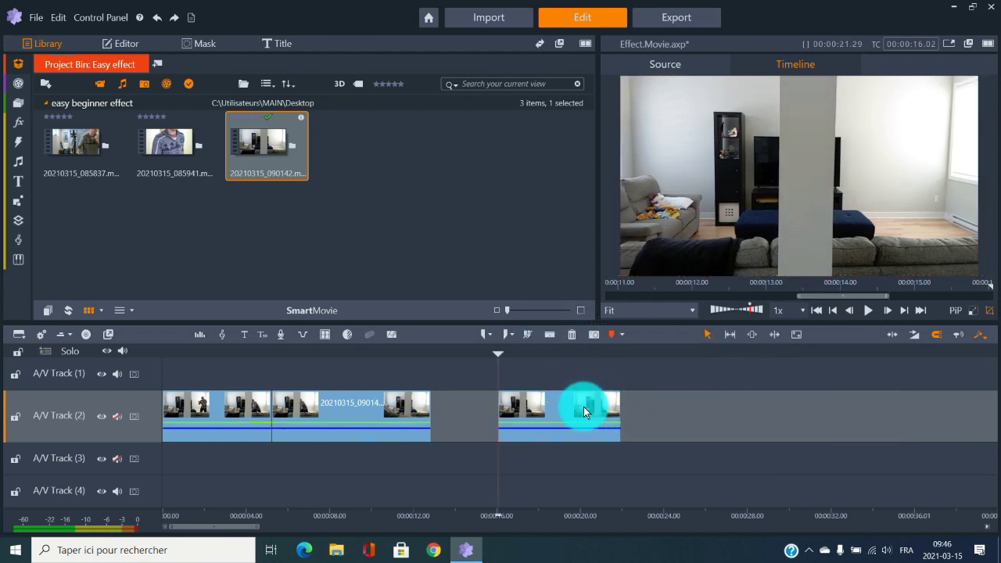
- Move the remaining piece to A/V Track (3) beneath the second segment, and trim both of them to end at 00:00:10.17
{"action": "left_click_drag", "start_coordinate": [588, 448], "coordinate": [430, 455]}
{"action": "left_click", "coordinate": [383, 352]}
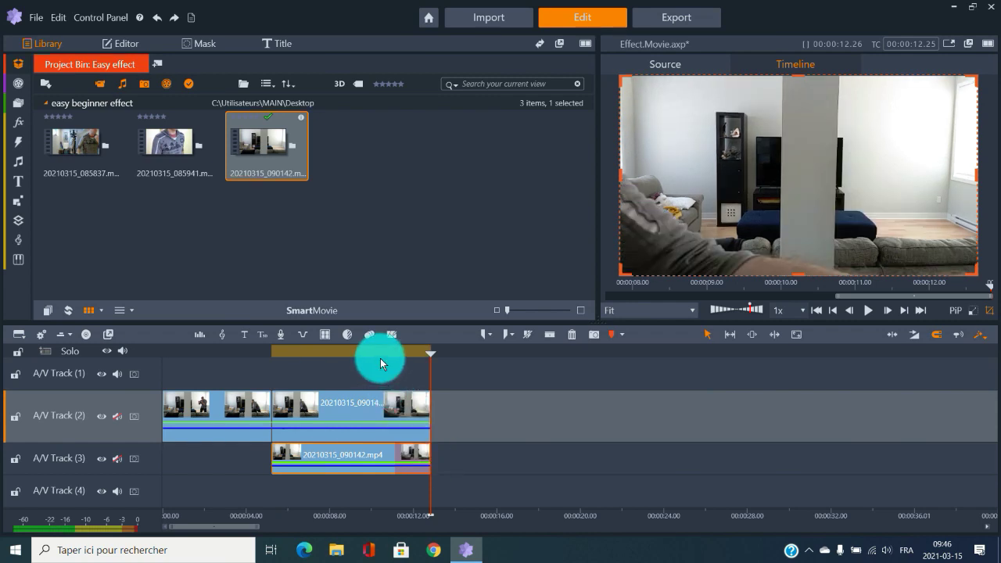
{"action": "left_click", "coordinate": [553, 333]}
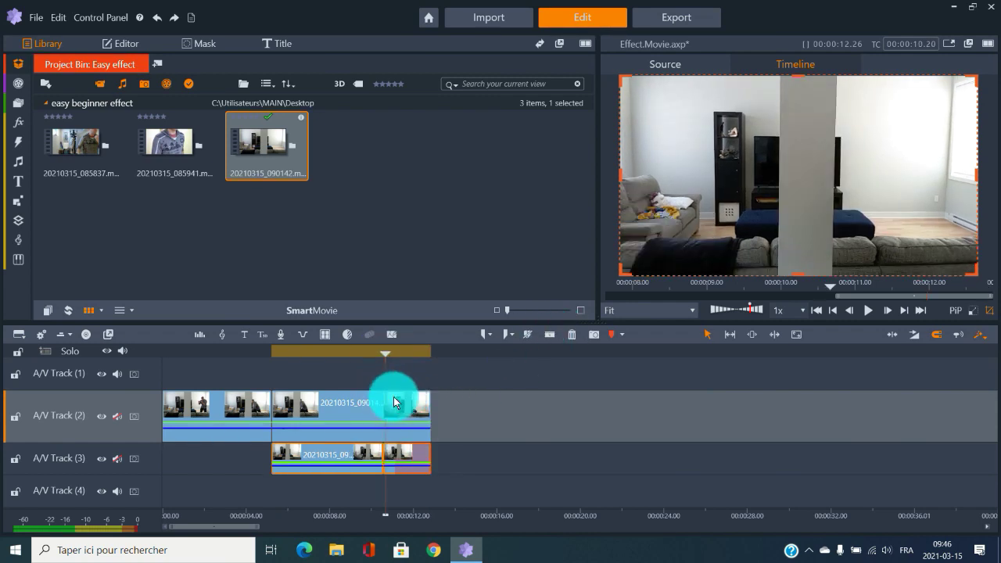
{"action": "left_click_drag", "start_coordinate": [388, 357], "coordinate": [384, 353]}
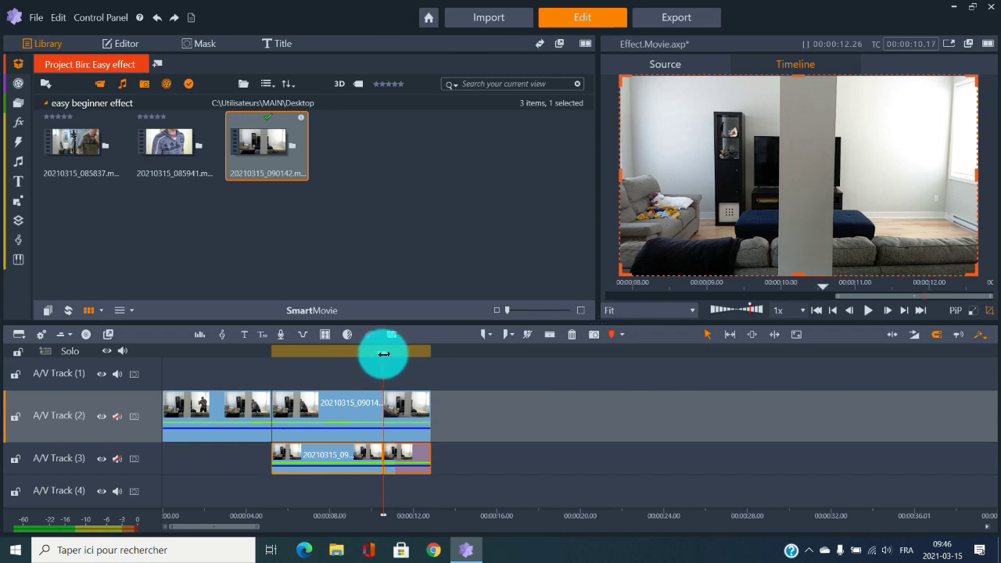
{"action": "left_click", "coordinate": [547, 335]}
{"action": "left_click", "coordinate": [423, 461], "text": "ctrl"}
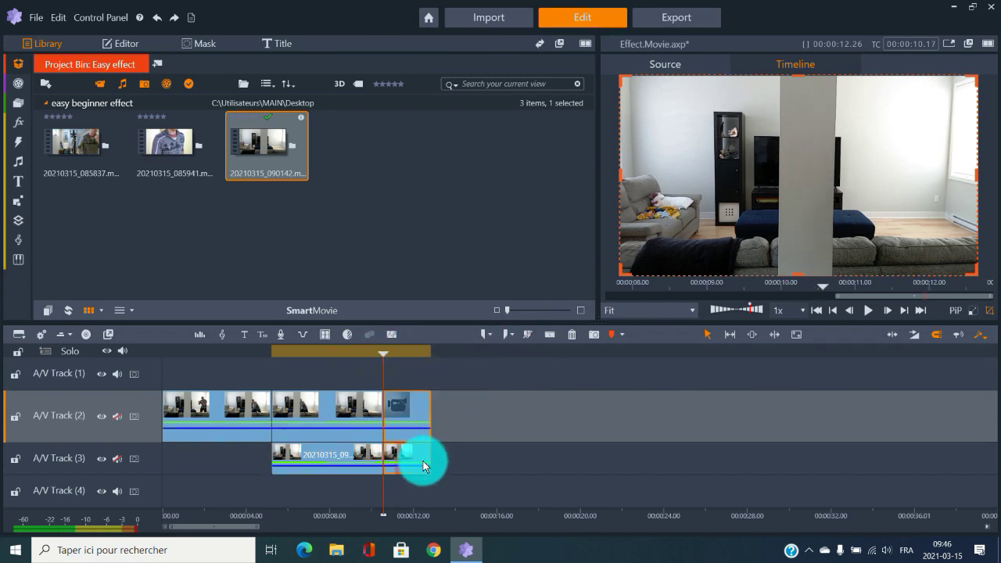
{"action": "key", "text": "Delete"}
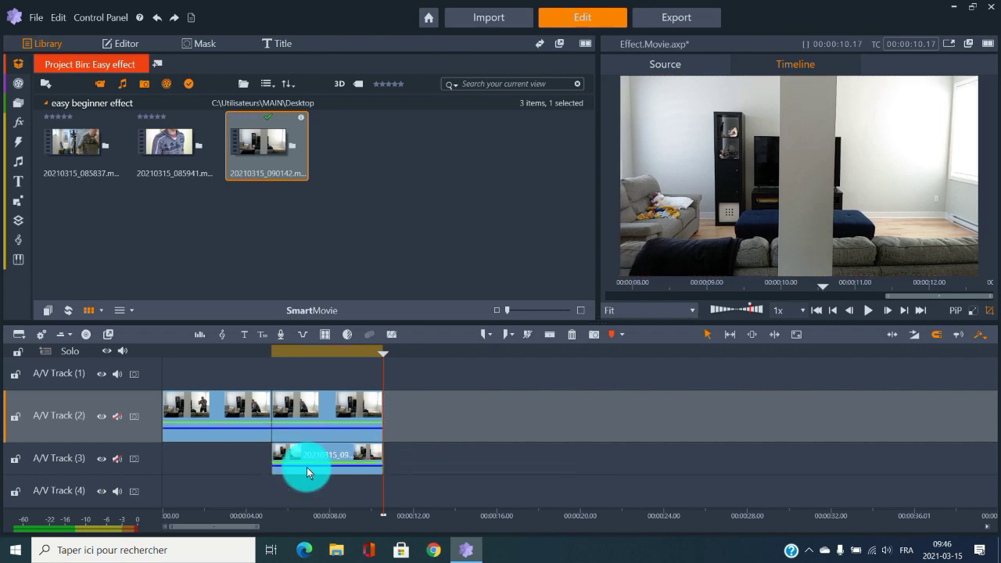
- Crop the second segment on A/V Track (2) from its left side up to the pillar's left edge
{"action": "left_click_drag", "start_coordinate": [251, 352], "coordinate": [271, 352]}
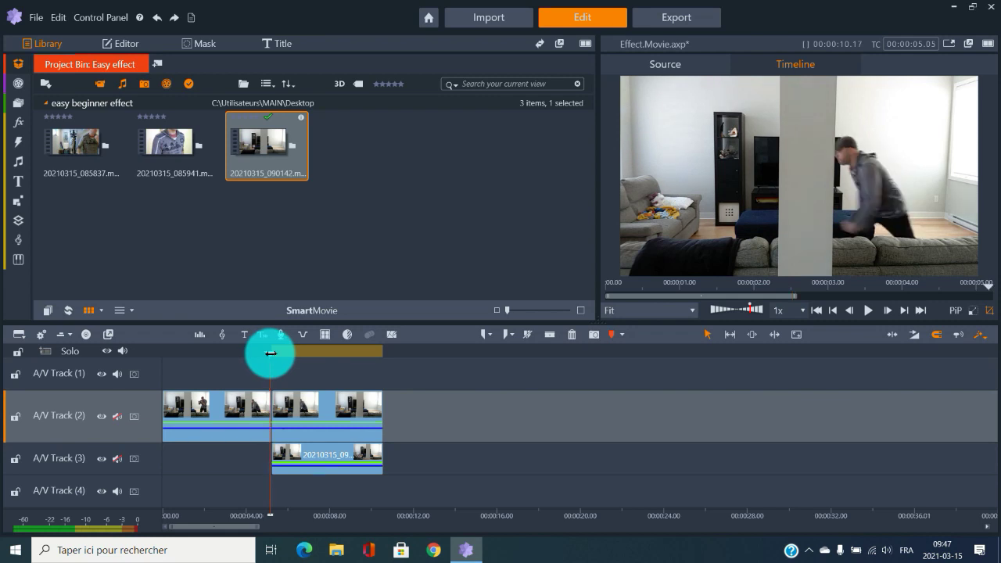
{"action": "left_click", "coordinate": [322, 405]}
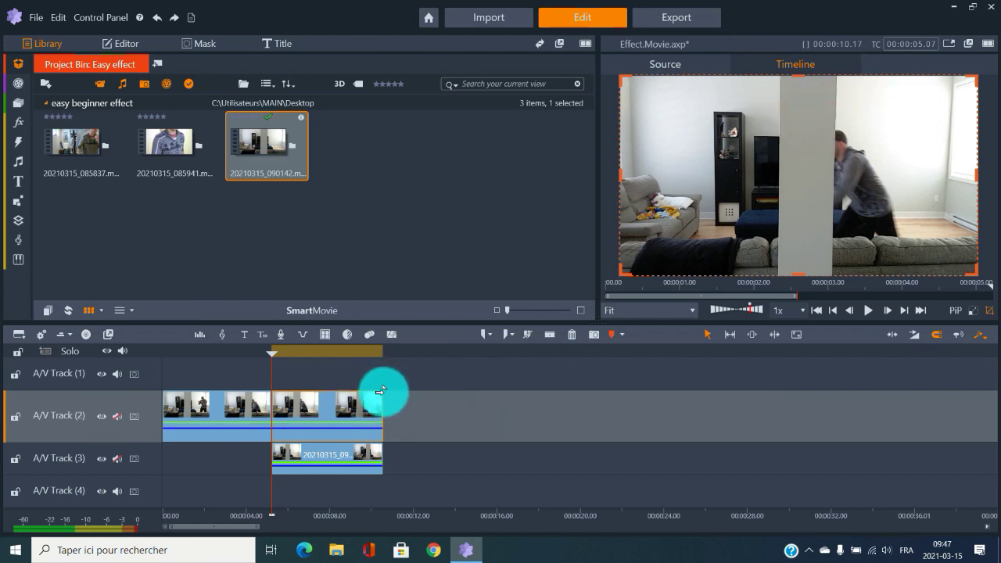
{"action": "left_click", "coordinate": [990, 311]}
{"action": "left_click_drag", "start_coordinate": [628, 179], "coordinate": [783, 178]}
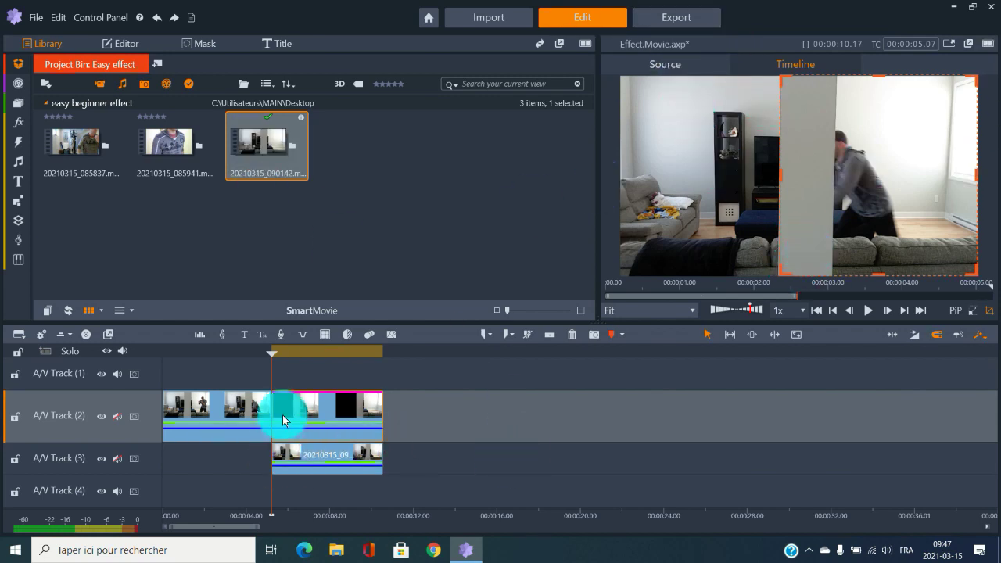
{"action": "left_click_drag", "start_coordinate": [271, 354], "coordinate": [249, 355]}
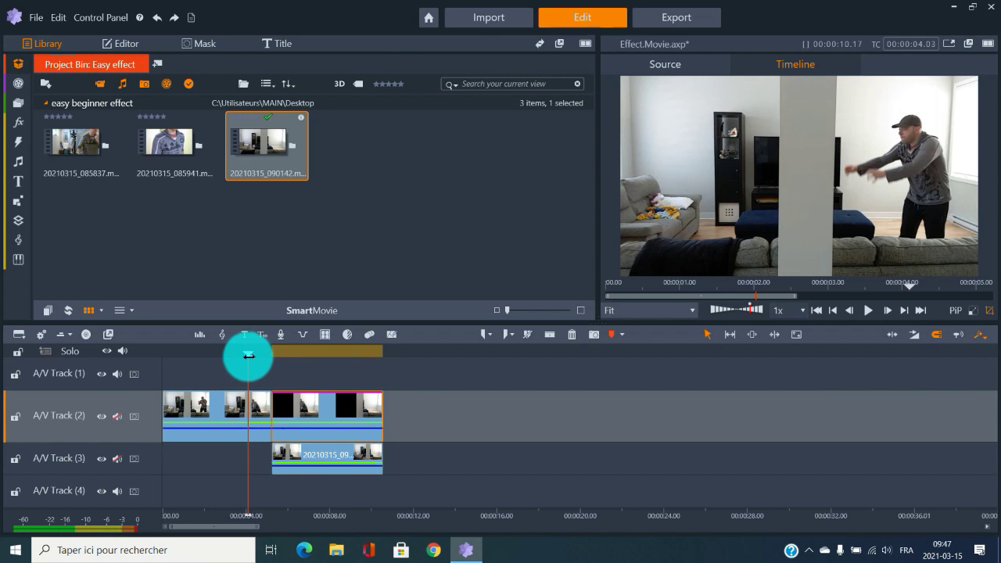
{"action": "left_click_drag", "start_coordinate": [248, 356], "coordinate": [365, 368]}
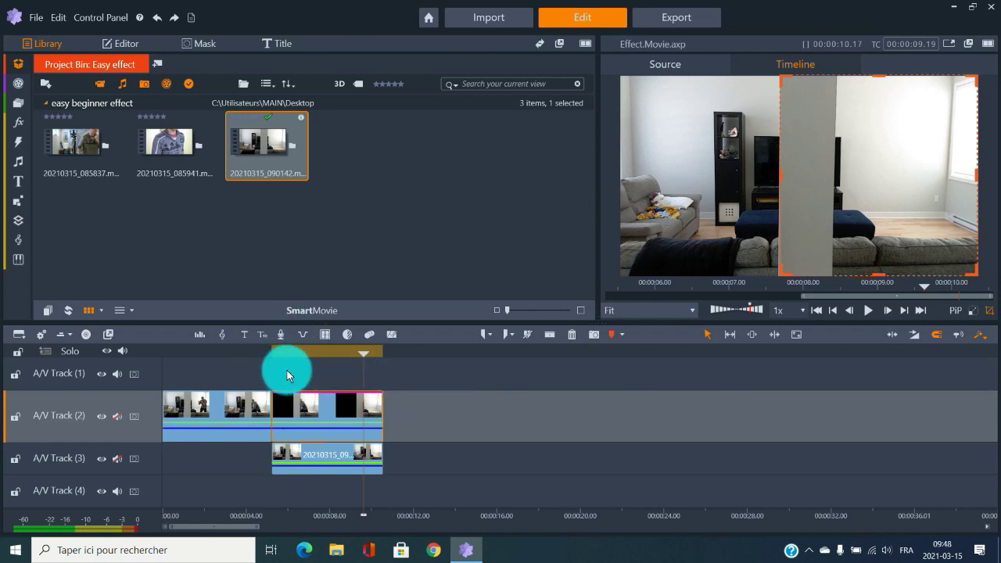
- Add the Electricity sound from the electronic sound effects to the timeline at 00:00:16.07
{"action": "left_click", "coordinate": [20, 166]}
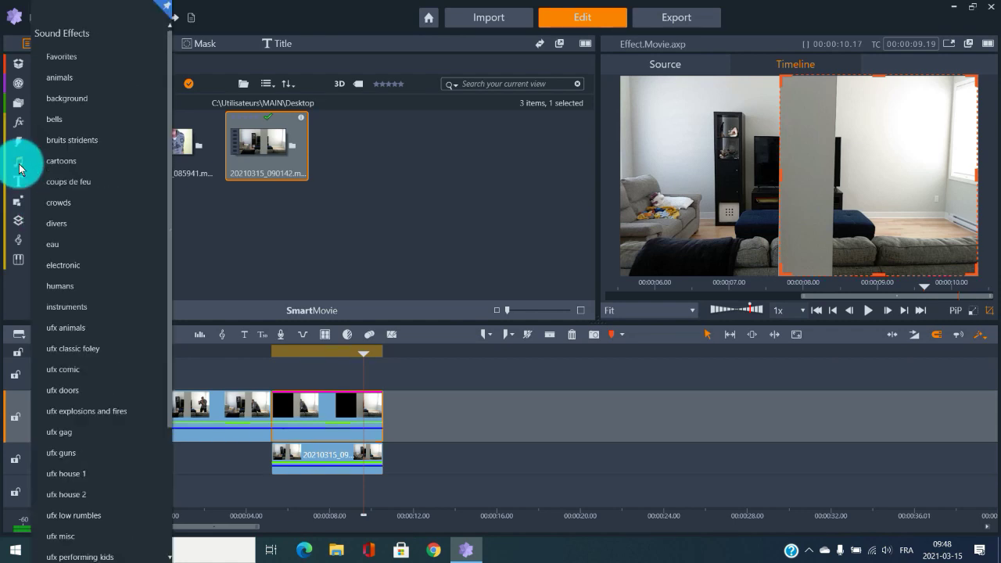
{"action": "left_click", "coordinate": [66, 263]}
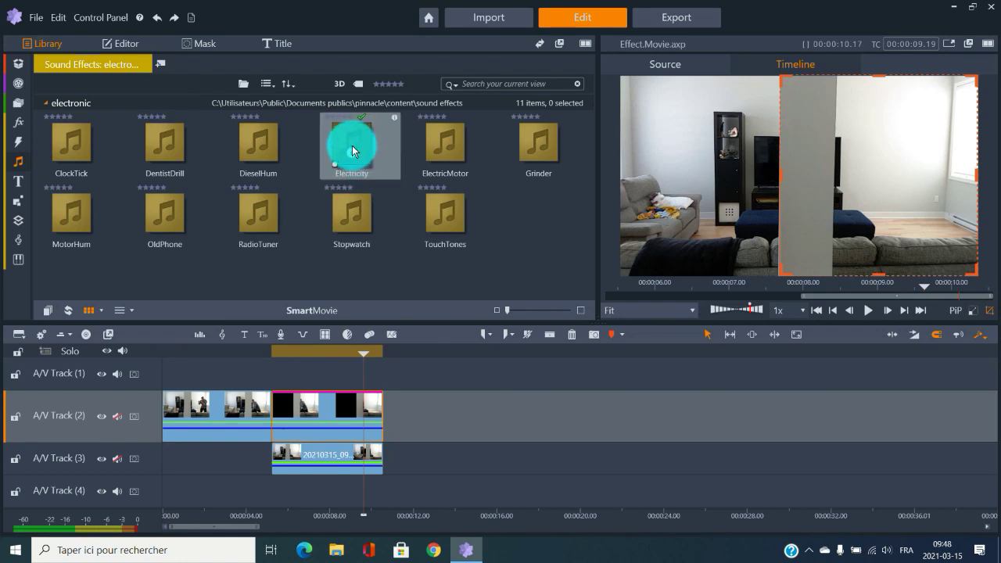
{"action": "left_click_drag", "start_coordinate": [355, 152], "coordinate": [501, 395]}
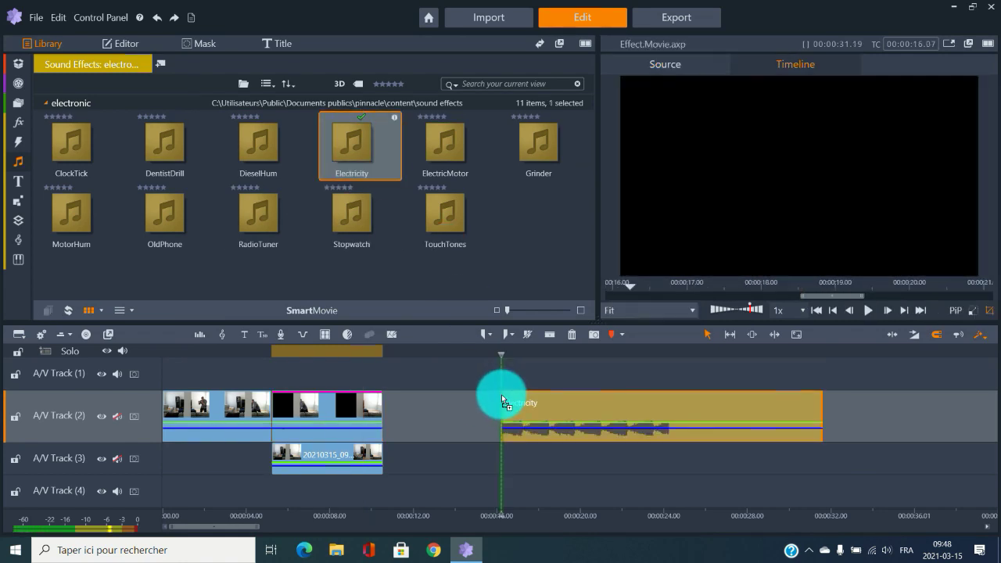
- Trim the Electricity sound to just over one second and place it on A/V Track (4) starting at 00:00:05.14
{"action": "left_click_drag", "start_coordinate": [503, 351], "coordinate": [525, 354]}
{"action": "left_click_drag", "start_coordinate": [845, 405], "coordinate": [539, 521]}
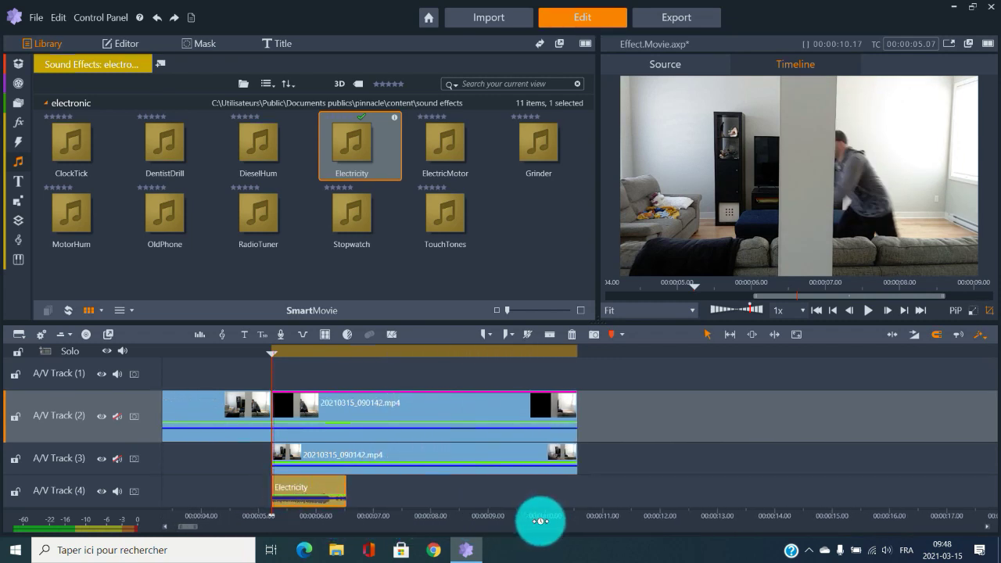
{"action": "left_click", "coordinate": [186, 530]}
{"action": "left_click_drag", "start_coordinate": [186, 532], "coordinate": [235, 486]}
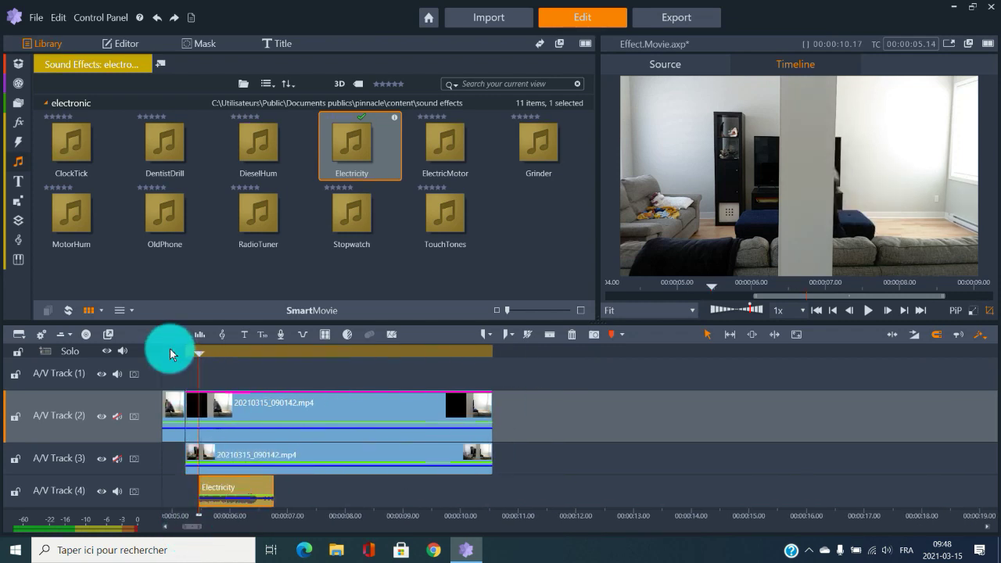
- Play the sequence from 00:00:04.29 and scrub through it to check the disappearance against the Electricity sound
{"action": "left_click", "coordinate": [172, 356]}
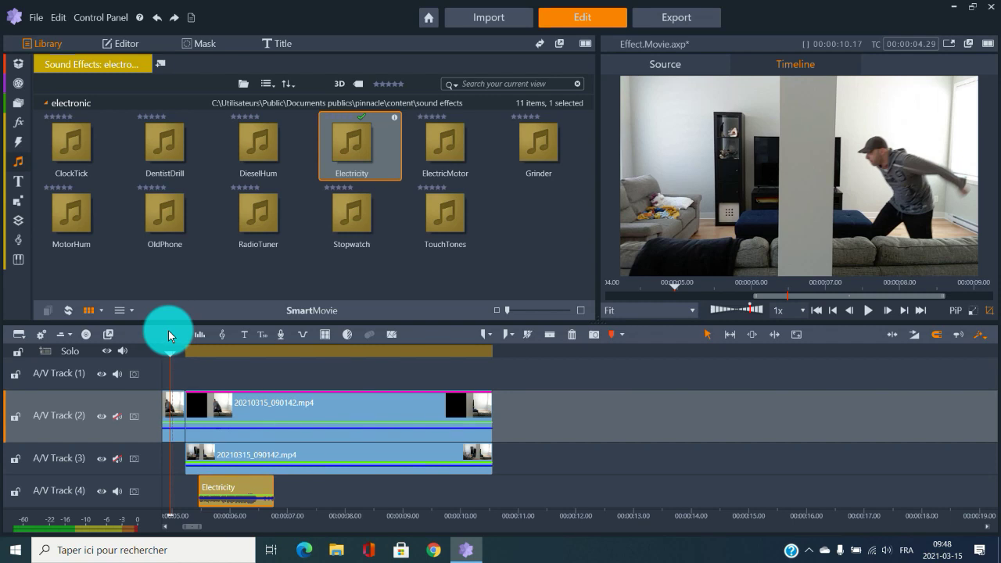
{"action": "key", "text": "space"}
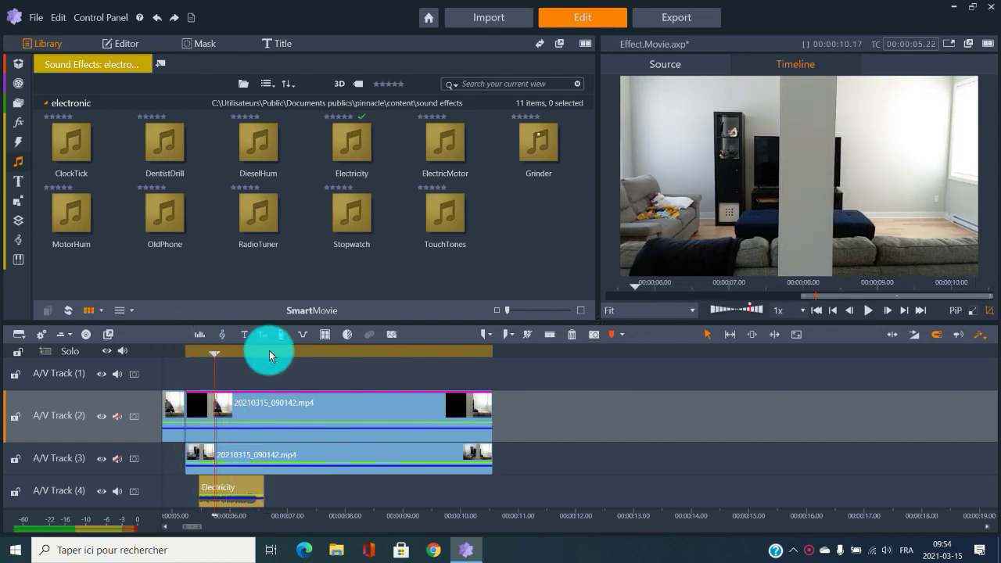
{"action": "left_click", "coordinate": [180, 400]}
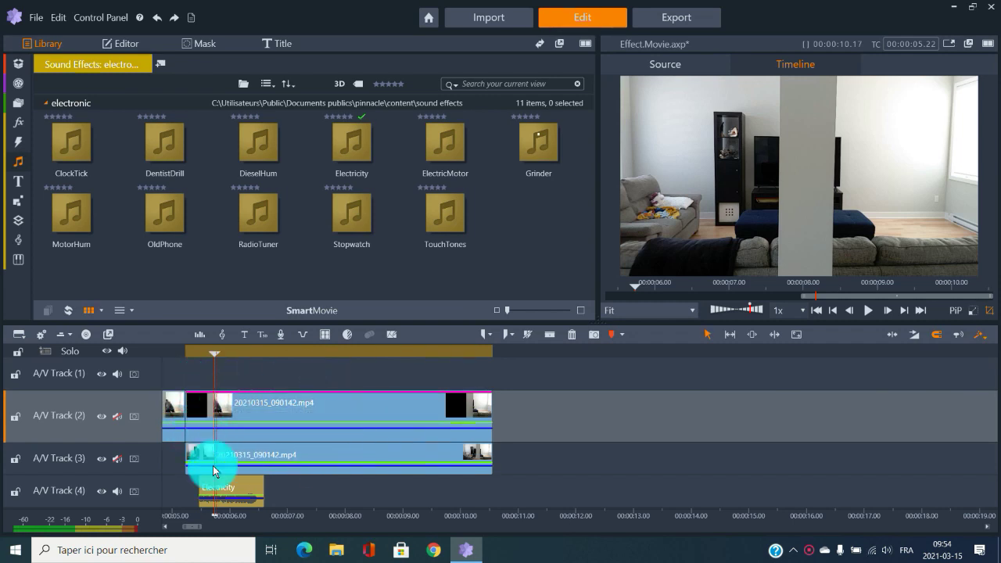
{"action": "left_click_drag", "start_coordinate": [256, 475], "coordinate": [240, 386]}
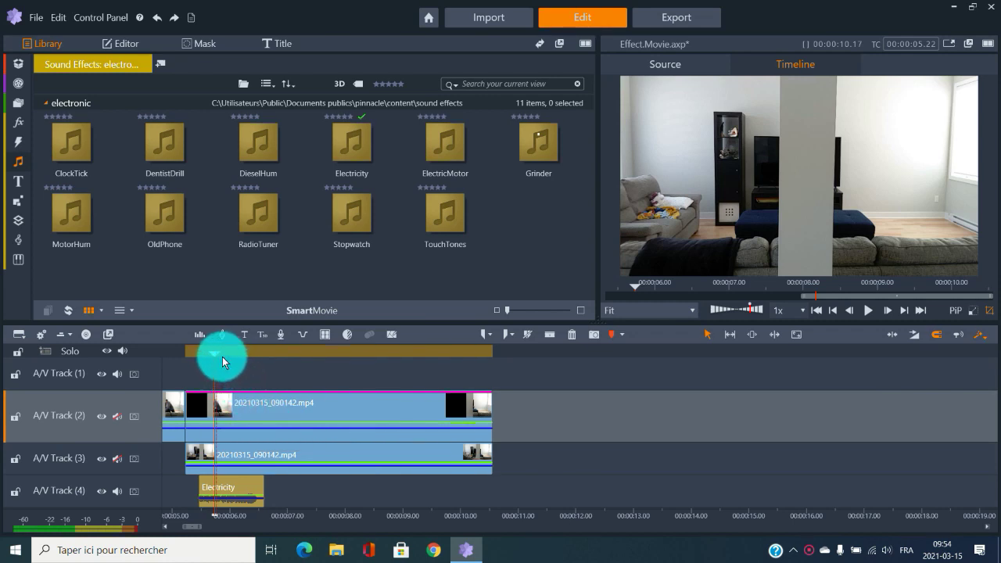
{"action": "left_click_drag", "start_coordinate": [210, 355], "coordinate": [254, 360]}
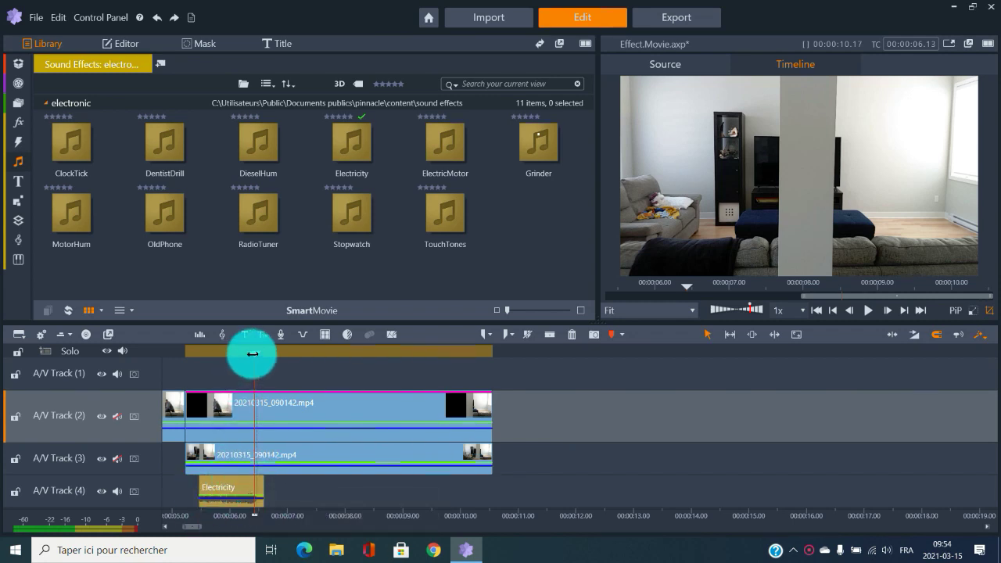
- Split the cropped segment on A/V Track (2) at 00:00:06.16, near the end of the Electricity sound
{"action": "left_click_drag", "start_coordinate": [252, 354], "coordinate": [261, 351]}
{"action": "left_click", "coordinate": [280, 404]}
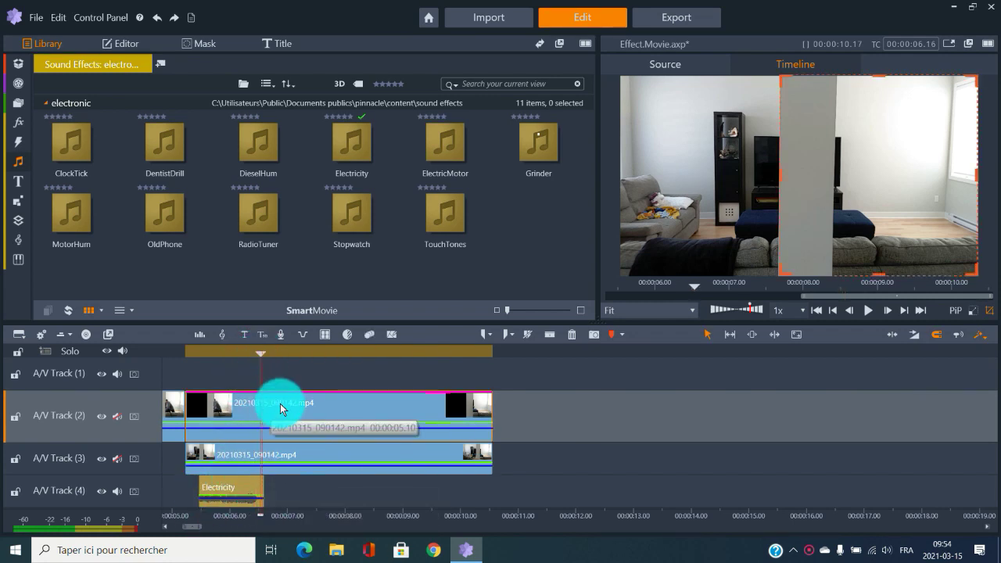
{"action": "left_click", "coordinate": [552, 334]}
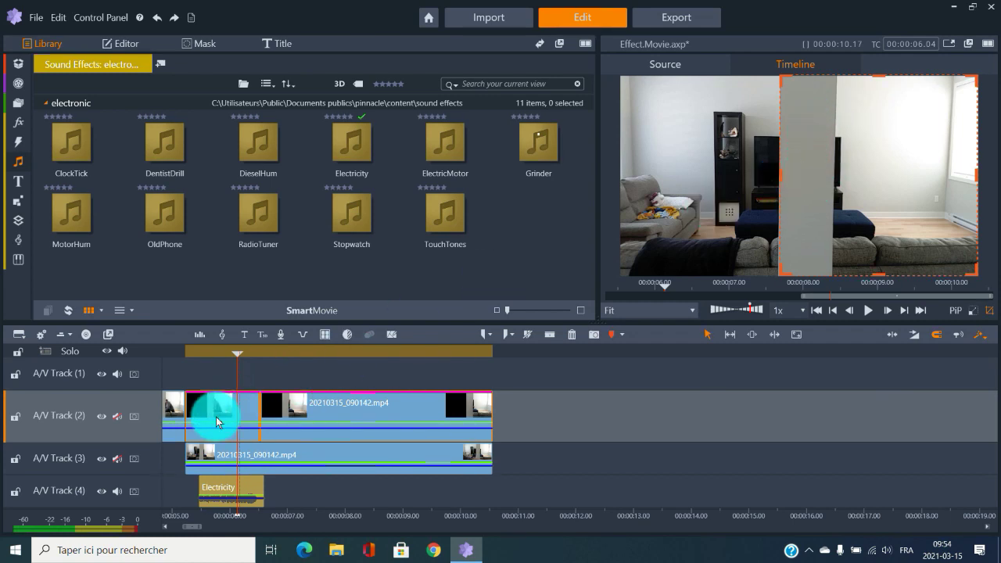
- Crop both parts of the split segment on A/V Track (2) from their left side up to the pillar's right edge
{"action": "left_click_drag", "start_coordinate": [782, 173], "coordinate": [820, 178]}
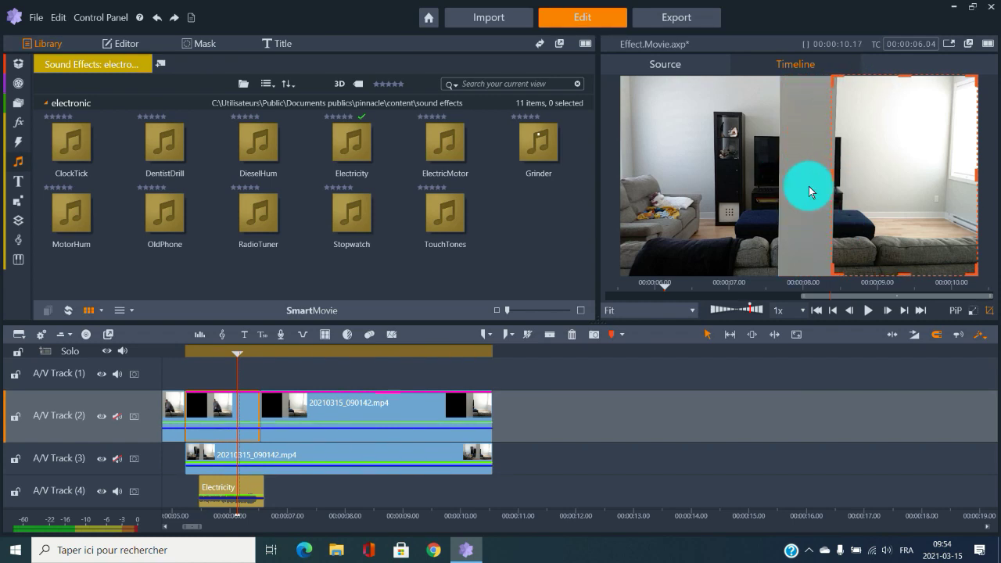
{"action": "left_click", "coordinate": [322, 403]}
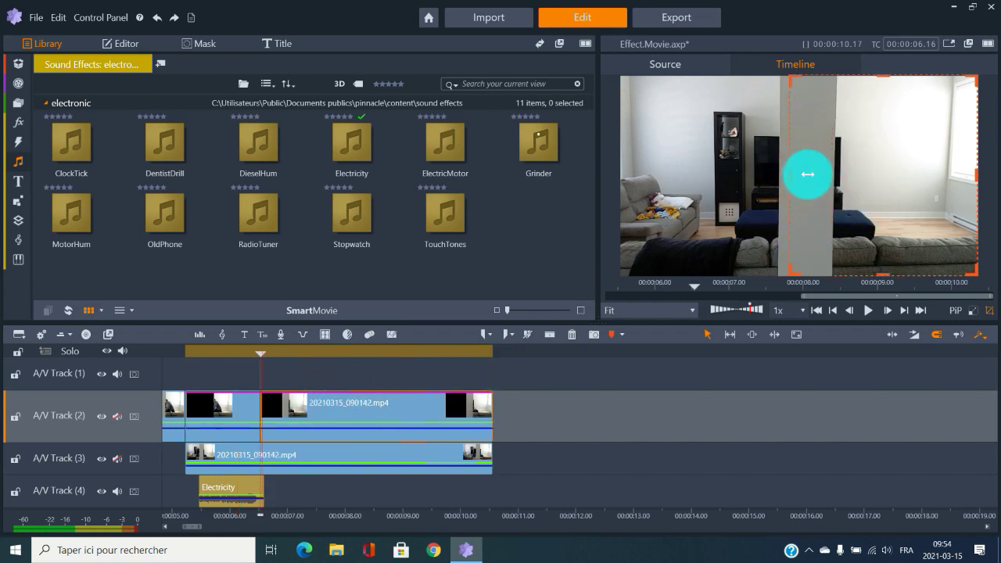
{"action": "left_click_drag", "start_coordinate": [806, 174], "coordinate": [827, 176]}
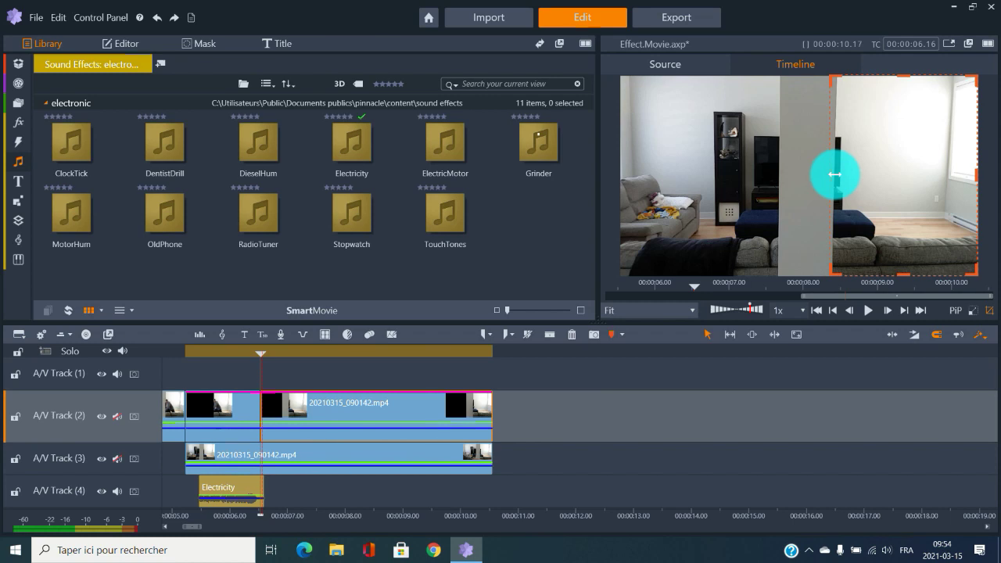
{"action": "mouse_move", "coordinate": [811, 246]}
{"action": "left_mouse_down"}
{"action": "mouse_move", "coordinate": [775, 231]}
{"action": "mouse_move", "coordinate": [862, 172]}
{"action": "mouse_move", "coordinate": [857, 183]}
{"action": "mouse_move", "coordinate": [157, 179]}
{"action": "mouse_move", "coordinate": [606, 282]}
{"action": "left_mouse_up"}
{"action": "mouse_move", "coordinate": [809, 221]}
{"action": "left_mouse_down"}
{"action": "mouse_move", "coordinate": [841, 157]}
{"action": "mouse_move", "coordinate": [807, 133]}
{"action": "mouse_move", "coordinate": [818, 255]}
{"action": "mouse_move", "coordinate": [818, 152]}
{"action": "mouse_move", "coordinate": [830, 181]}
{"action": "mouse_move", "coordinate": [809, 155]}
{"action": "mouse_move", "coordinate": [836, 201]}
{"action": "mouse_move", "coordinate": [835, 170]}
{"action": "mouse_move", "coordinate": [838, 186]}
{"action": "mouse_move", "coordinate": [831, 177]}
{"action": "left_mouse_up"}
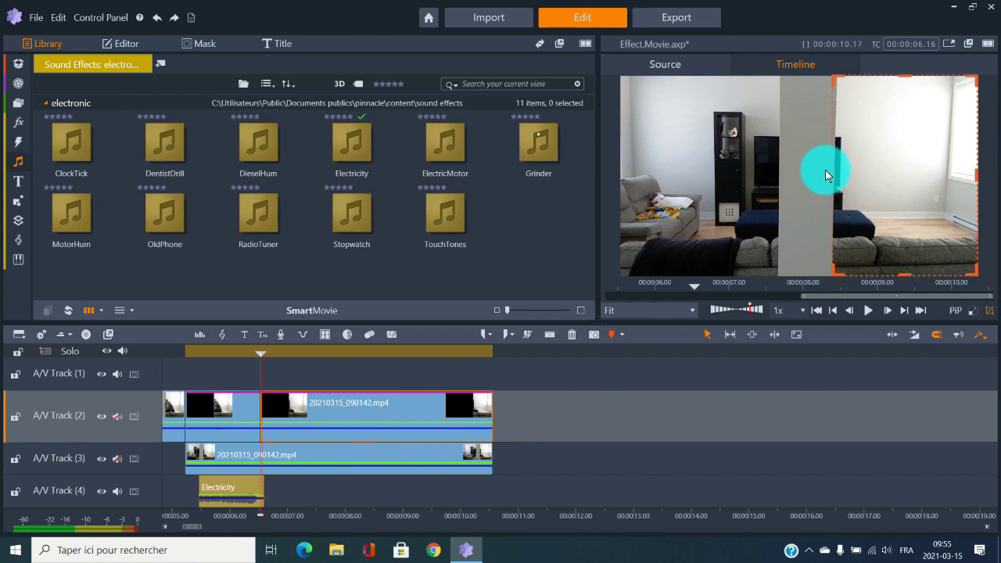
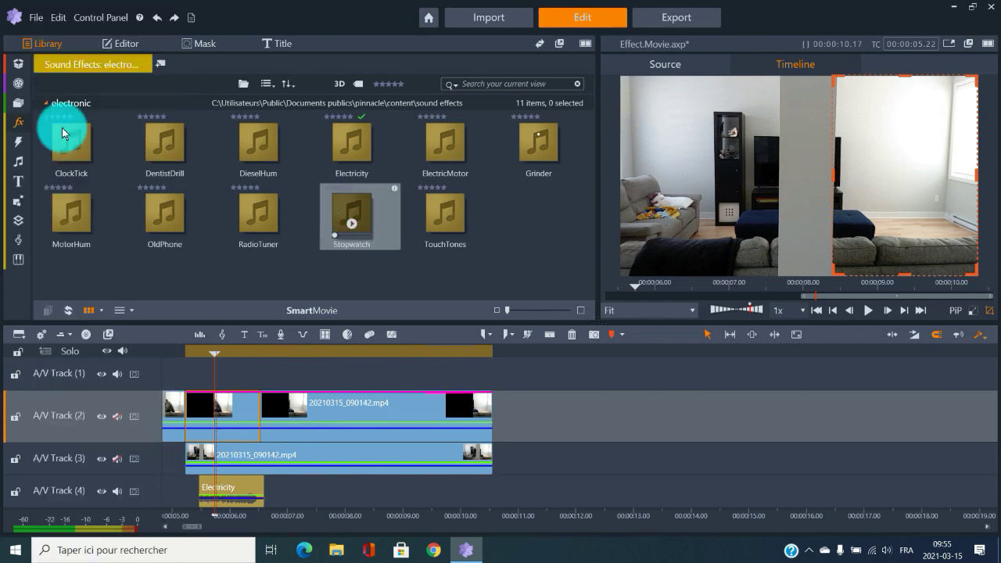
- Apply the Lens Flare (Subtle) camera effect to the short cropped segment on A/V Track (2) and play the sequence from 00:00:03.28
{"action": "mouse_move", "coordinate": [15, 123]}
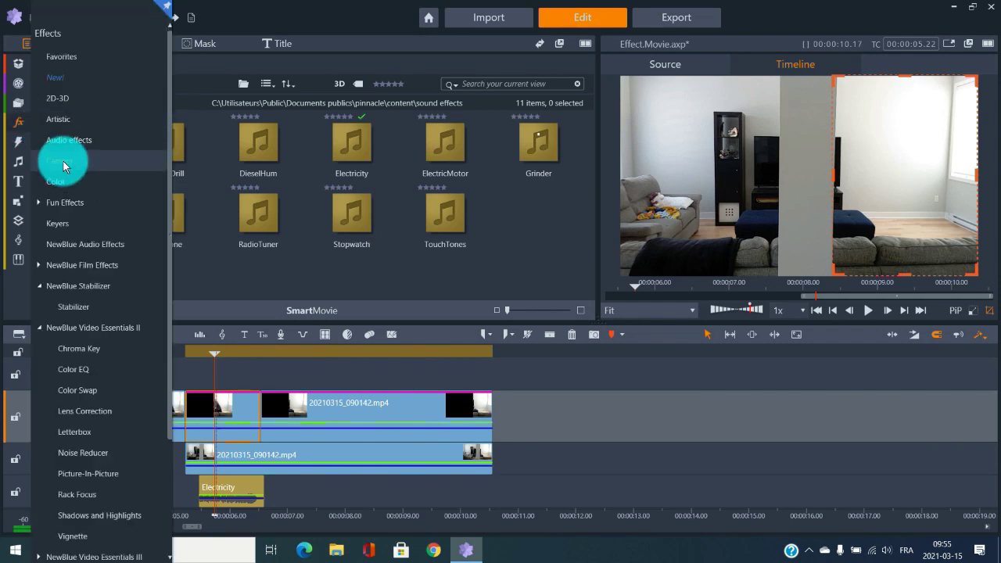
{"action": "left_click", "coordinate": [64, 161]}
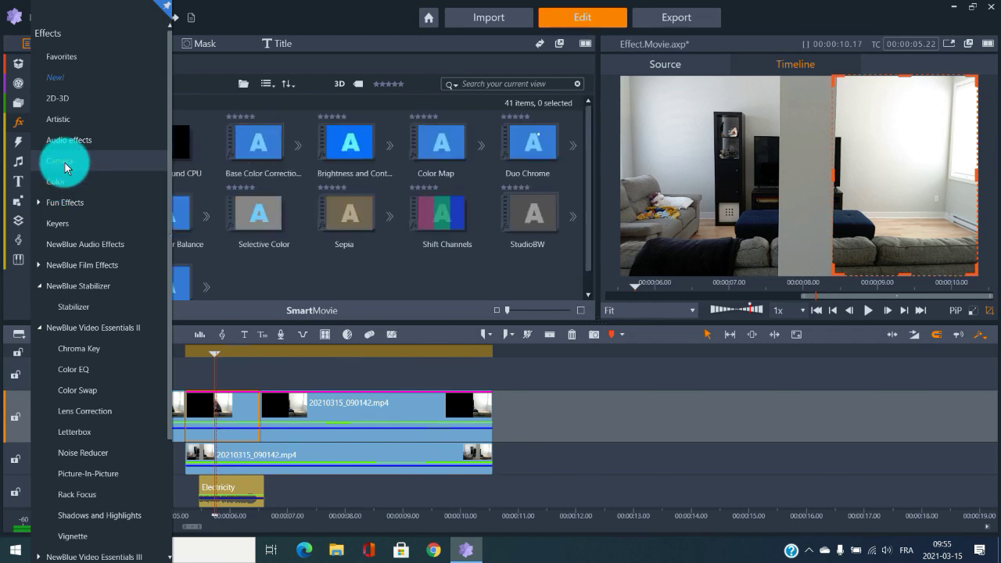
{"action": "mouse_move", "coordinate": [450, 157]}
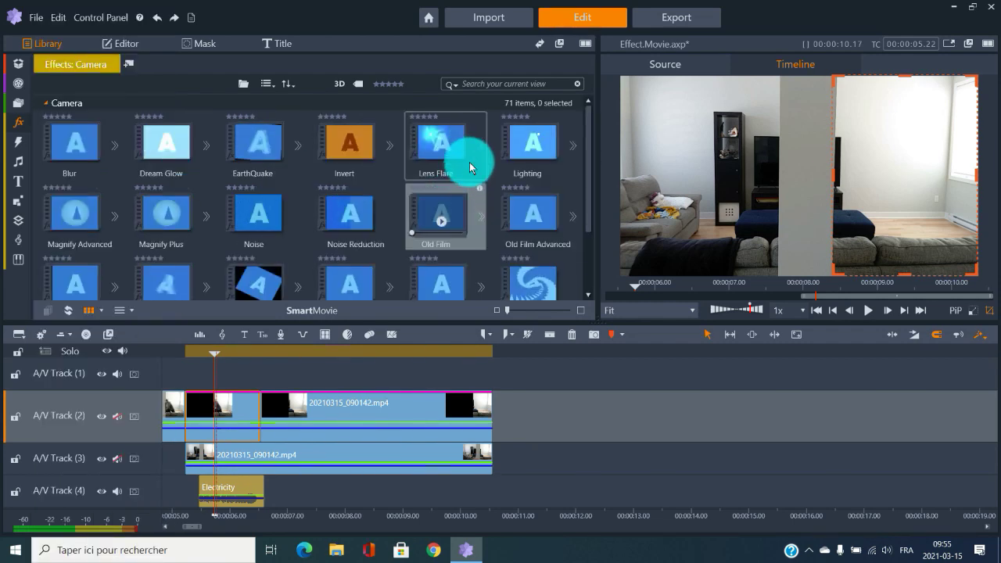
{"action": "left_click", "coordinate": [480, 147]}
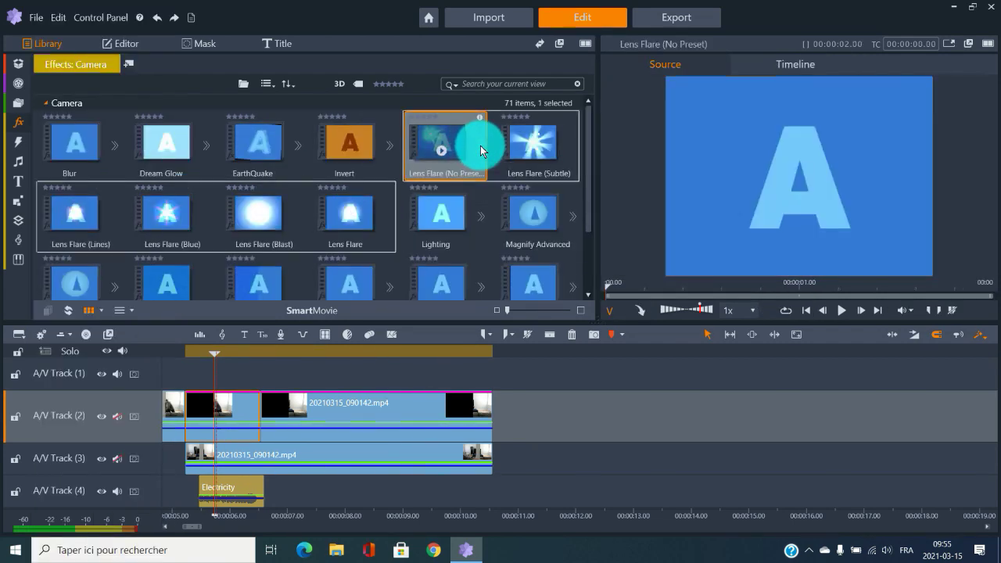
{"action": "left_click", "coordinate": [548, 141]}
{"action": "left_click_drag", "start_coordinate": [547, 141], "coordinate": [225, 406]}
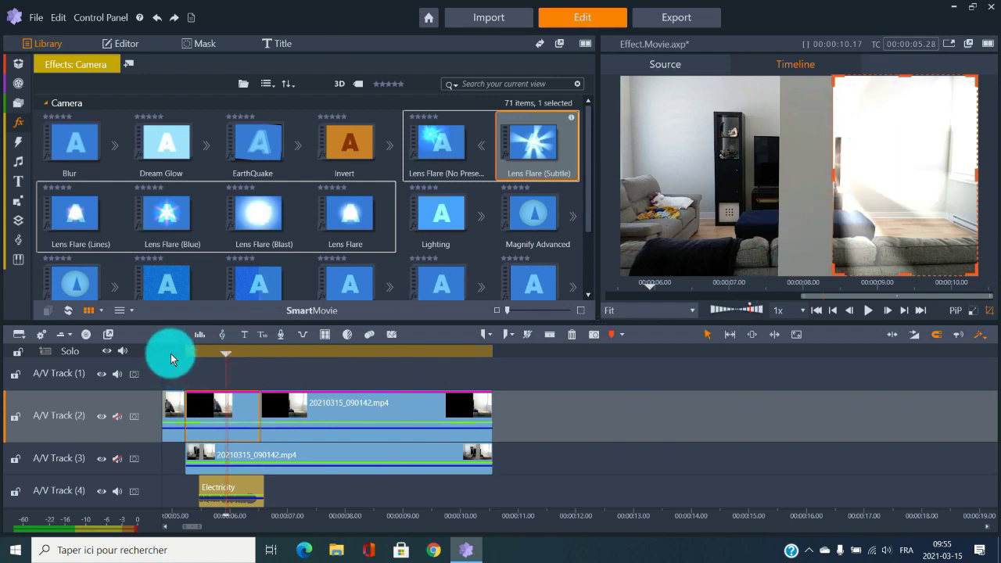
{"action": "mouse_move", "coordinate": [172, 359]}
{"action": "left_mouse_down"}
{"action": "mouse_move", "coordinate": [145, 357]}
{"action": "mouse_move", "coordinate": [172, 359]}
{"action": "left_mouse_up"}
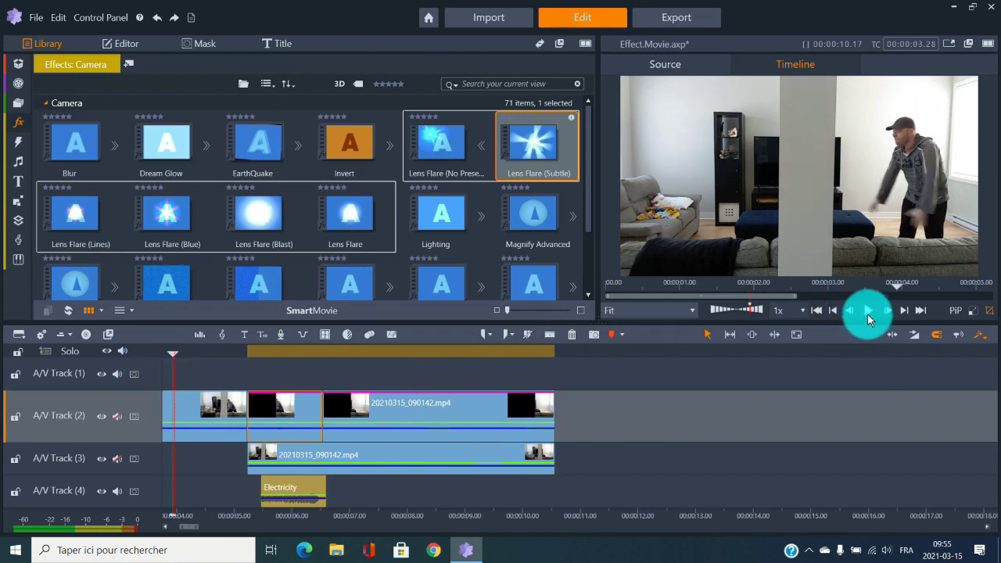
{"action": "left_click", "coordinate": [868, 314]}
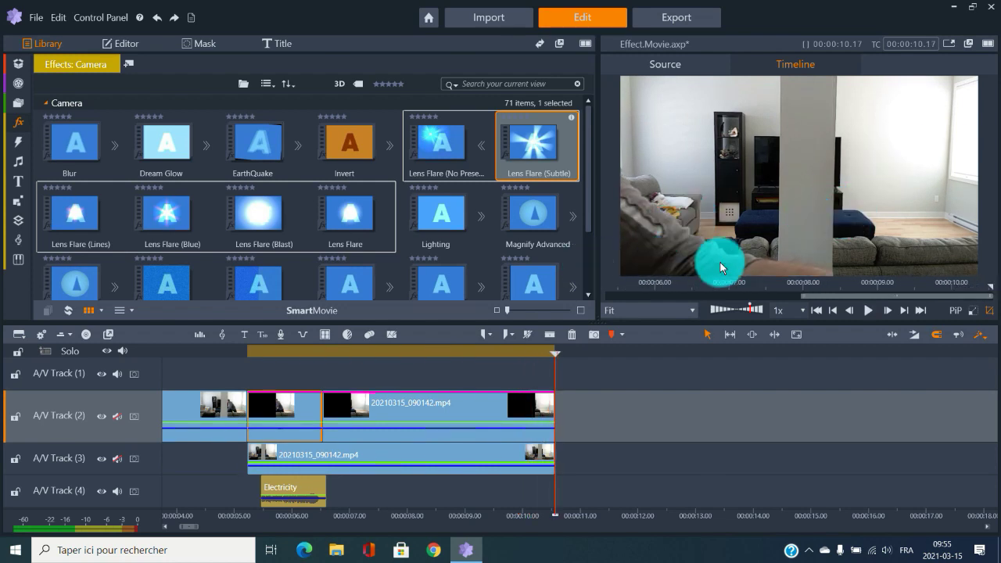
- Split the clips on A/V Track (2) and A/V Track (3) at 00:00:09.14 and delete the parts after the cut
{"action": "left_click_drag", "start_coordinate": [529, 349], "coordinate": [494, 372]}
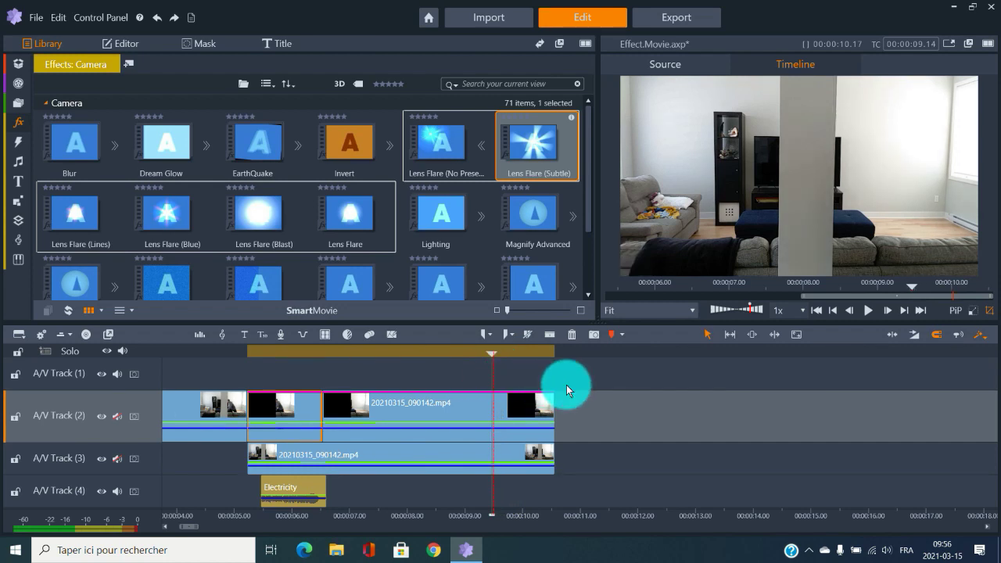
{"action": "left_click", "coordinate": [534, 461]}
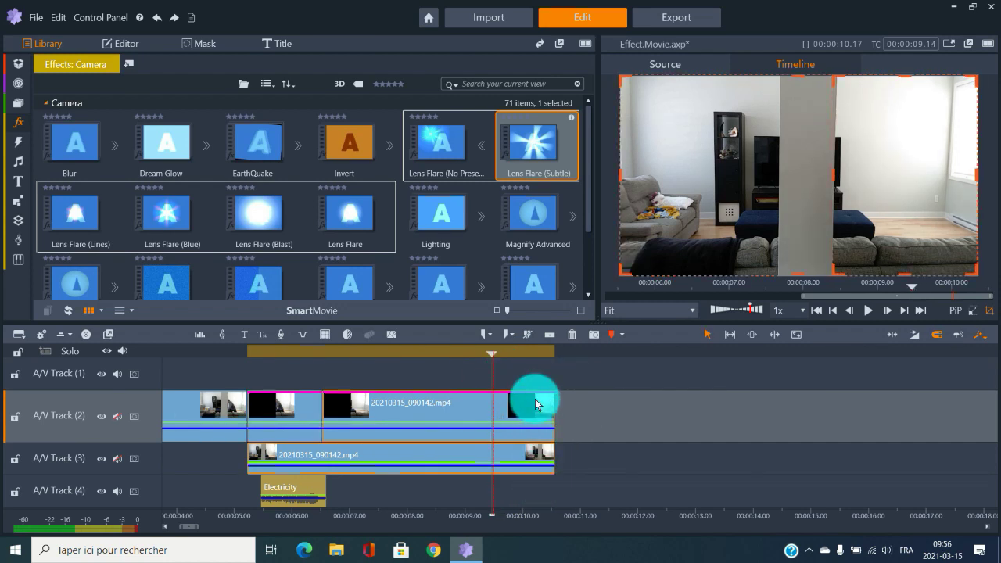
{"action": "left_click", "coordinate": [550, 334]}
{"action": "left_click_drag", "start_coordinate": [586, 404], "coordinate": [537, 474]}
{"action": "key", "text": "Delete"}
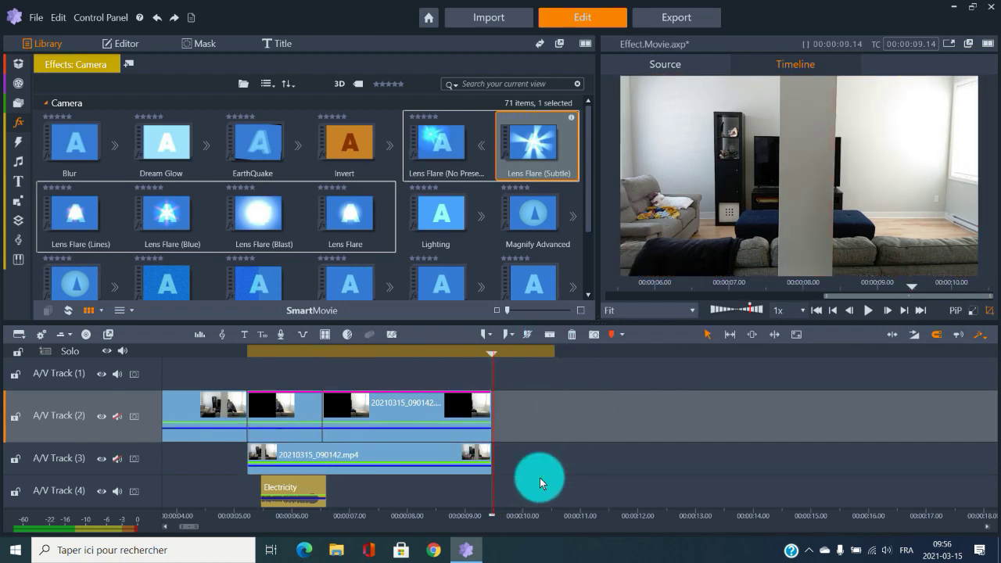
- Scrub through the trimmed sequence up to 00:00:07.16 to check the disappearance behind the pillar
{"action": "left_click", "coordinate": [208, 355]}
{"action": "left_click_drag", "start_coordinate": [210, 354], "coordinate": [380, 362]}
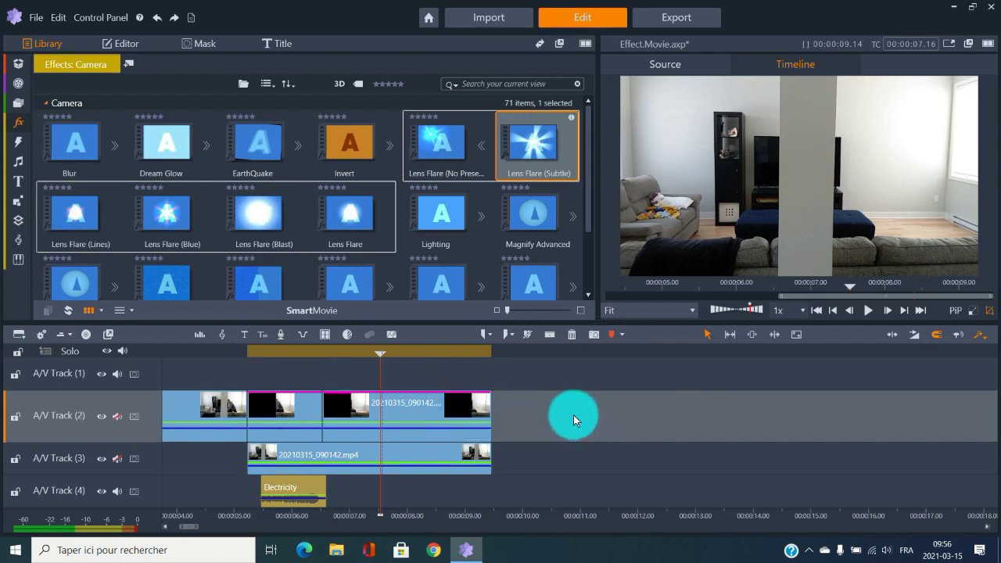
{"action": "left_click", "coordinate": [809, 550]}
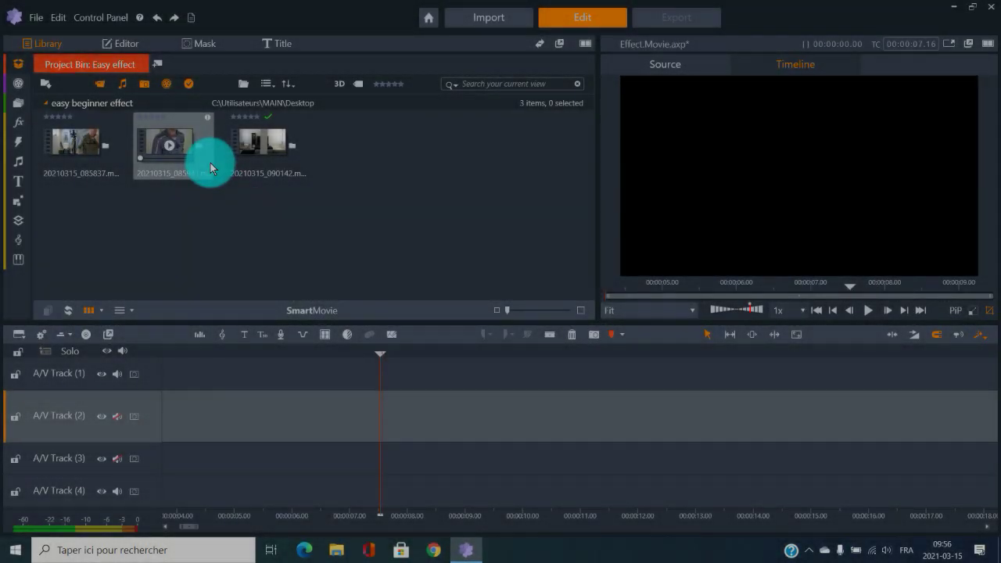
- Place 20210315_085941.mp4 at the start of A/V Track (2), split it at 00:00:06.17 and delete the part before the cut
{"action": "left_click_drag", "start_coordinate": [167, 141], "coordinate": [208, 418]}
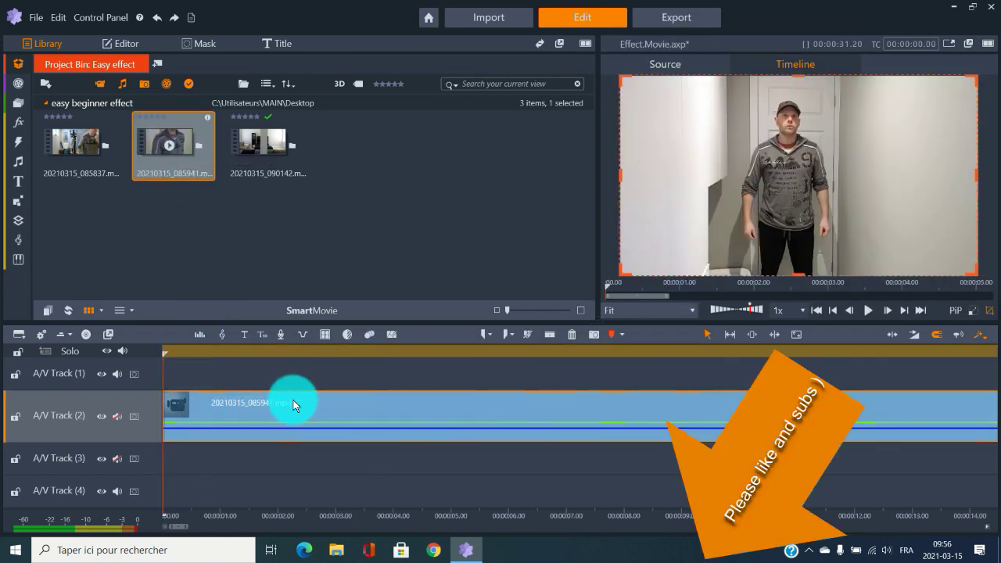
{"action": "left_click", "coordinate": [422, 352]}
{"action": "left_click", "coordinate": [514, 358]}
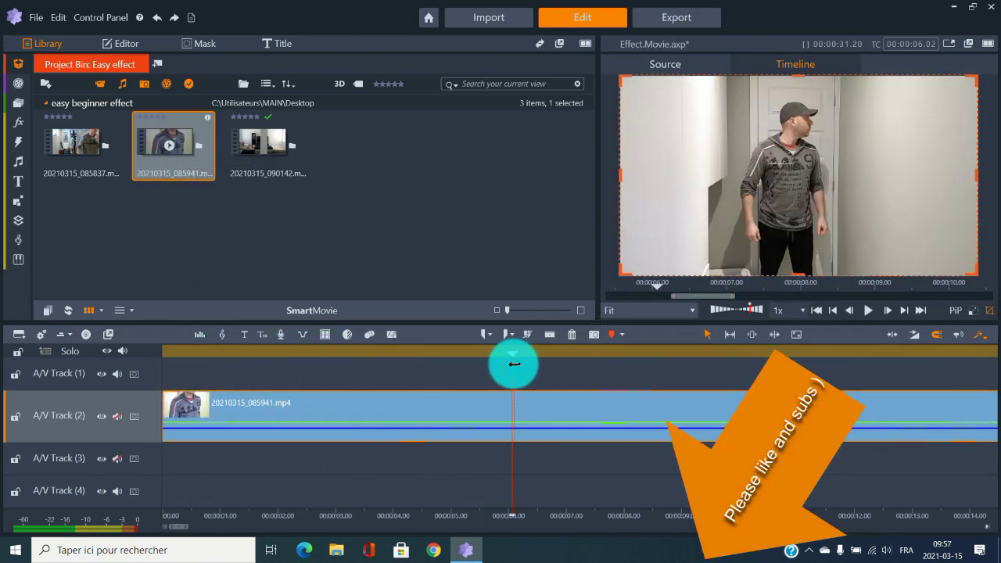
{"action": "left_click_drag", "start_coordinate": [513, 354], "coordinate": [540, 370]}
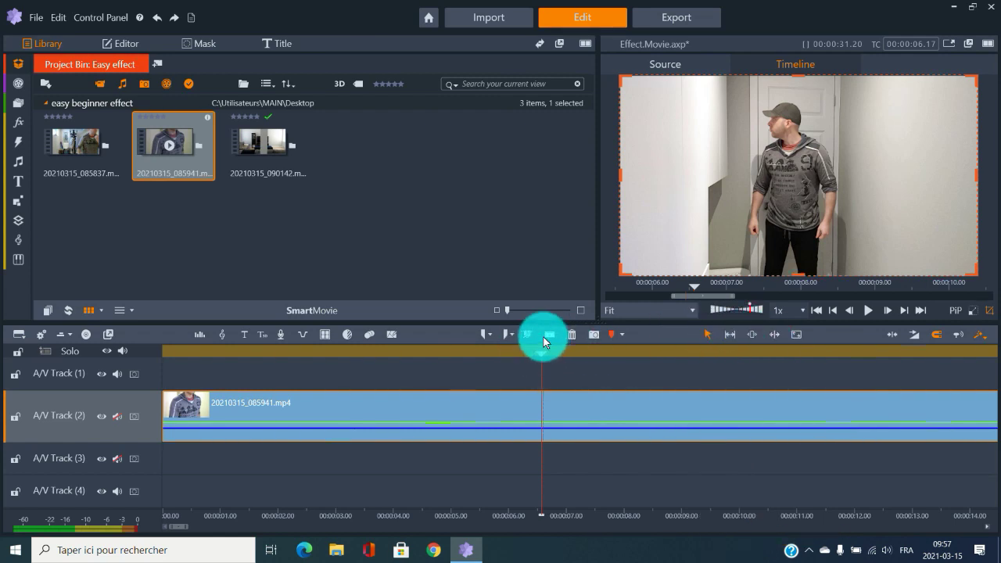
{"action": "left_click", "coordinate": [545, 340]}
{"action": "key", "text": "Home"}
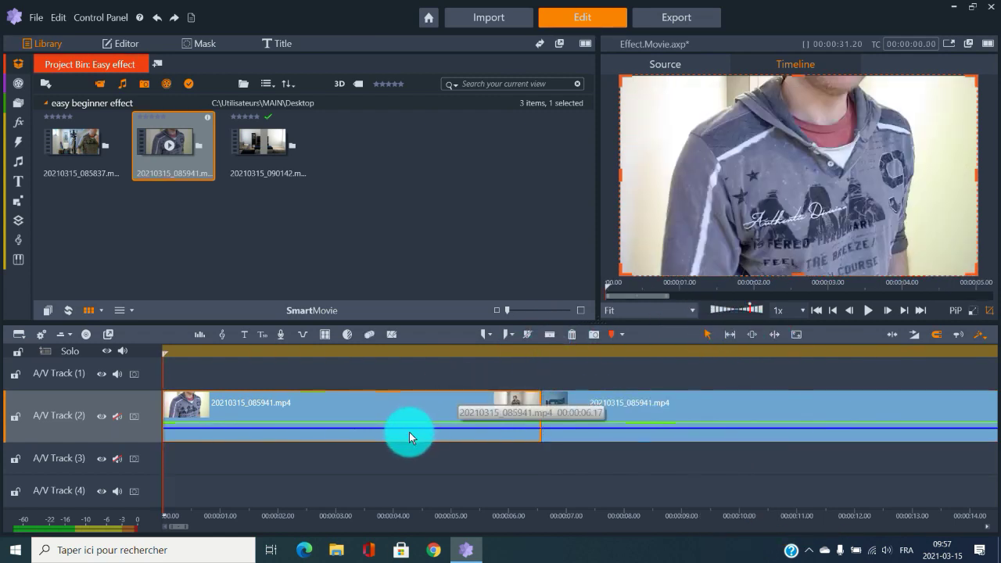
{"action": "key", "text": "Delete"}
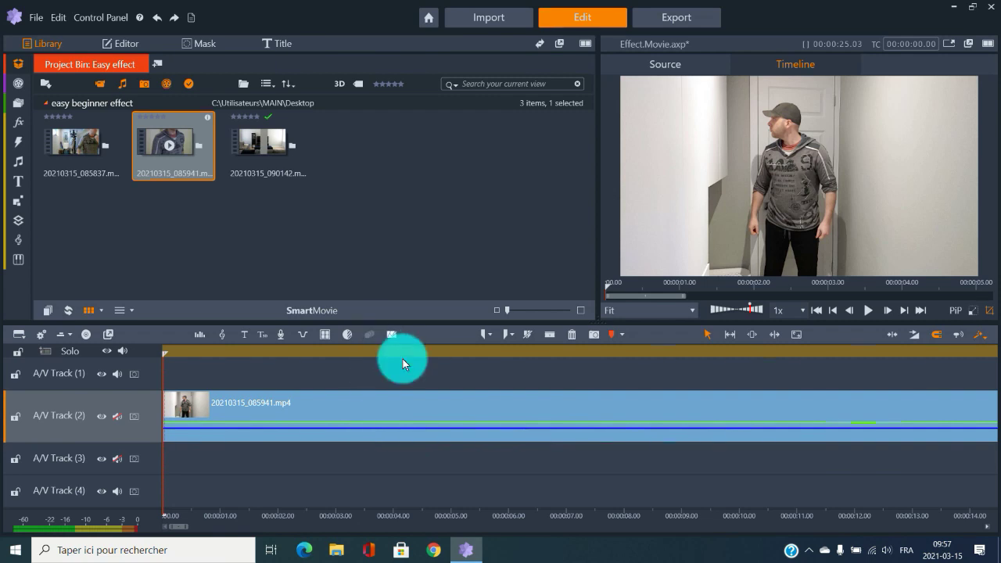
- Split the clip on A/V Track (2) at 00:00:03.24 and move the second part to start at 00:00:05.02, leaving a gap
{"action": "left_click_drag", "start_coordinate": [165, 357], "coordinate": [381, 355]}
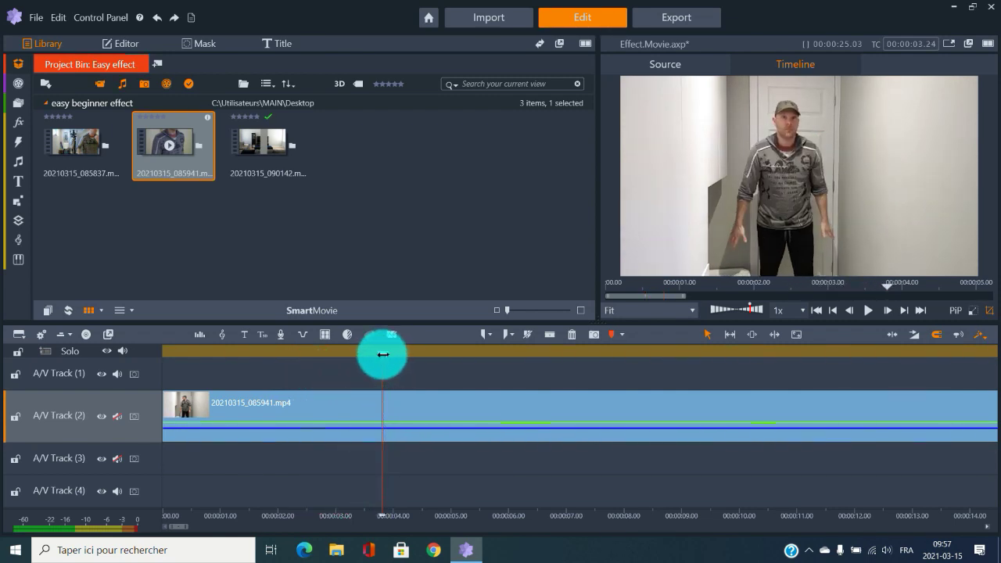
{"action": "left_click", "coordinate": [553, 337]}
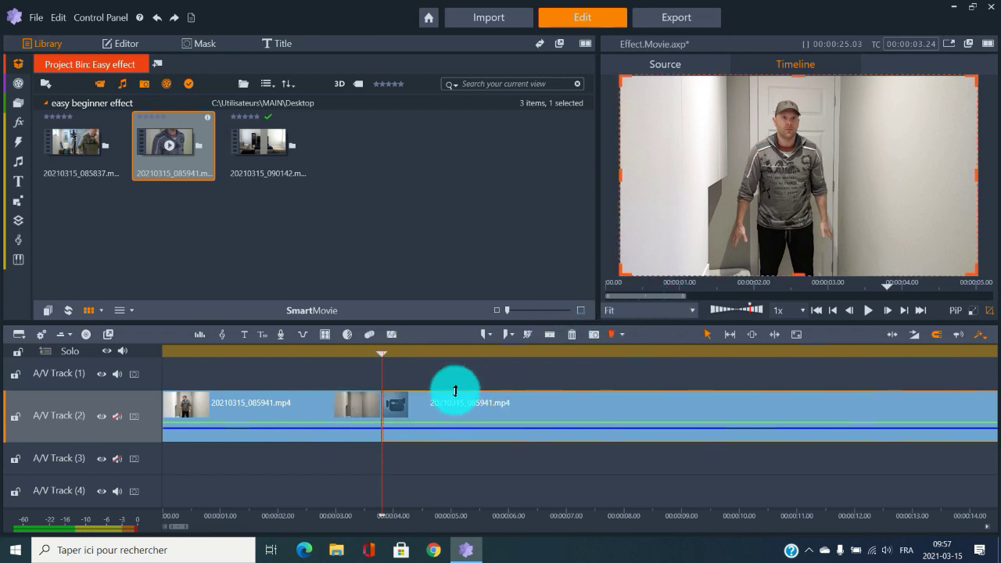
{"action": "left_click_drag", "start_coordinate": [450, 401], "coordinate": [532, 402]}
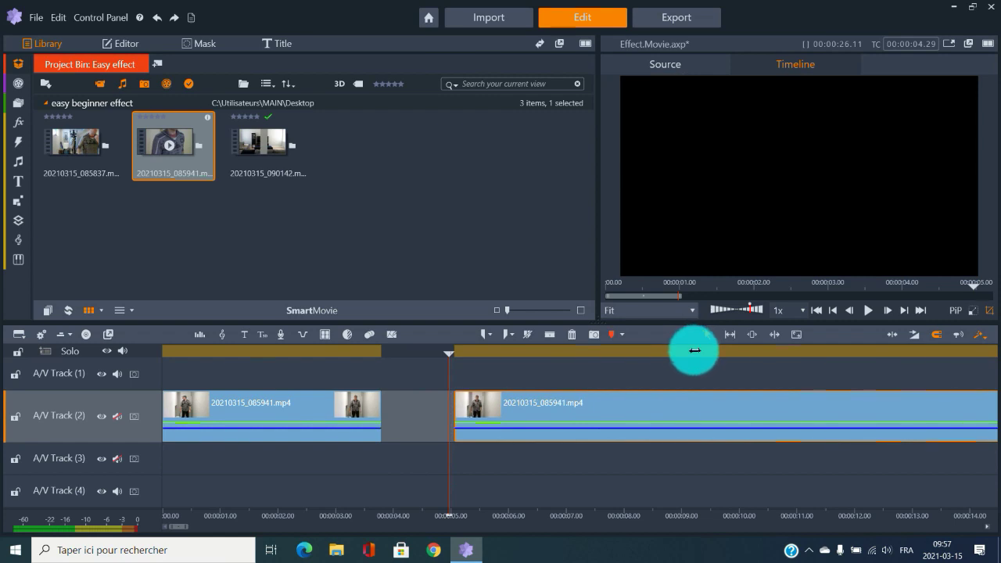
- Split the second part at 00:00:09.04, where the doorway is empty, and delete the footage before the cut
{"action": "left_click_drag", "start_coordinate": [694, 351], "coordinate": [688, 373]}
{"action": "left_click", "coordinate": [550, 332]}
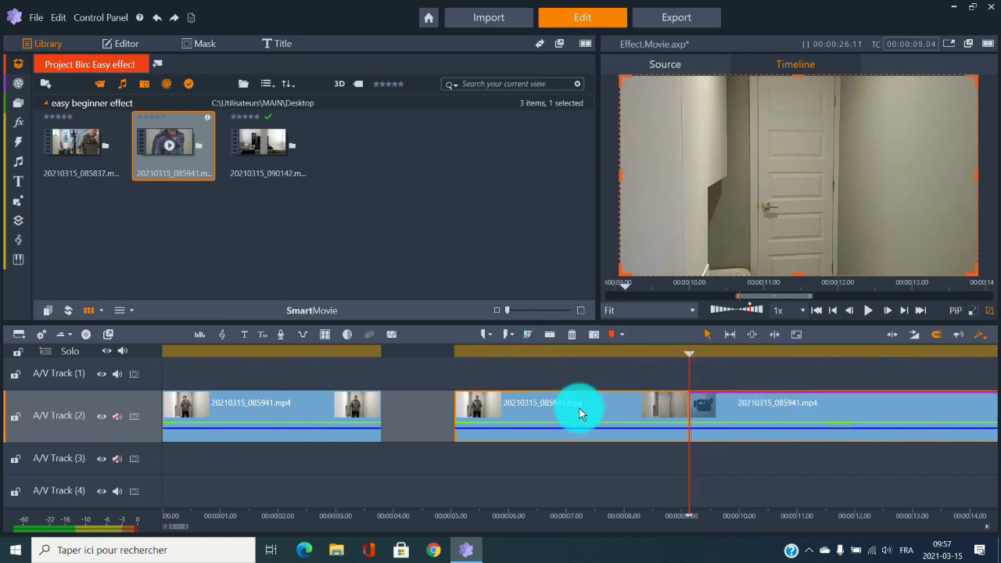
{"action": "key", "text": "Delete"}
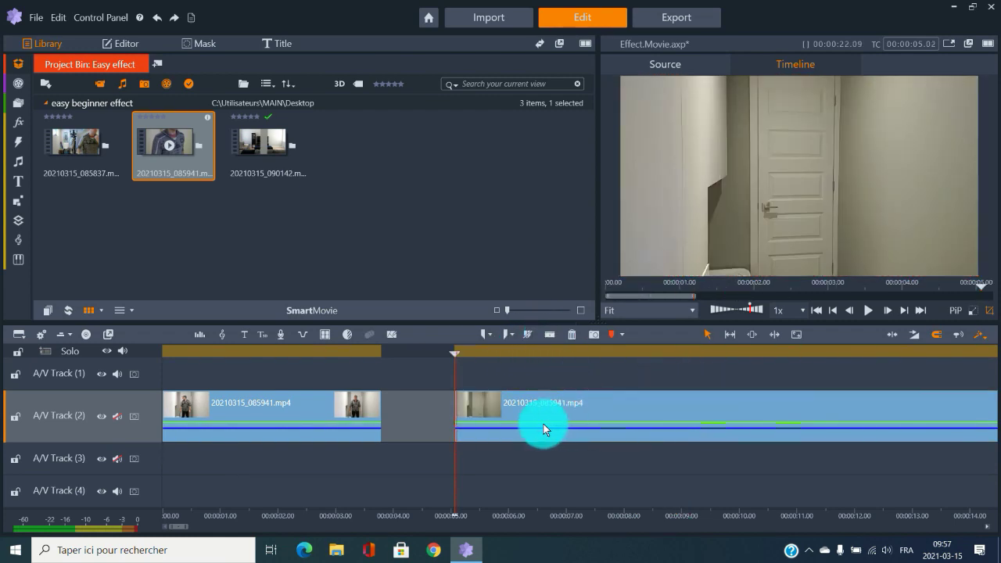
- Split the empty-doorway footage at 00:00:09.04 and delete everything after the cut
{"action": "left_click_drag", "start_coordinate": [514, 357], "coordinate": [659, 358]}
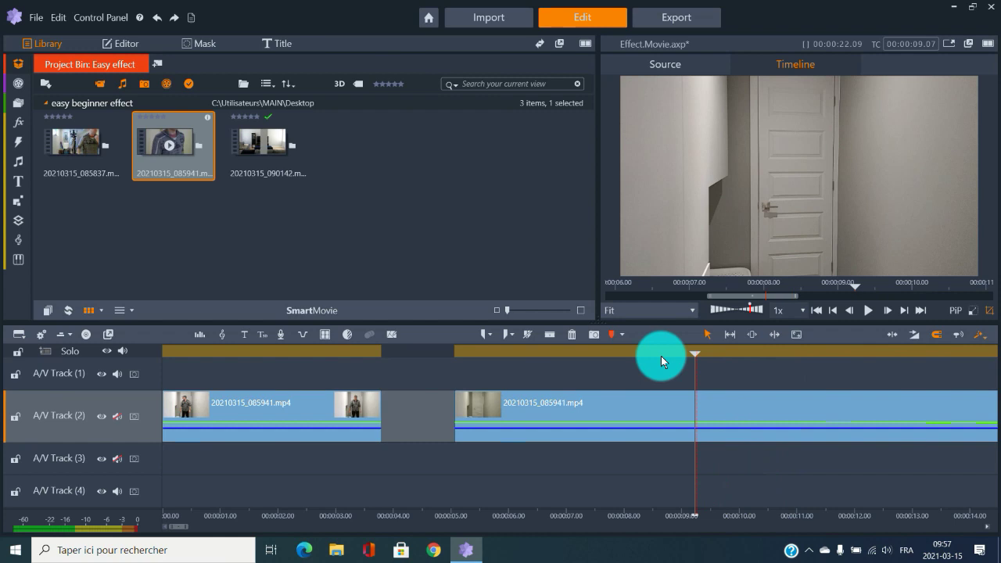
{"action": "left_click", "coordinate": [550, 334]}
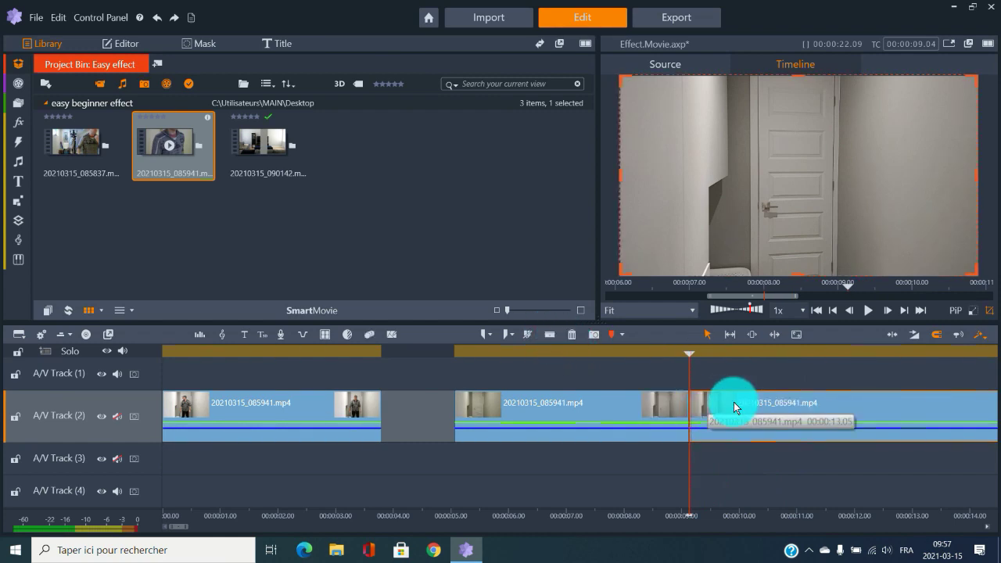
{"action": "key", "text": "Delete"}
- Move the empty-doorway segment to the start of A/V Track (3) and trim its end to match the clip above at 00:00:03.24
{"action": "left_click_drag", "start_coordinate": [556, 410], "coordinate": [236, 476]}
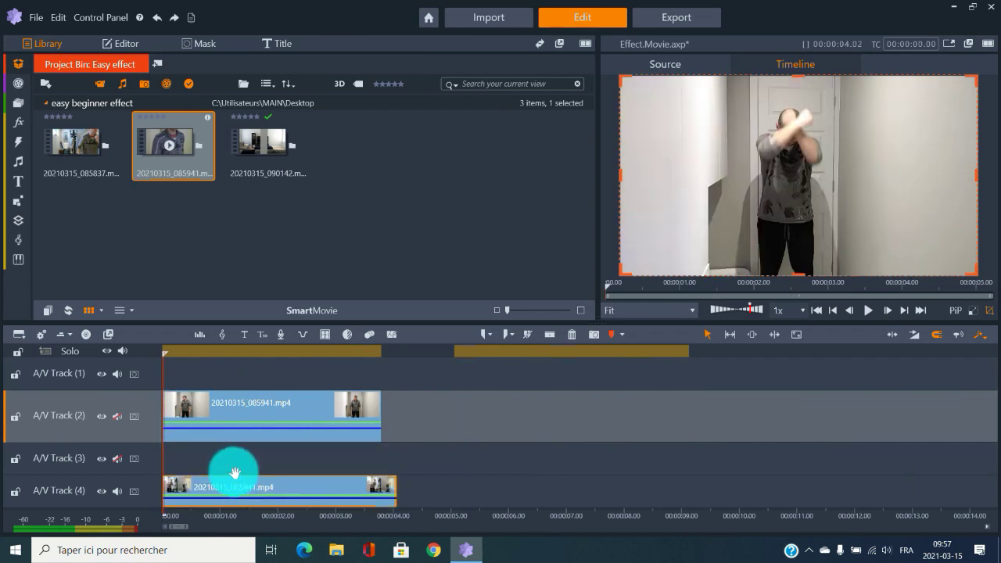
{"action": "left_click_drag", "start_coordinate": [387, 452], "coordinate": [380, 454]}
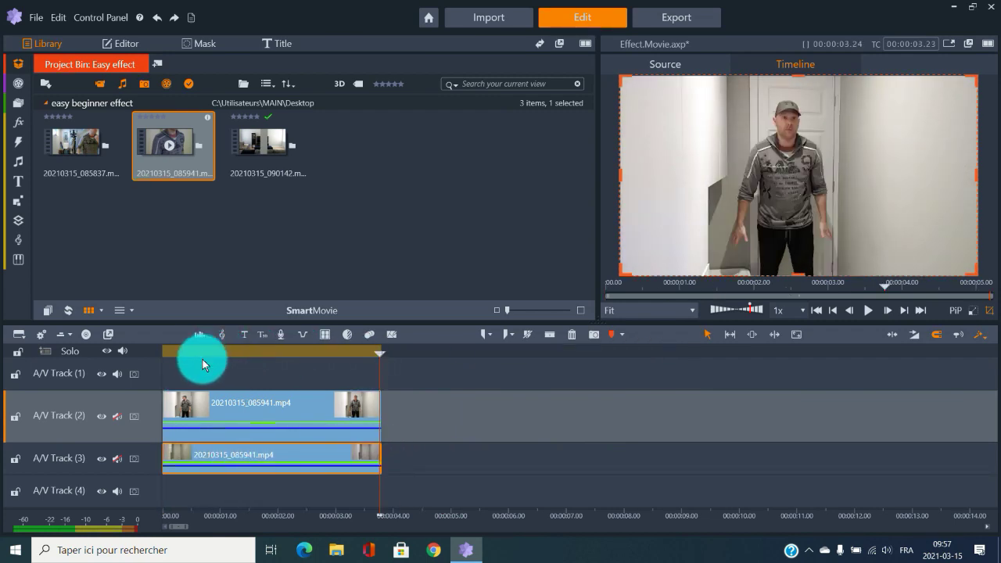
- Extend the end of the empty-doorway clip on A/V Track (3) to 00:00:05.15, past the end of the clip above
{"action": "mouse_move", "coordinate": [263, 516]}
{"action": "left_mouse_down"}
{"action": "mouse_move", "coordinate": [328, 514]}
{"action": "mouse_move", "coordinate": [275, 513]}
{"action": "left_mouse_up"}
{"action": "left_click_drag", "start_coordinate": [181, 532], "coordinate": [176, 531]}
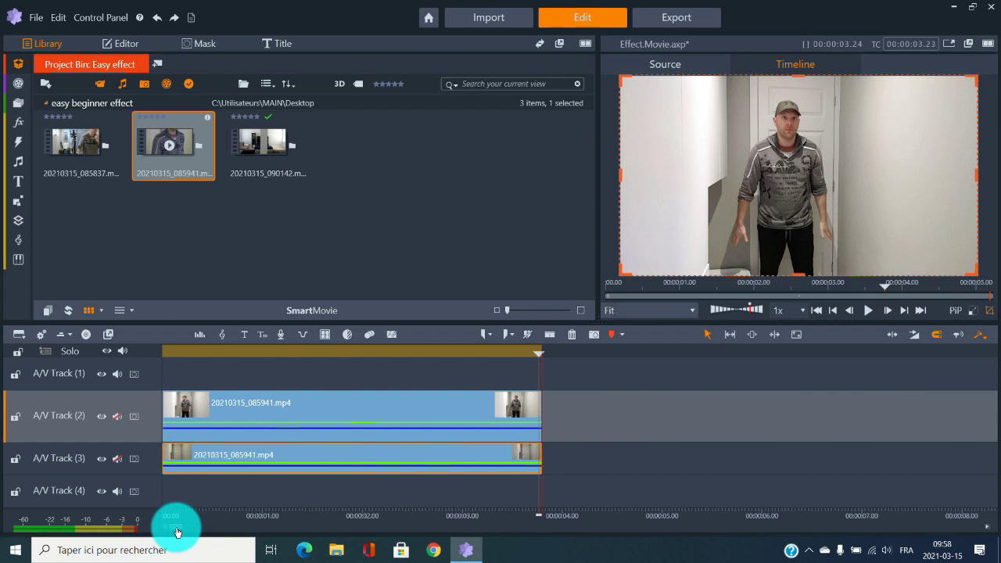
{"action": "left_click", "coordinate": [252, 351]}
{"action": "left_click_drag", "start_coordinate": [261, 359], "coordinate": [311, 369]}
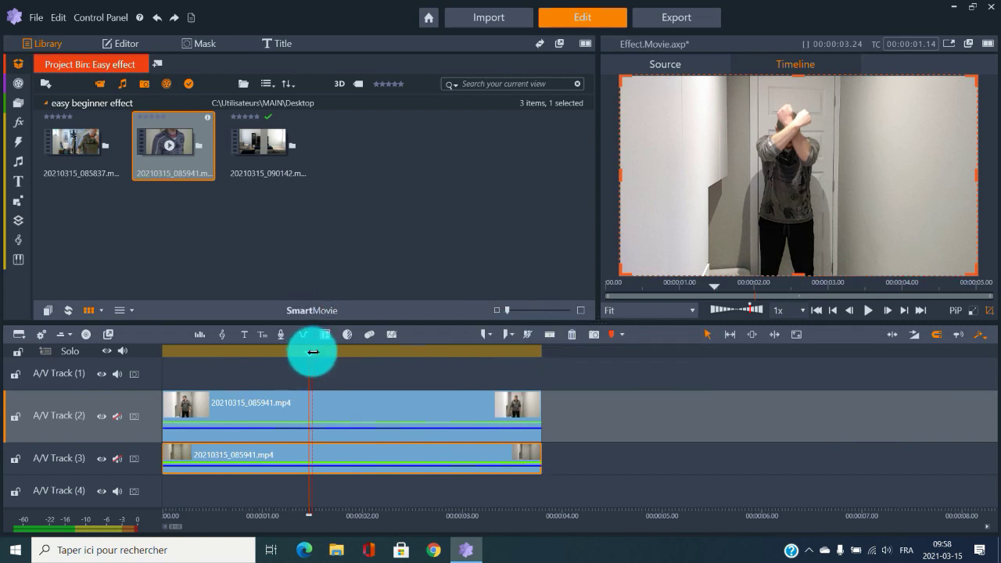
{"action": "left_click_drag", "start_coordinate": [314, 354], "coordinate": [513, 391]}
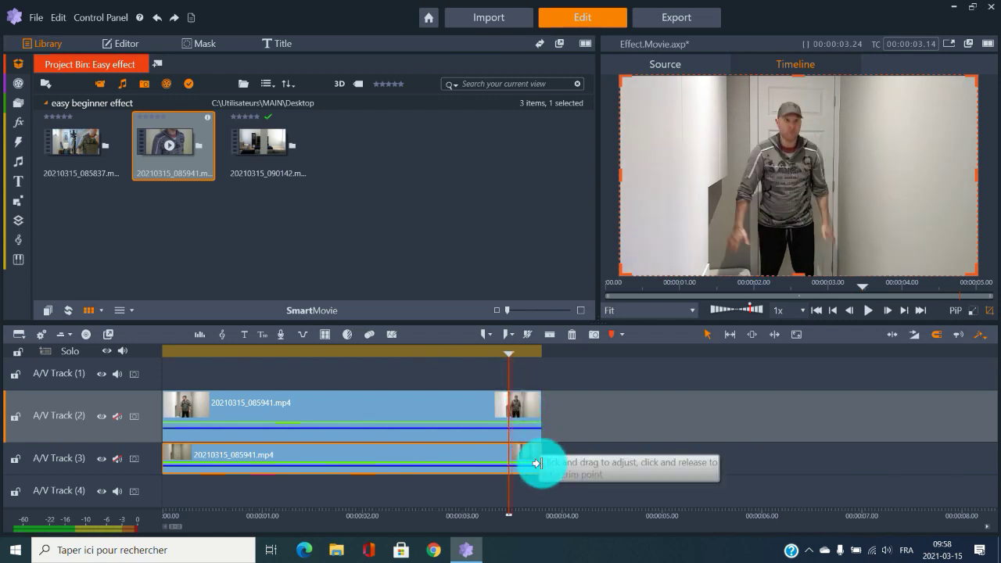
{"action": "left_click_drag", "start_coordinate": [537, 462], "coordinate": [708, 454]}
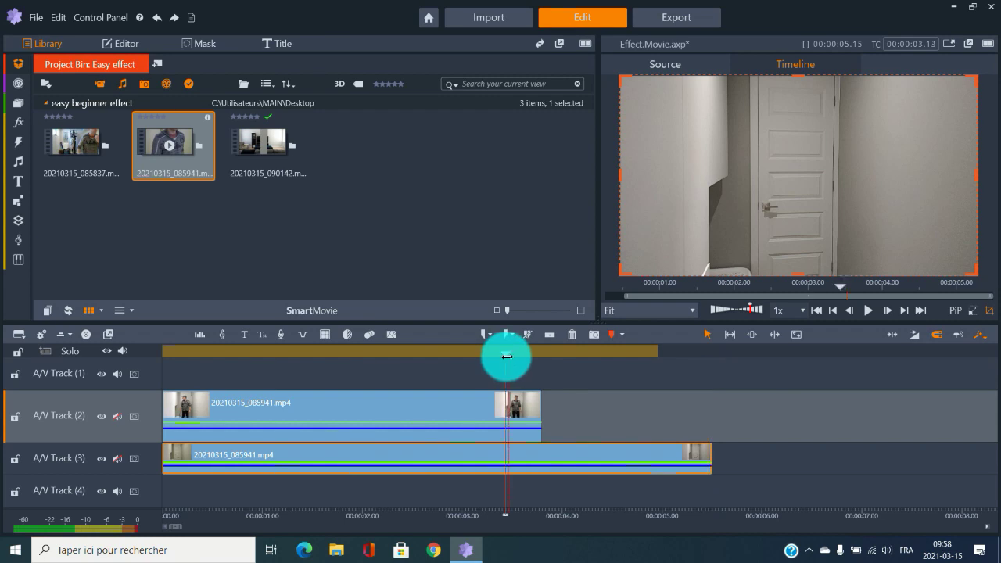
- Split the clip on A/V Track (2) at 00:00:03.15 and delete the short remainder after the cut
{"action": "left_click_drag", "start_coordinate": [507, 356], "coordinate": [509, 355]}
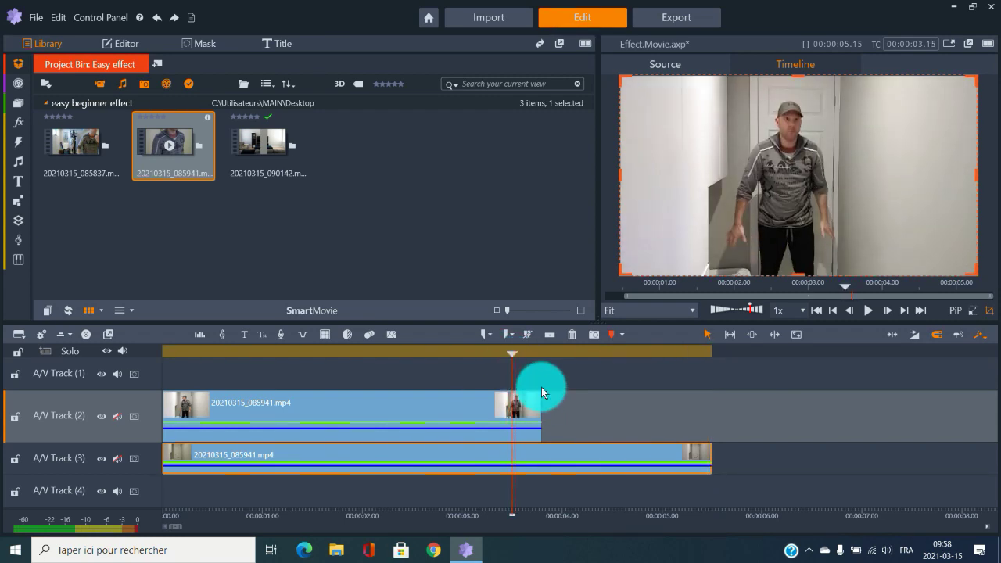
{"action": "left_click", "coordinate": [314, 402]}
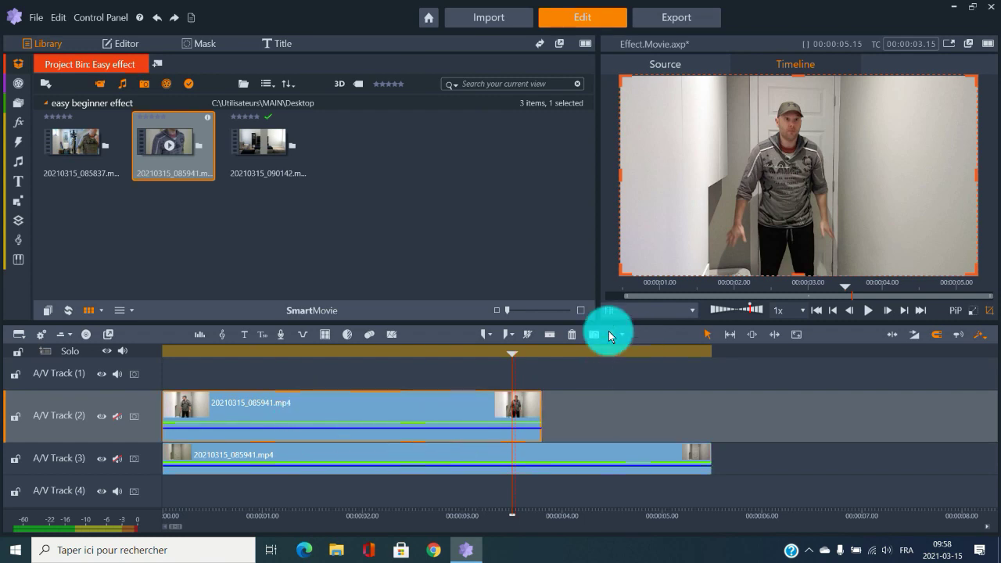
{"action": "left_click", "coordinate": [550, 335]}
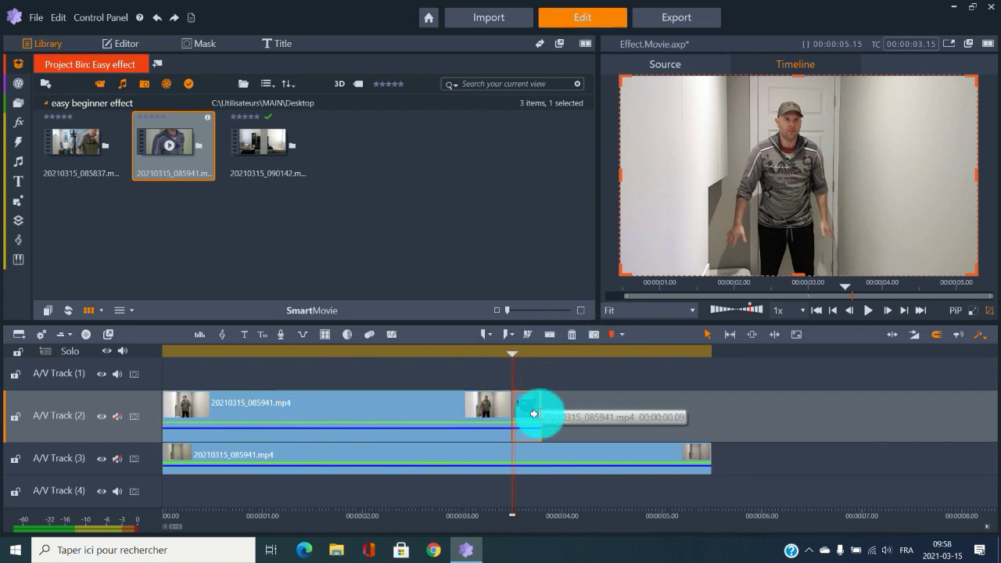
{"action": "key", "text": "Delete"}
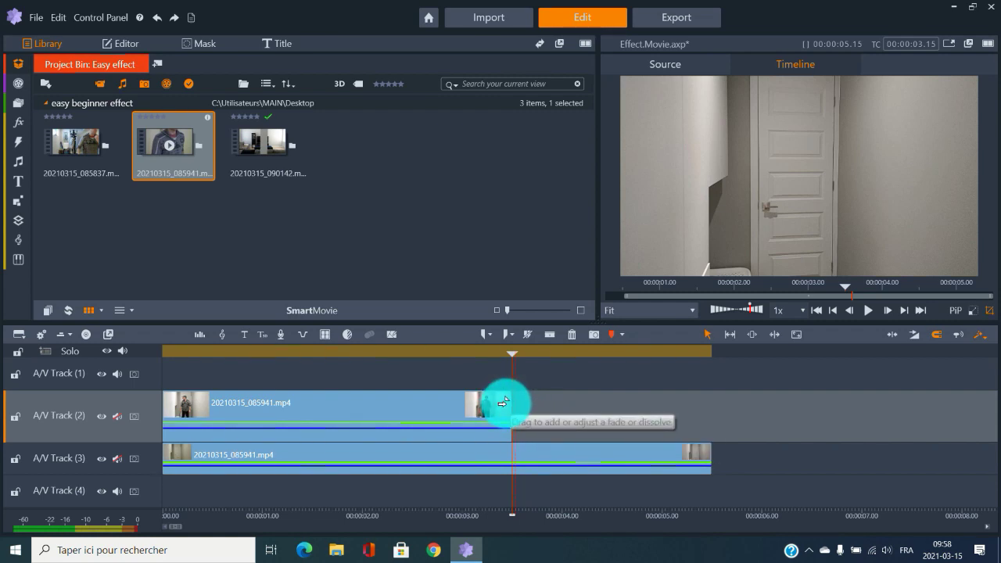
- Add a 25-frame dissolve at the end of the A/V Track (2) clip and preview the disappearance
{"action": "left_click_drag", "start_coordinate": [503, 402], "coordinate": [431, 397]}
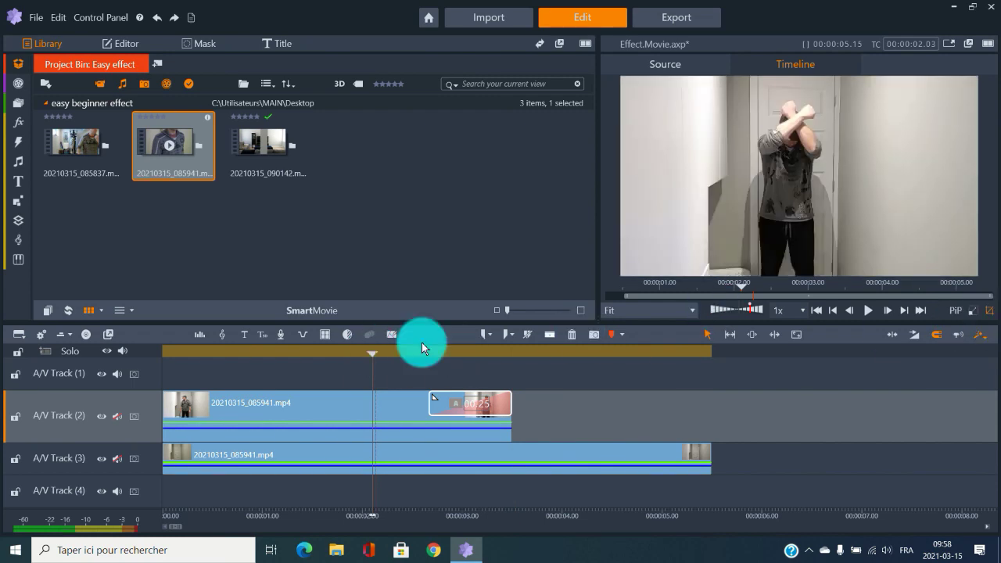
{"action": "left_click", "coordinate": [300, 352]}
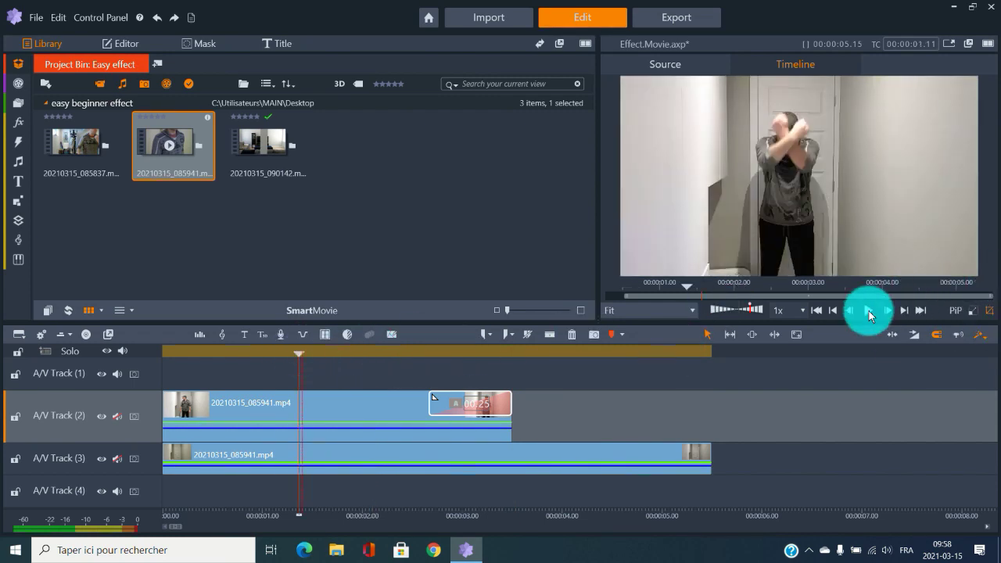
{"action": "left_click", "coordinate": [868, 310]}
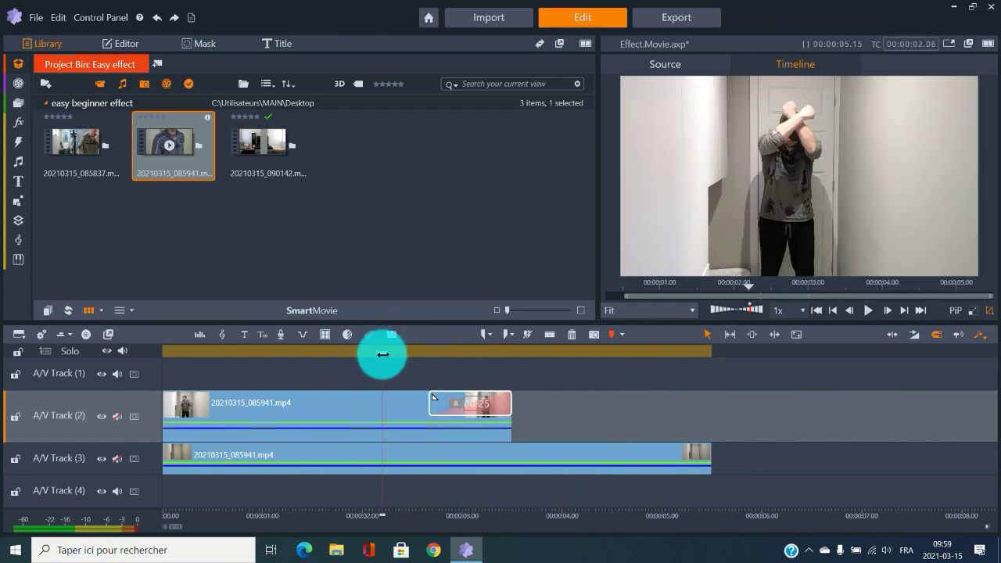
{"action": "left_click_drag", "start_coordinate": [383, 354], "coordinate": [413, 363]}
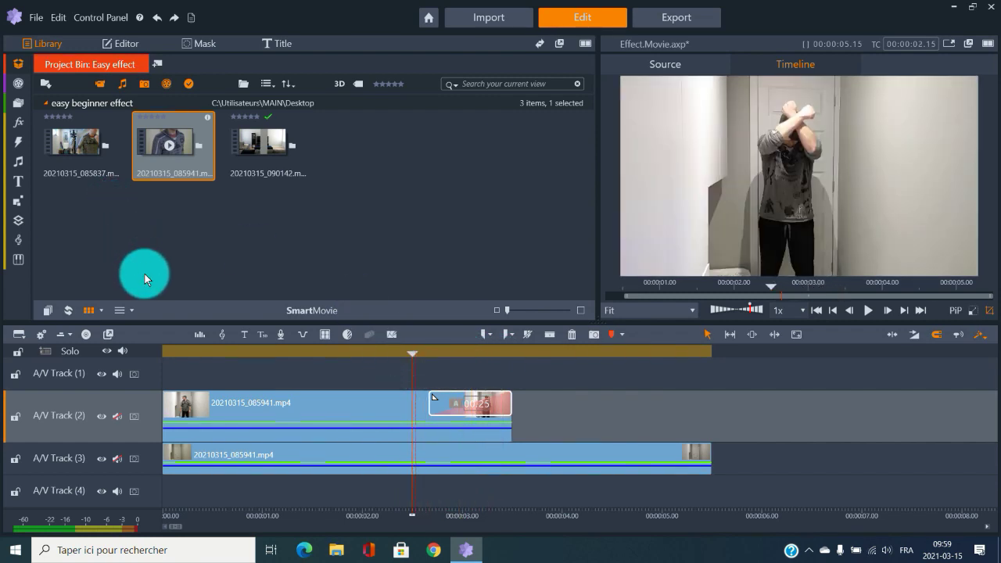
- Apply the Energy Blast transition from Light Bender to the dissolve ending the A/V Track (2) clip, and preview it
{"action": "left_click", "coordinate": [20, 142]}
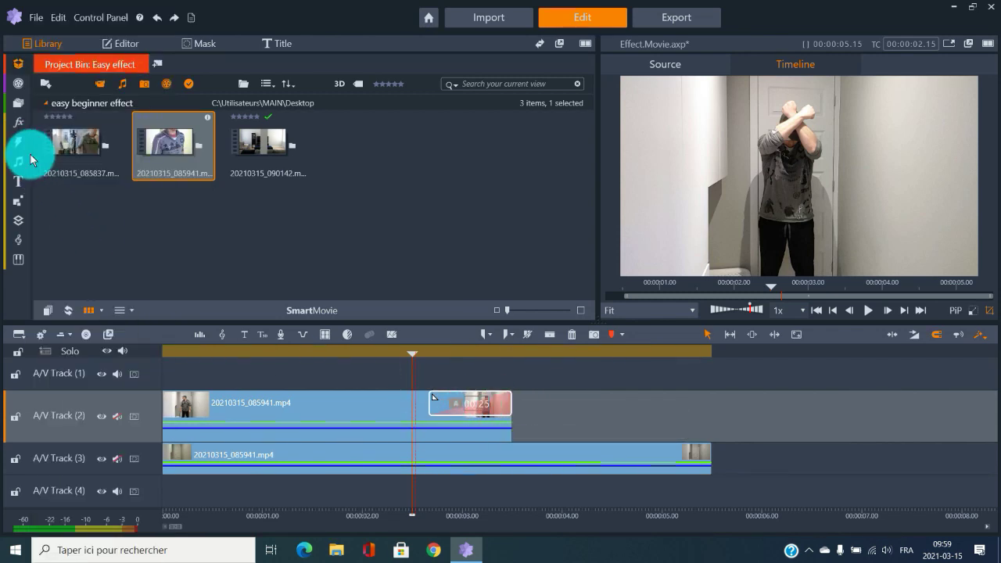
{"action": "mouse_move", "coordinate": [24, 142]}
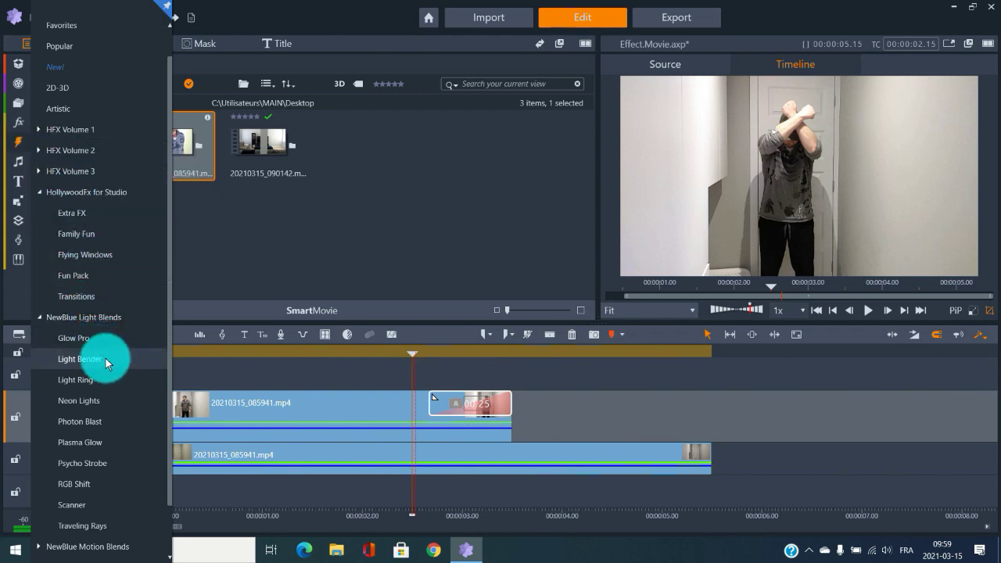
{"action": "left_click", "coordinate": [79, 361]}
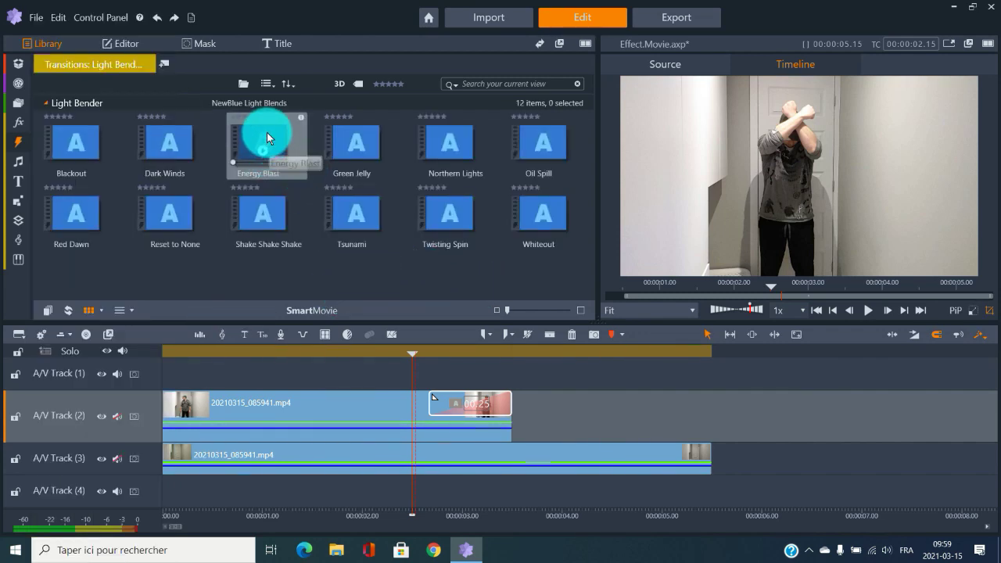
{"action": "left_click_drag", "start_coordinate": [267, 132], "coordinate": [492, 406]}
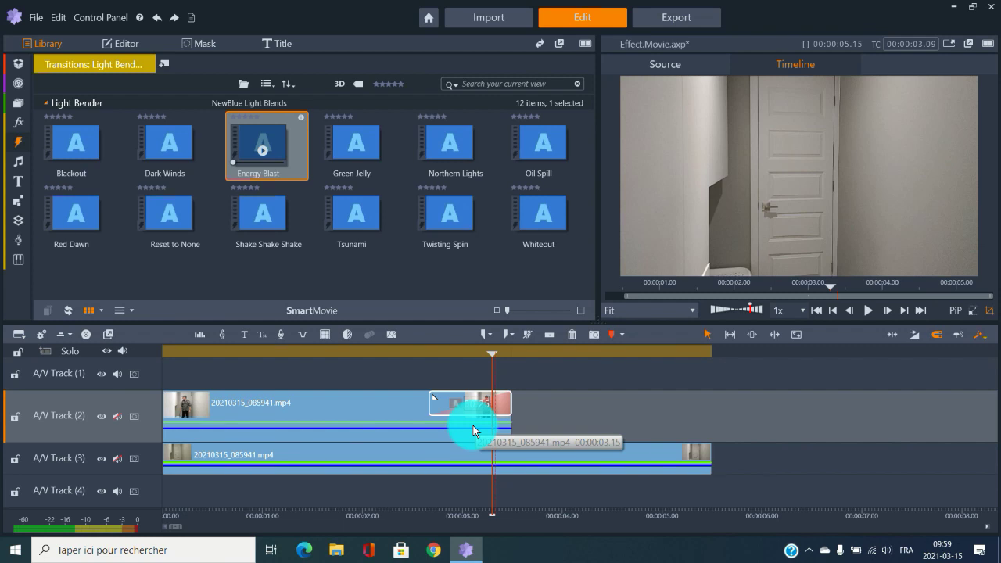
{"action": "left_click_drag", "start_coordinate": [437, 354], "coordinate": [341, 364]}
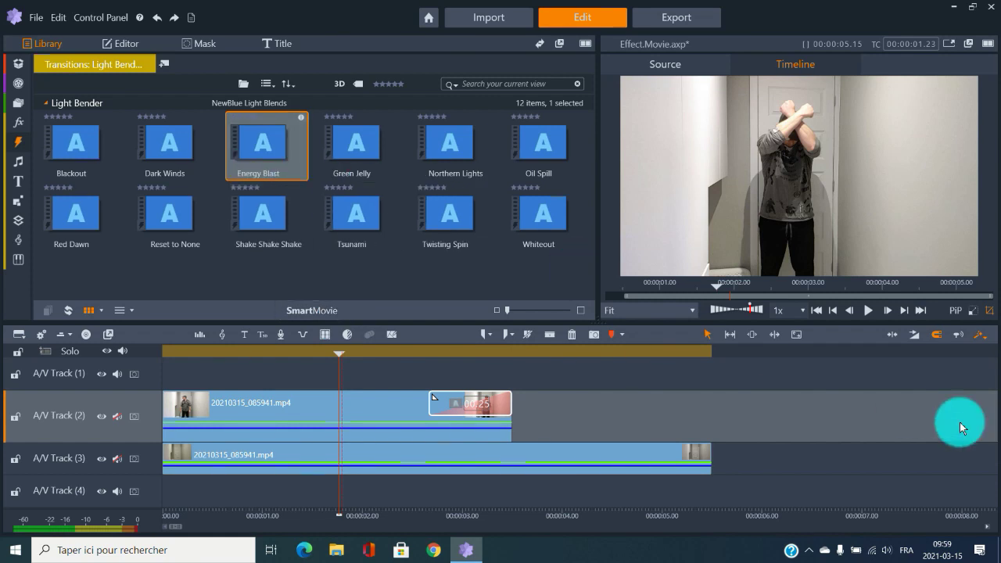
{"action": "left_click", "coordinate": [869, 311]}
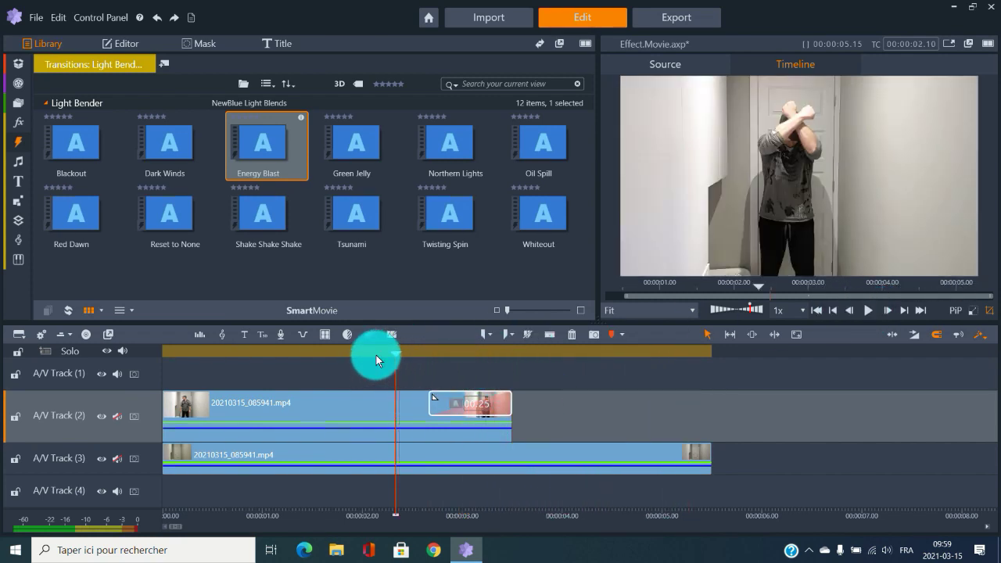
{"action": "left_click_drag", "start_coordinate": [397, 356], "coordinate": [467, 362]}
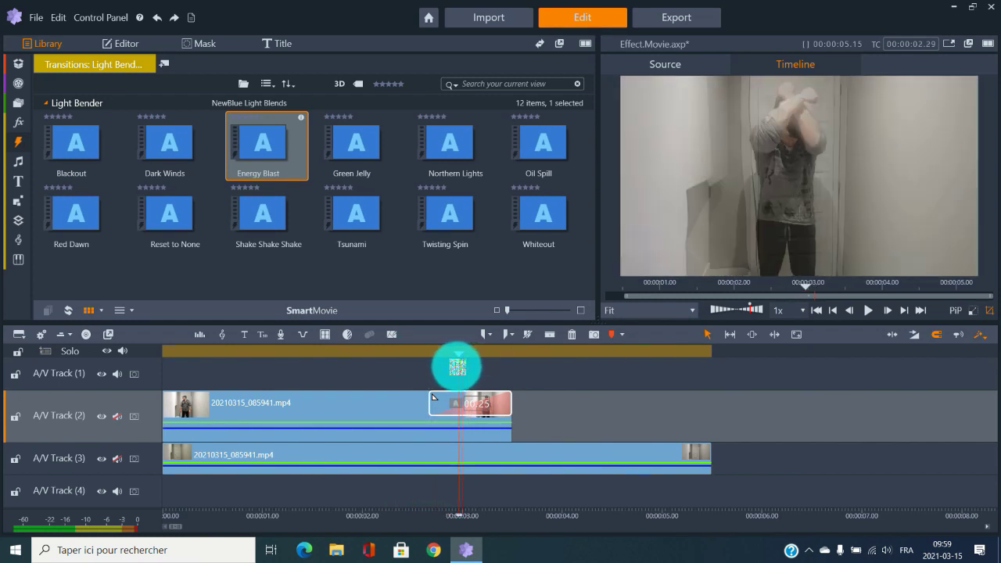
{"action": "left_click_drag", "start_coordinate": [469, 362], "coordinate": [532, 372]}
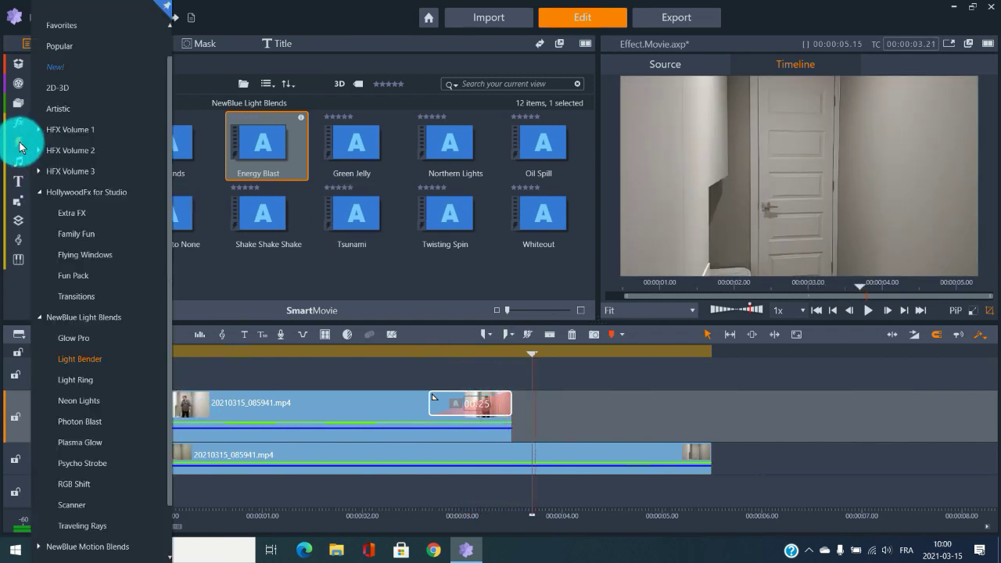
- Replace the ending transition on A/V Track (2) with Time Tunnel from Photon Blast, 01.04 long, and preview it
{"action": "scroll", "coordinate": [104, 310], "scroll_direction": "down", "scroll_amount": 2}
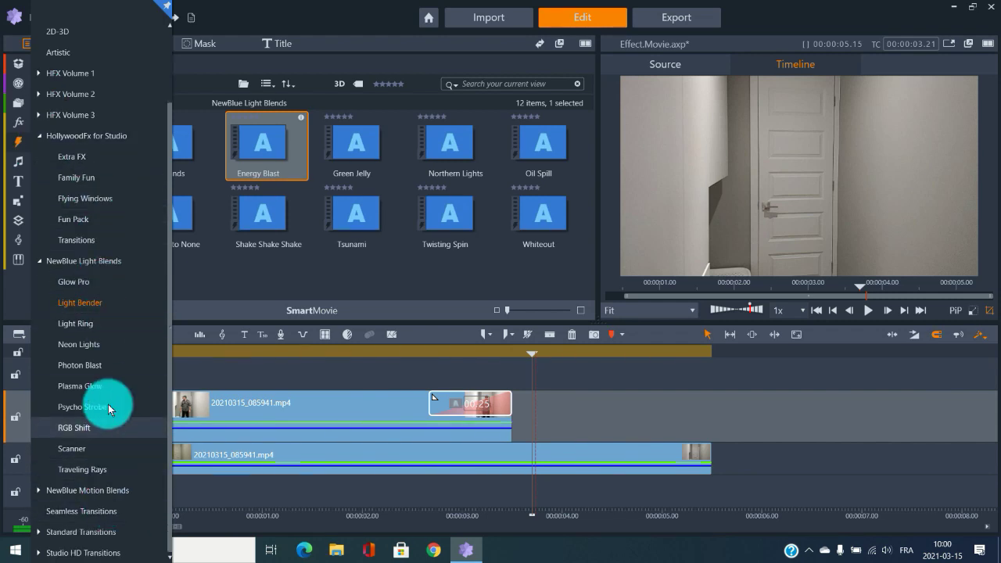
{"action": "left_click", "coordinate": [82, 365]}
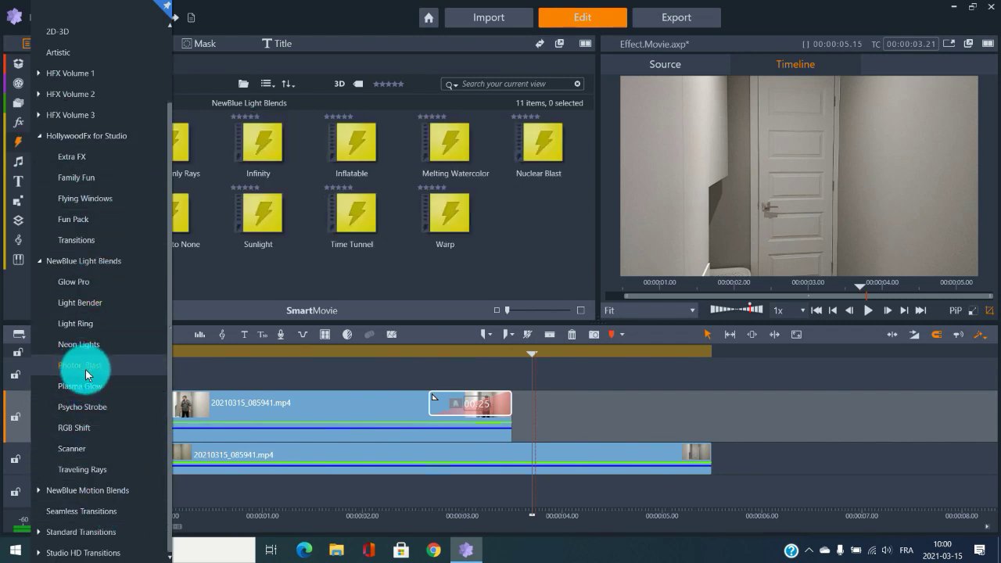
{"action": "left_click", "coordinate": [260, 226]}
{"action": "left_click", "coordinate": [909, 276]}
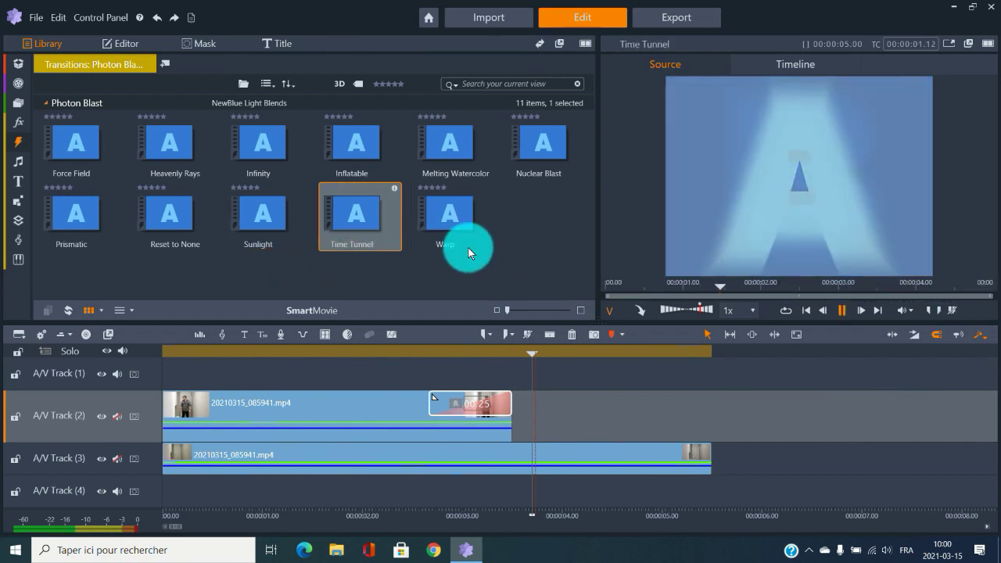
{"action": "left_click_drag", "start_coordinate": [365, 211], "coordinate": [399, 406]}
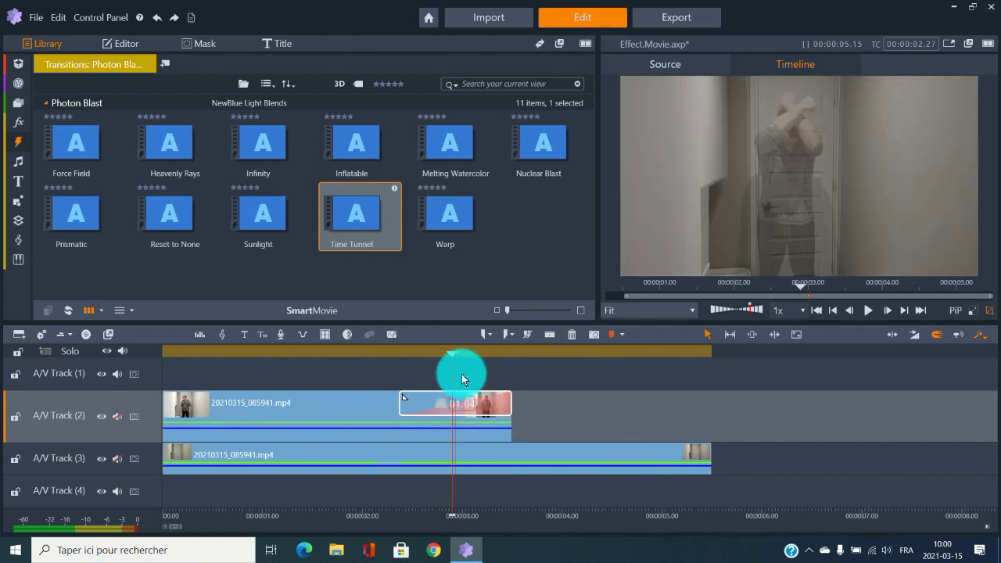
{"action": "left_click_drag", "start_coordinate": [405, 352], "coordinate": [733, 384]}
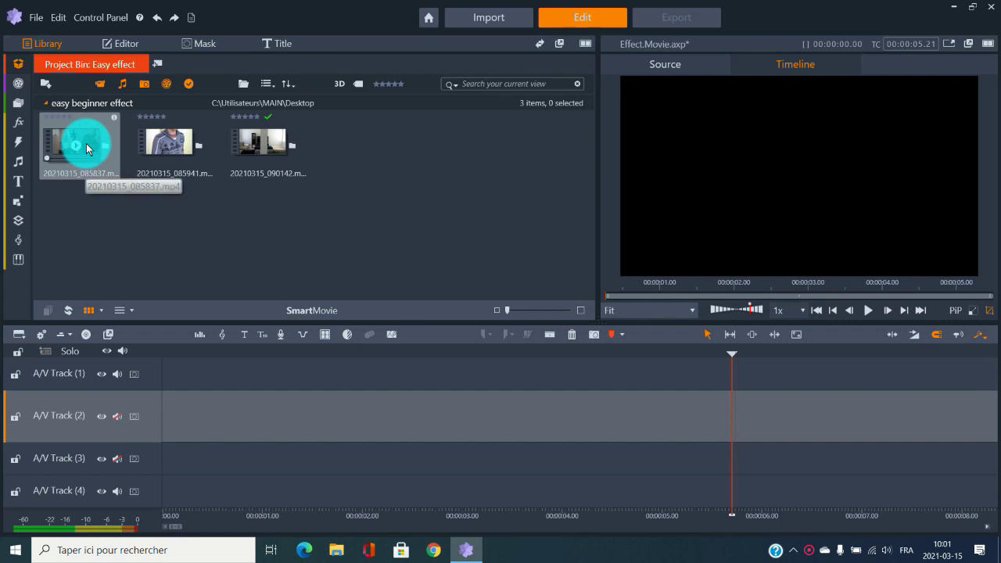
- Place 20210315_085837.mp4 at the start of A/V Track (2), split it at 00:00:03.02 and delete the footage before the cut
{"action": "left_click_drag", "start_coordinate": [86, 143], "coordinate": [184, 400]}
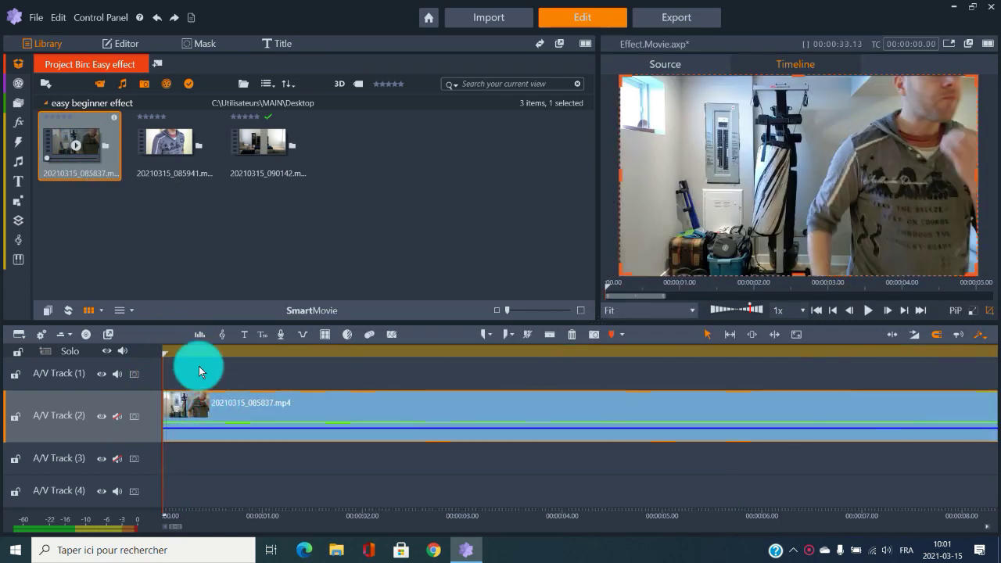
{"action": "left_click_drag", "start_coordinate": [179, 351], "coordinate": [468, 370]}
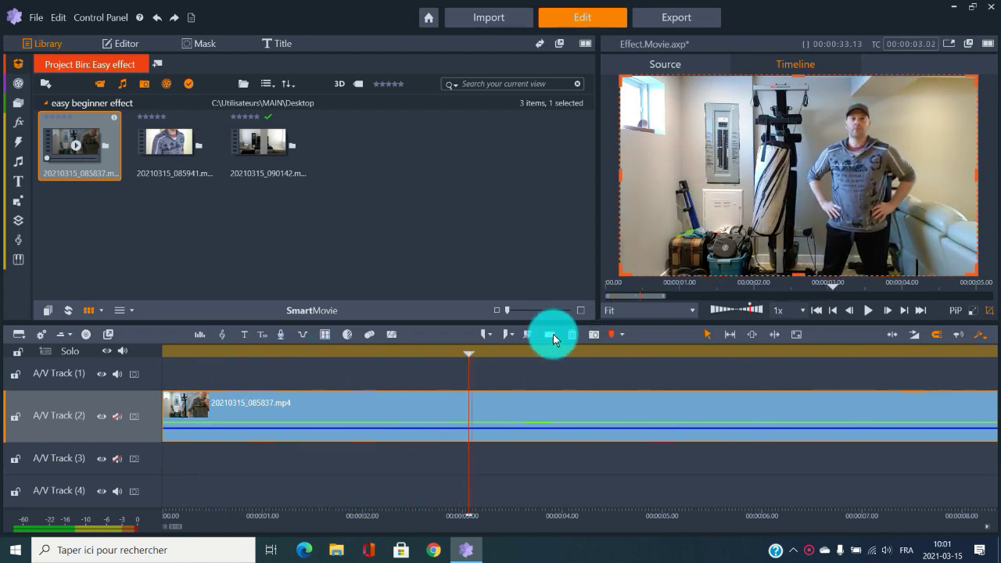
{"action": "left_click", "coordinate": [550, 336]}
{"action": "left_click", "coordinate": [377, 408]}
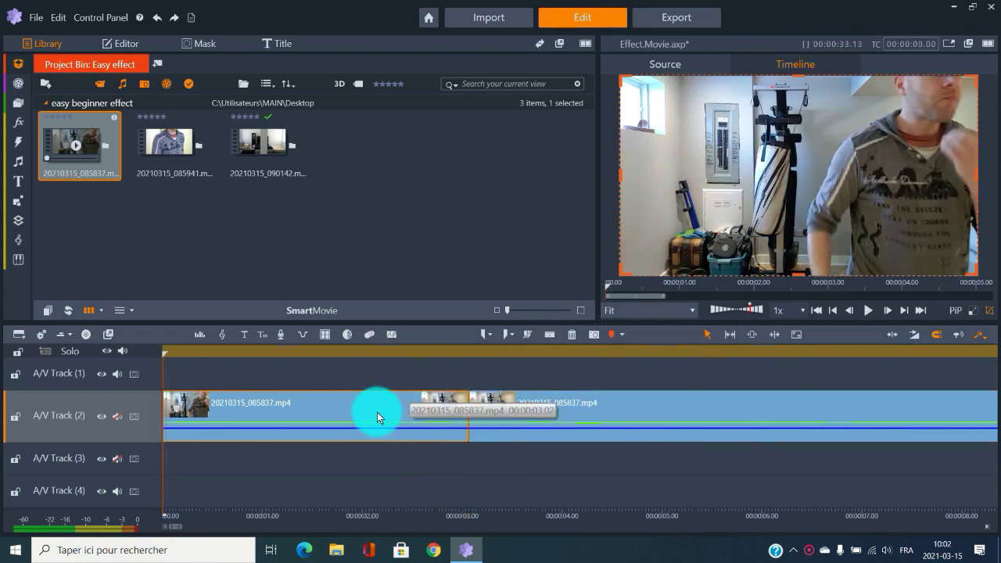
{"action": "key", "text": "Delete"}
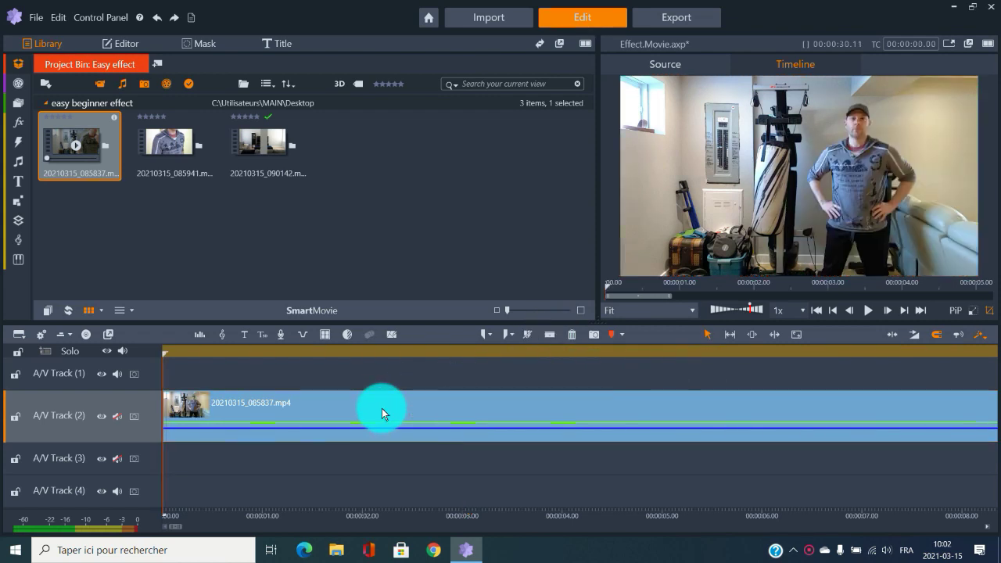
- Review the trimmed clip on A/V Track (2), split it at 00:00:03.12 and delete the part before the cut
{"action": "left_click_drag", "start_coordinate": [681, 514], "coordinate": [479, 510]}
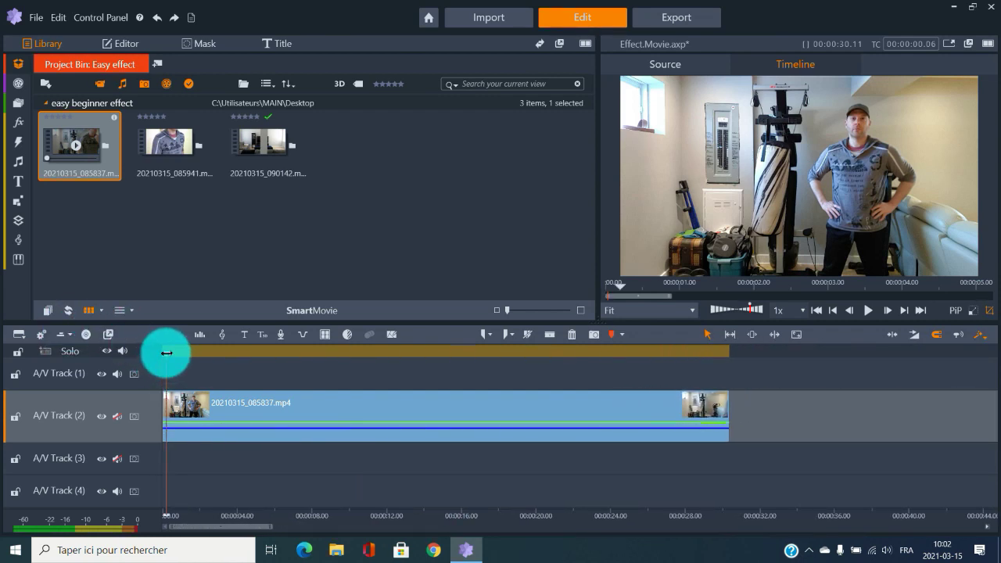
{"action": "left_click_drag", "start_coordinate": [166, 353], "coordinate": [578, 447]}
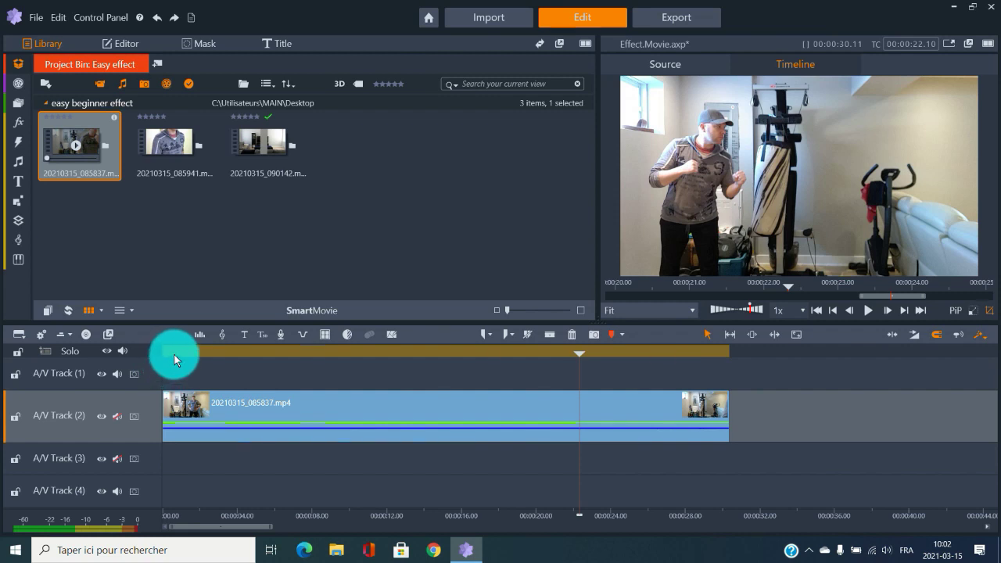
{"action": "left_click_drag", "start_coordinate": [174, 355], "coordinate": [226, 379]}
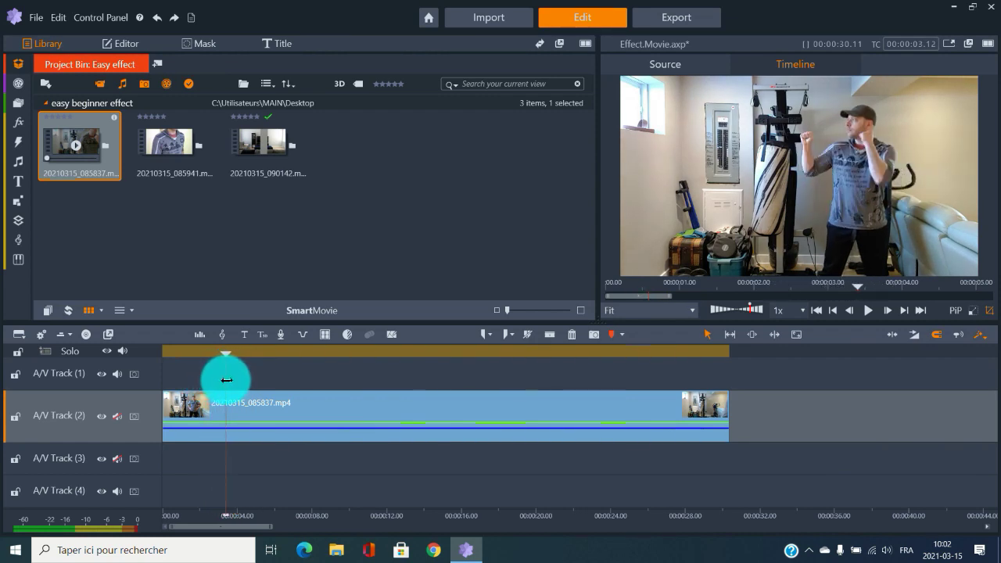
{"action": "left_click", "coordinate": [548, 338]}
{"action": "left_click", "coordinate": [260, 425]}
{"action": "left_click", "coordinate": [192, 407]}
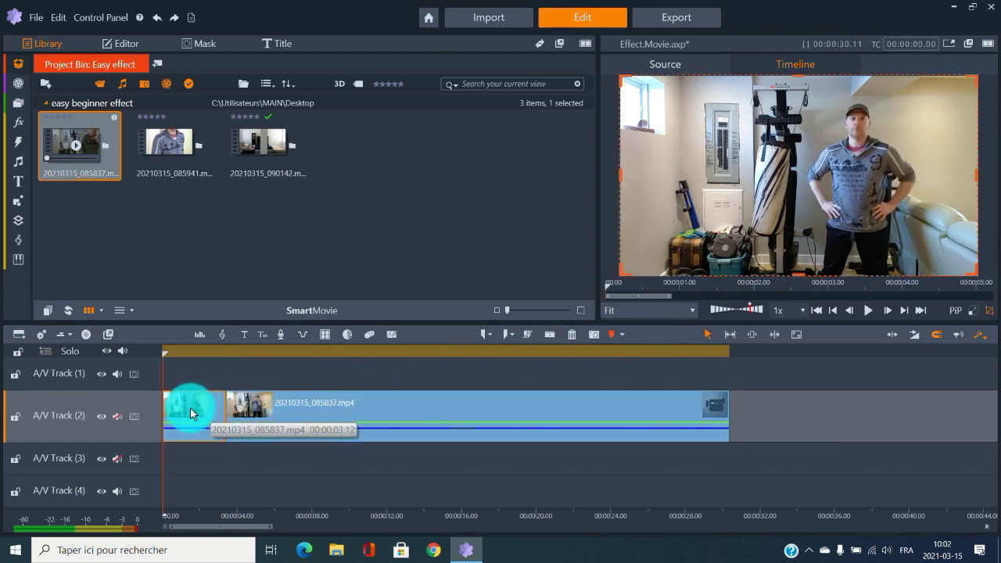
{"action": "key", "text": "Delete"}
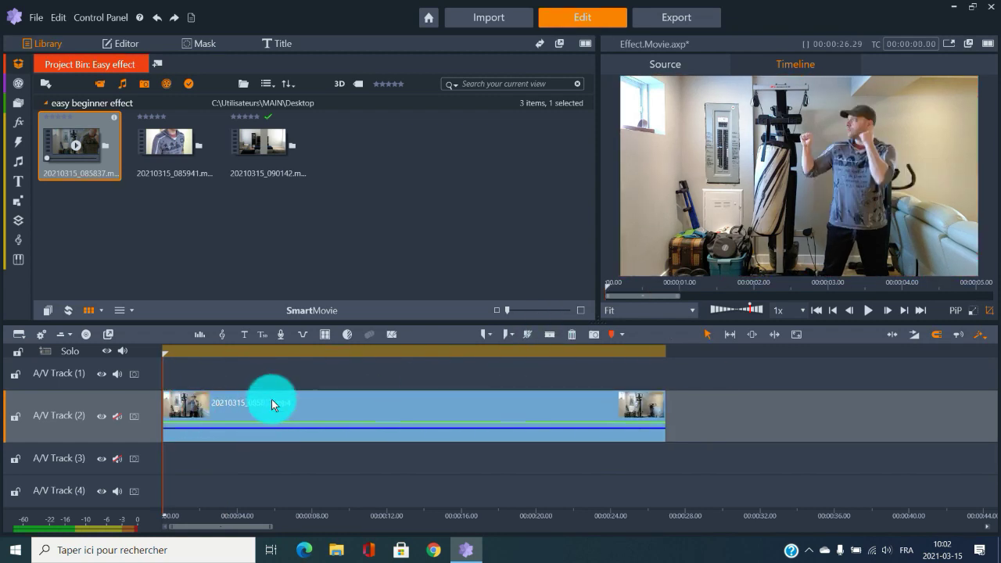
- Split the A/V Track (2) clip at 00:00:03.06 and 00:00:16.15, and delete the section between the two cuts
{"action": "left_click_drag", "start_coordinate": [165, 355], "coordinate": [213, 359]}
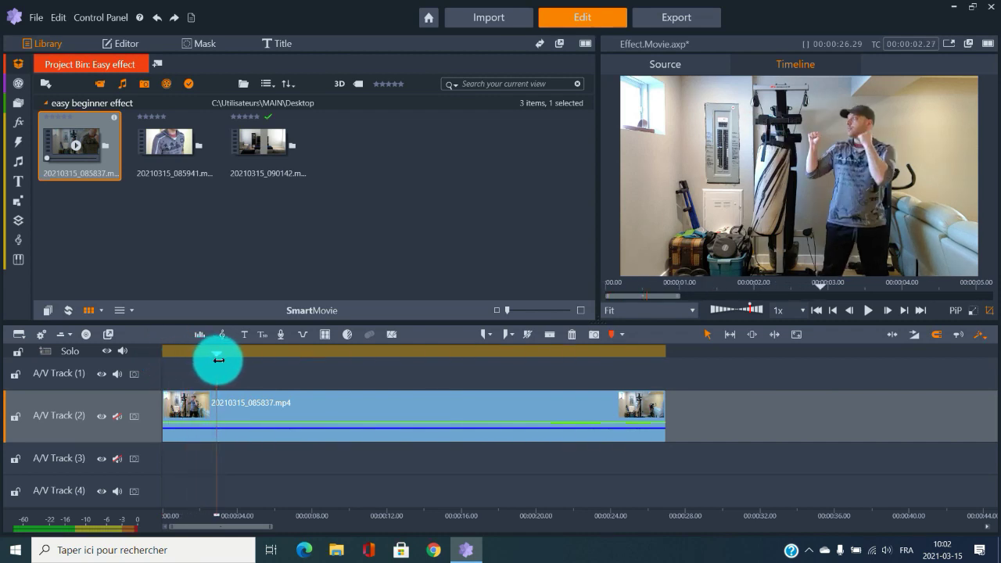
{"action": "left_click", "coordinate": [553, 336]}
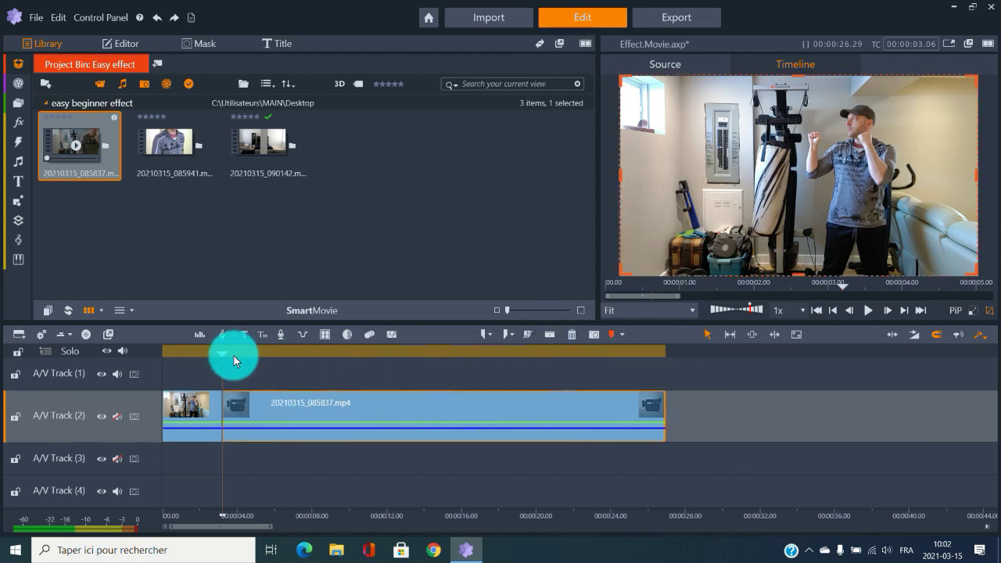
{"action": "left_click_drag", "start_coordinate": [227, 353], "coordinate": [271, 354]}
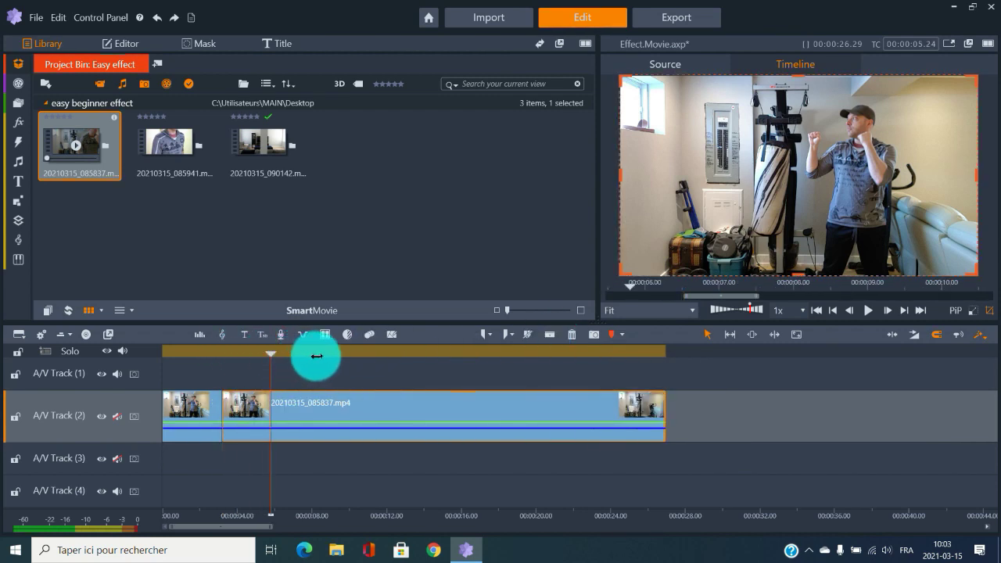
{"action": "left_click_drag", "start_coordinate": [350, 359], "coordinate": [485, 367]}
{"action": "left_click", "coordinate": [550, 336]}
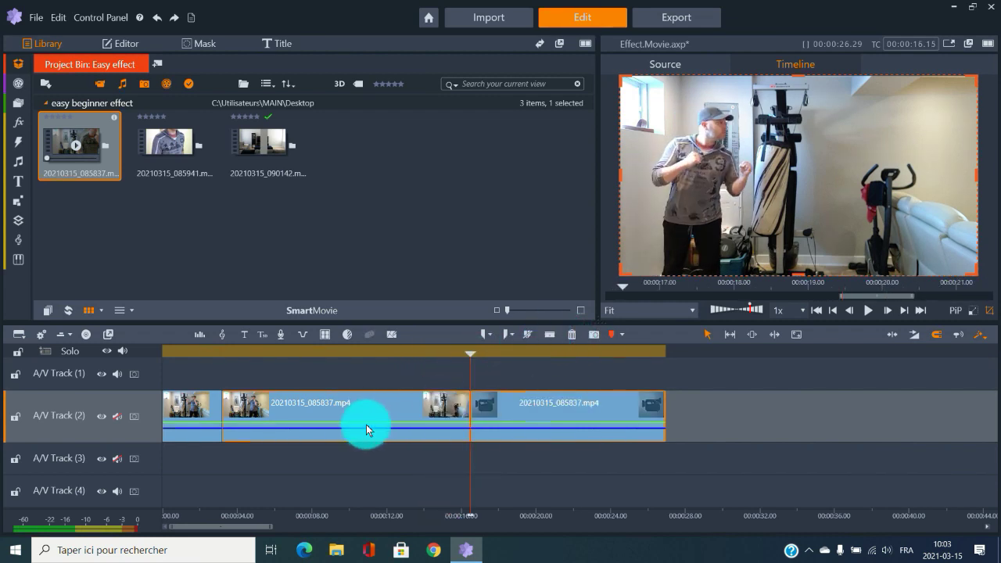
{"action": "left_click", "coordinate": [365, 412]}
{"action": "key", "text": "Delete"}
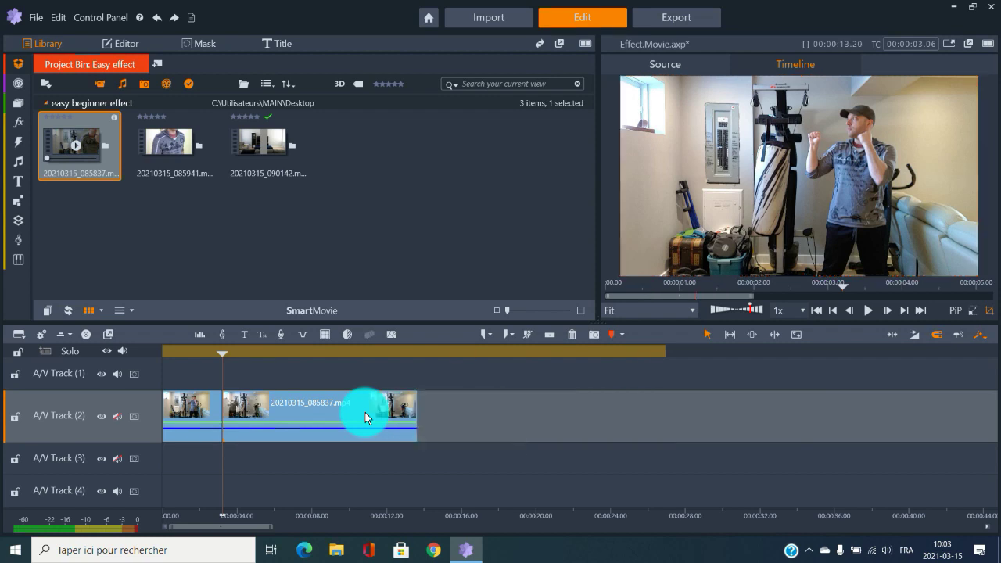
- Move the second A/V Track (2) clip to start at 00:00:09.10, split it at 00:00:12.04 and delete the part after the cut
{"action": "left_click_drag", "start_coordinate": [365, 412], "coordinate": [483, 408]}
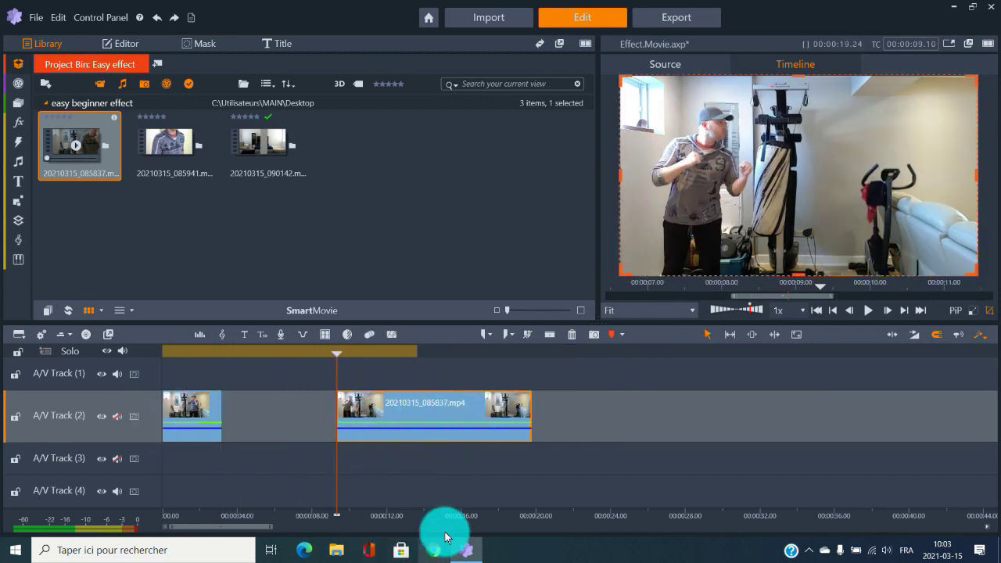
{"action": "left_click_drag", "start_coordinate": [483, 512], "coordinate": [615, 509]}
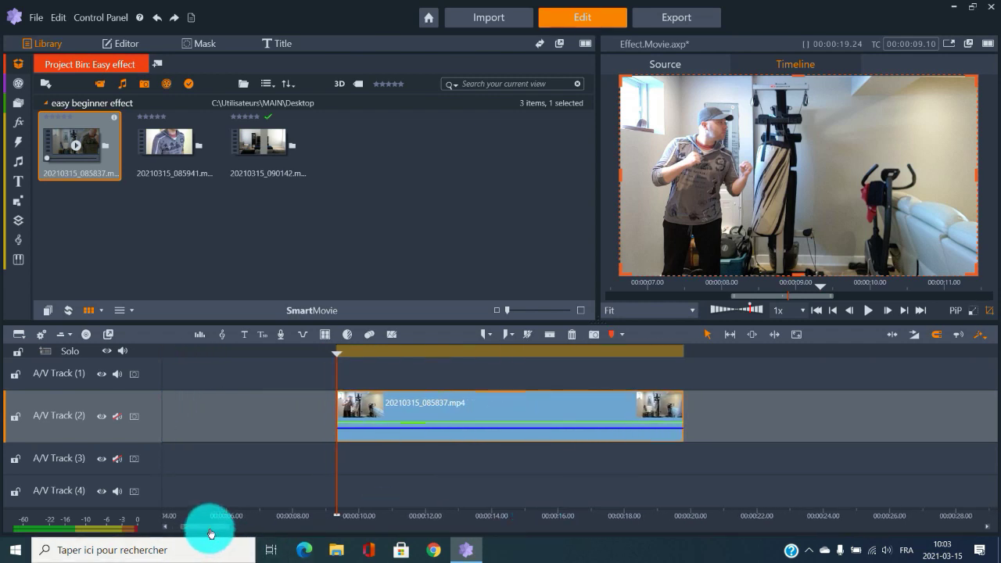
{"action": "left_click_drag", "start_coordinate": [208, 527], "coordinate": [195, 527]}
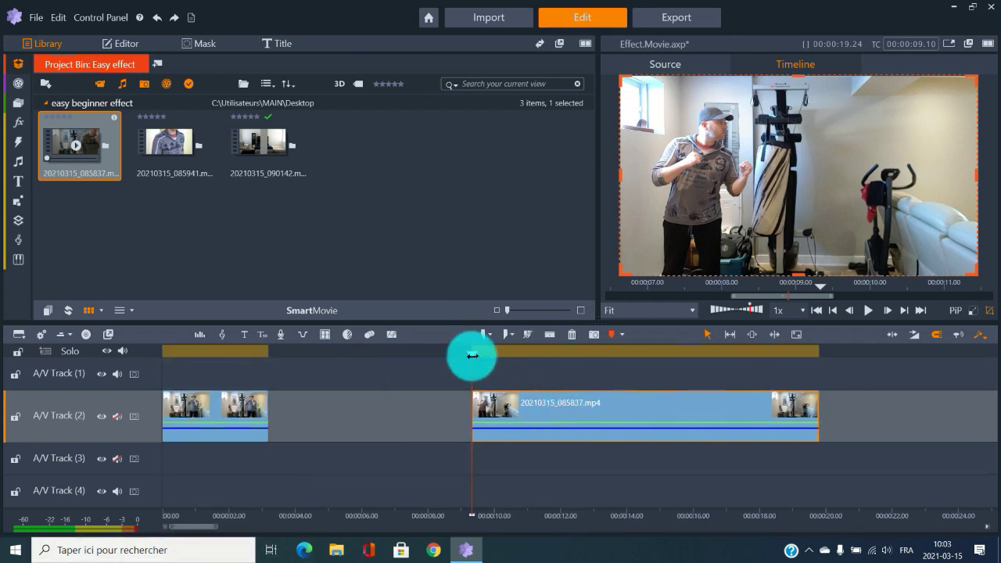
{"action": "left_click_drag", "start_coordinate": [471, 352], "coordinate": [555, 362]}
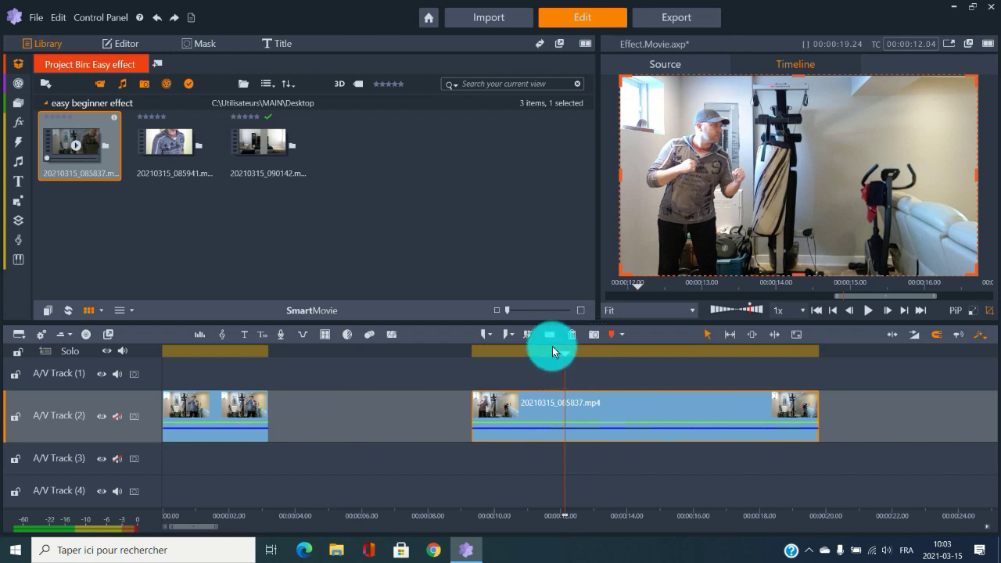
{"action": "left_click", "coordinate": [550, 334]}
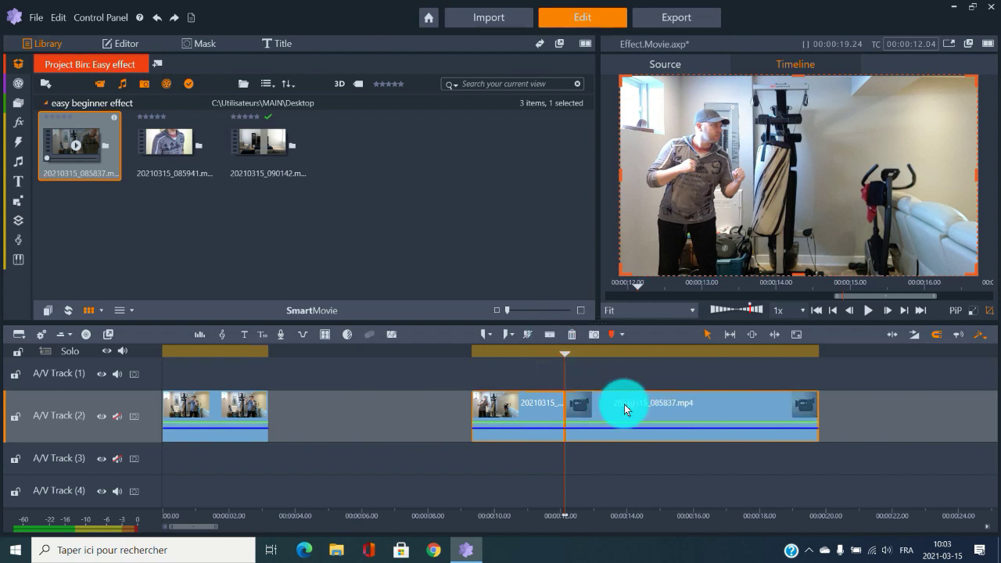
{"action": "left_click", "coordinate": [624, 407]}
{"action": "key", "text": "Delete"}
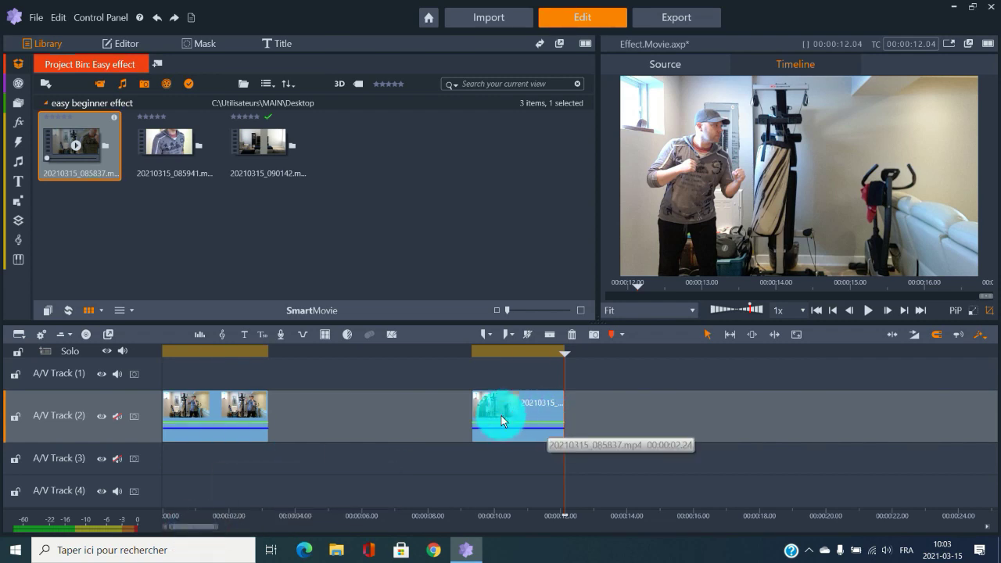
- Move the second trimmed clip down to A/V Track (3), starting at 00:00:05.16
{"action": "left_click_drag", "start_coordinate": [501, 415], "coordinate": [374, 457]}
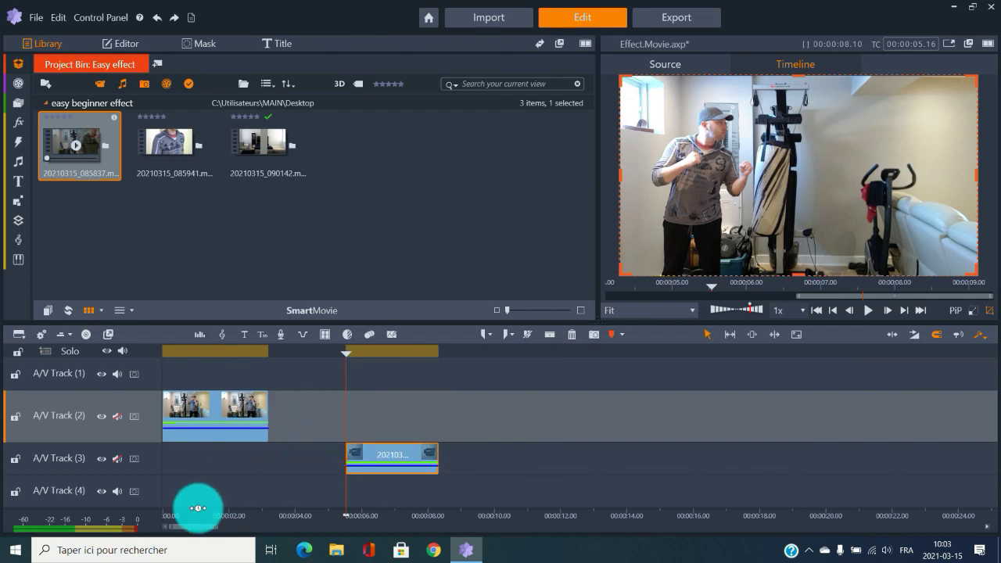
{"action": "left_click_drag", "start_coordinate": [197, 508], "coordinate": [295, 511]}
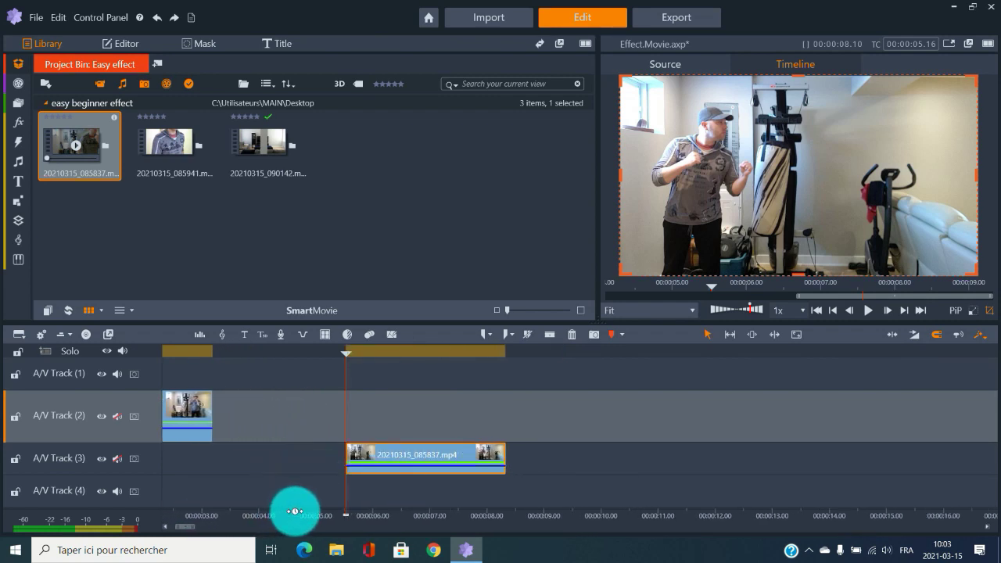
{"action": "left_click_drag", "start_coordinate": [185, 530], "coordinate": [167, 527]}
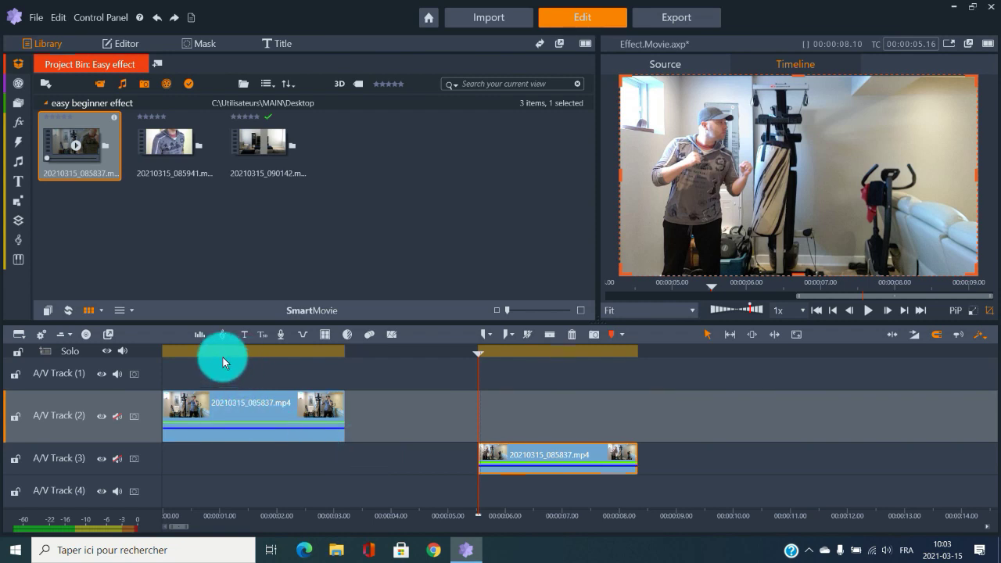
- Copy the punching clip with Copy All and paste the duplicate on A/V Track (2) at 00:00:03.11
{"action": "left_click_drag", "start_coordinate": [223, 361], "coordinate": [240, 351]}
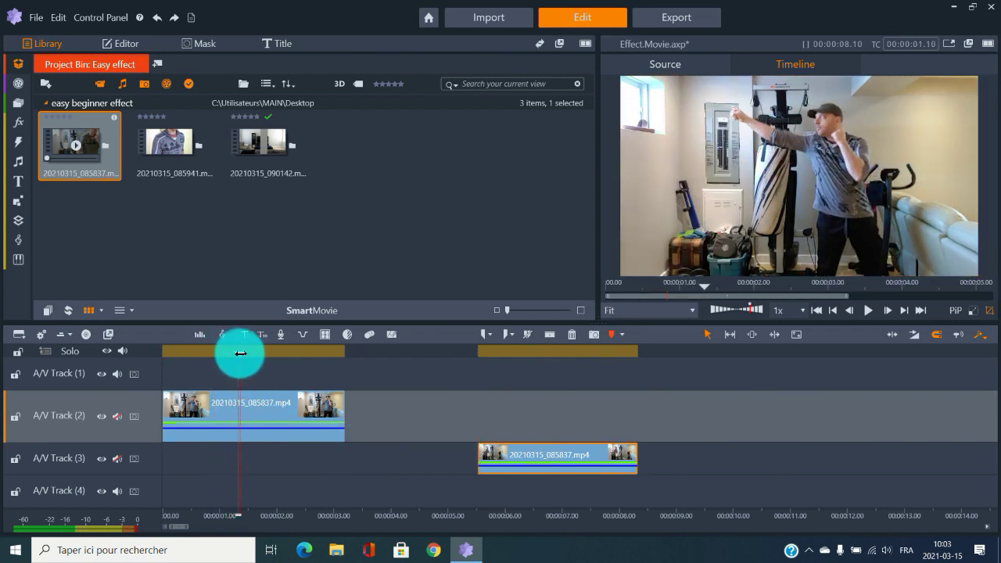
{"action": "right_click", "coordinate": [271, 403]}
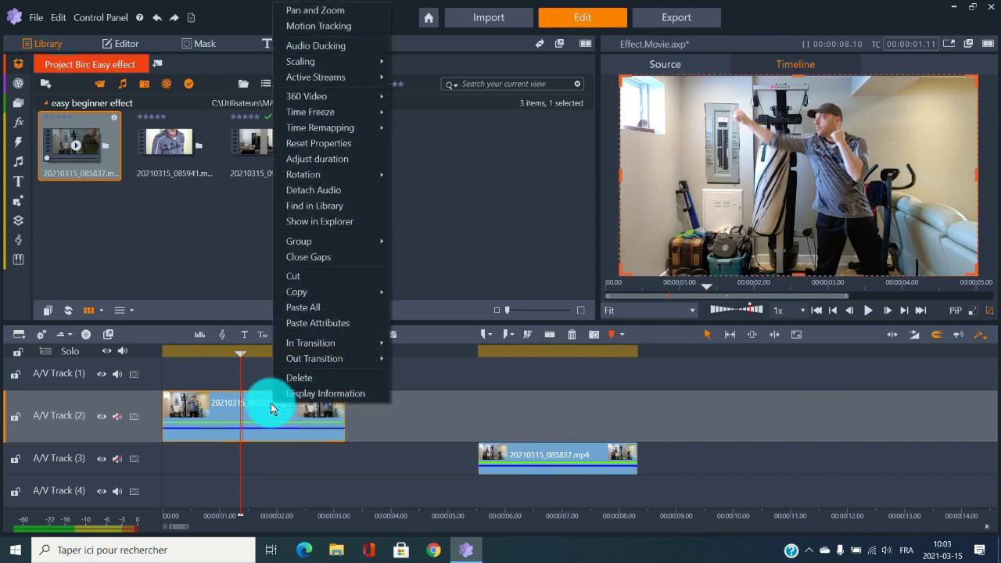
{"action": "mouse_move", "coordinate": [344, 291]}
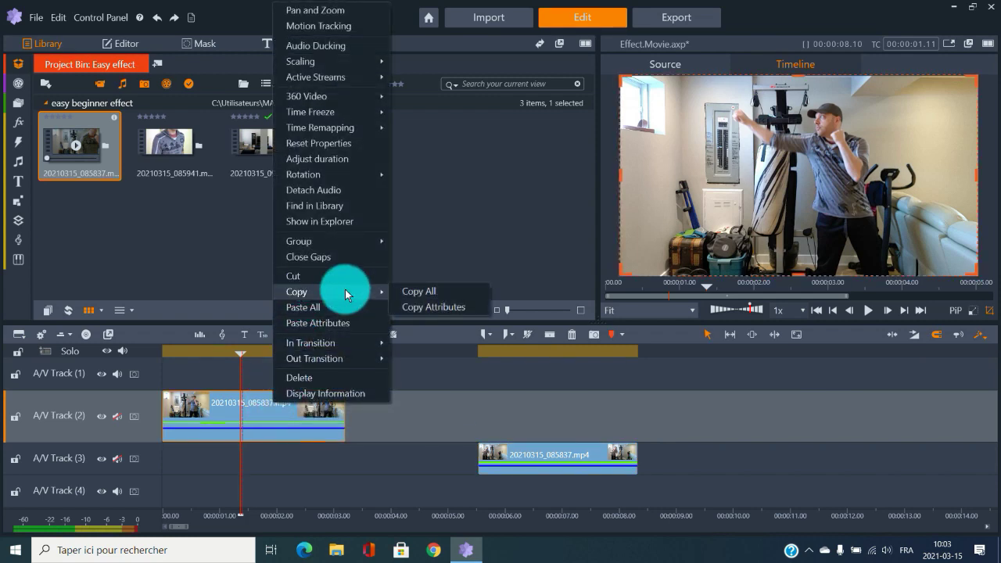
{"action": "left_click", "coordinate": [404, 291]}
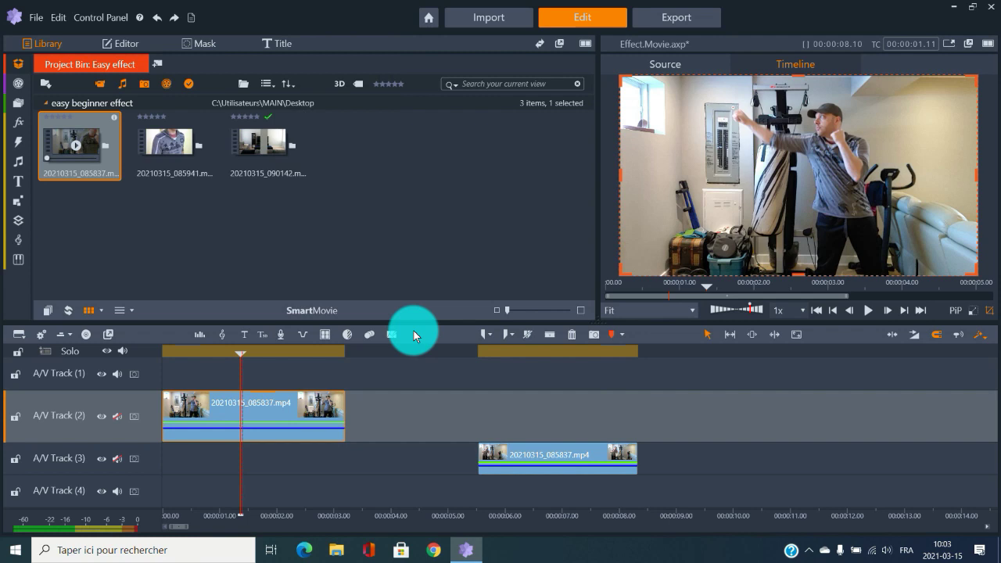
{"action": "left_click", "coordinate": [355, 355]}
{"action": "right_click", "coordinate": [399, 413]}
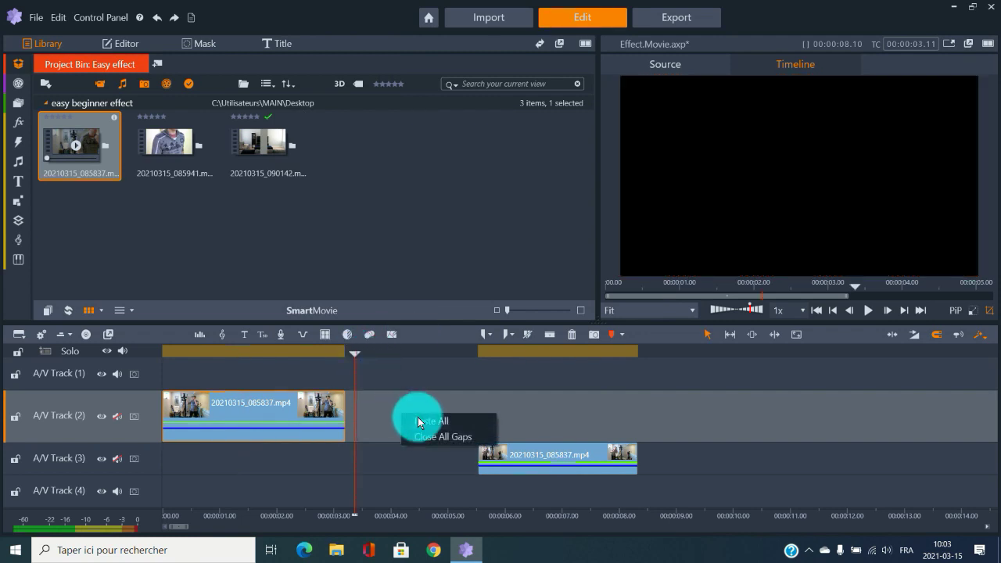
{"action": "left_click", "coordinate": [418, 421]}
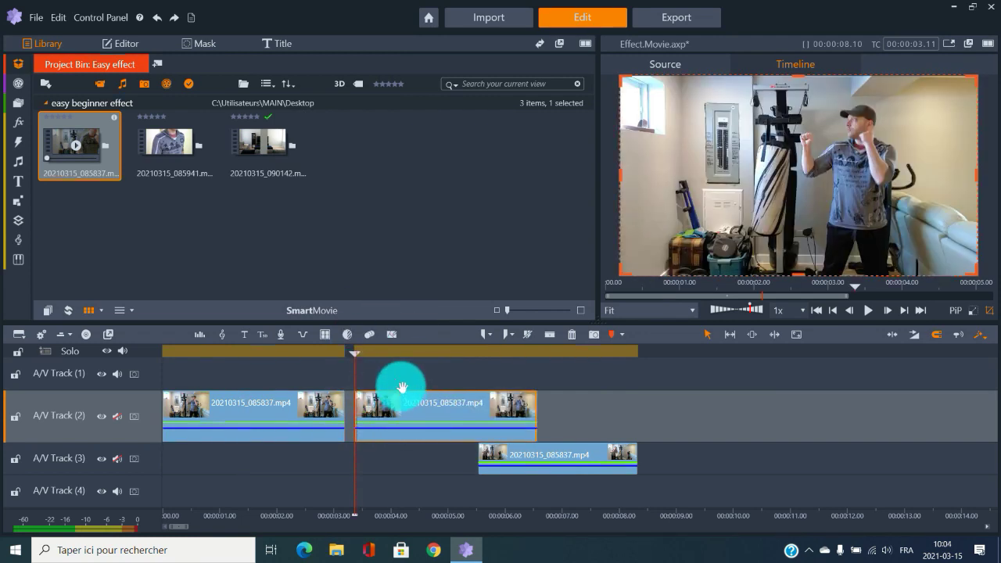
- Move the pasted duplicate to the start of A/V Track (1), above the original, and mute A/V Track (1)
{"action": "left_click_drag", "start_coordinate": [402, 387], "coordinate": [202, 375]}
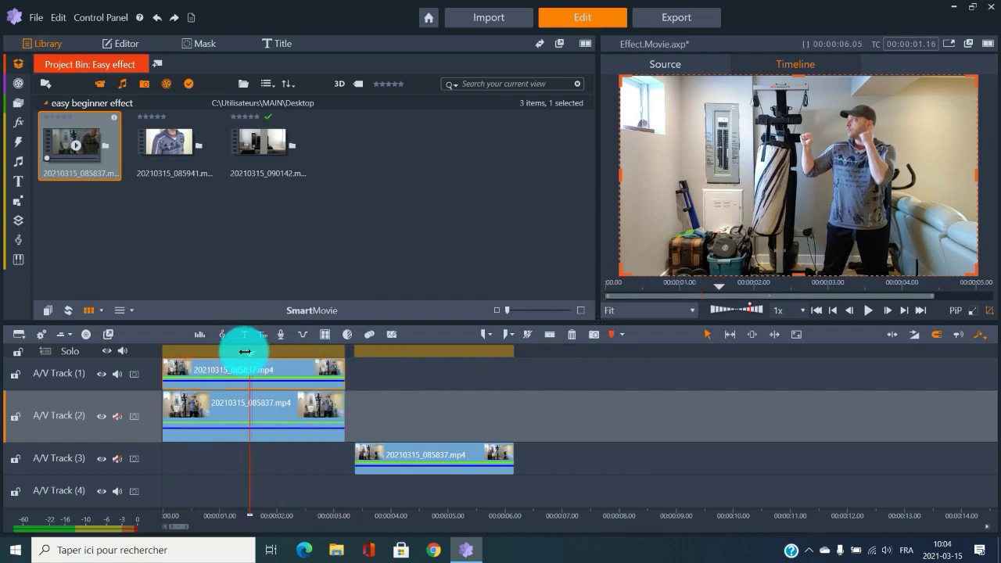
{"action": "left_click_drag", "start_coordinate": [245, 351], "coordinate": [237, 352]}
{"action": "left_click", "coordinate": [117, 373]}
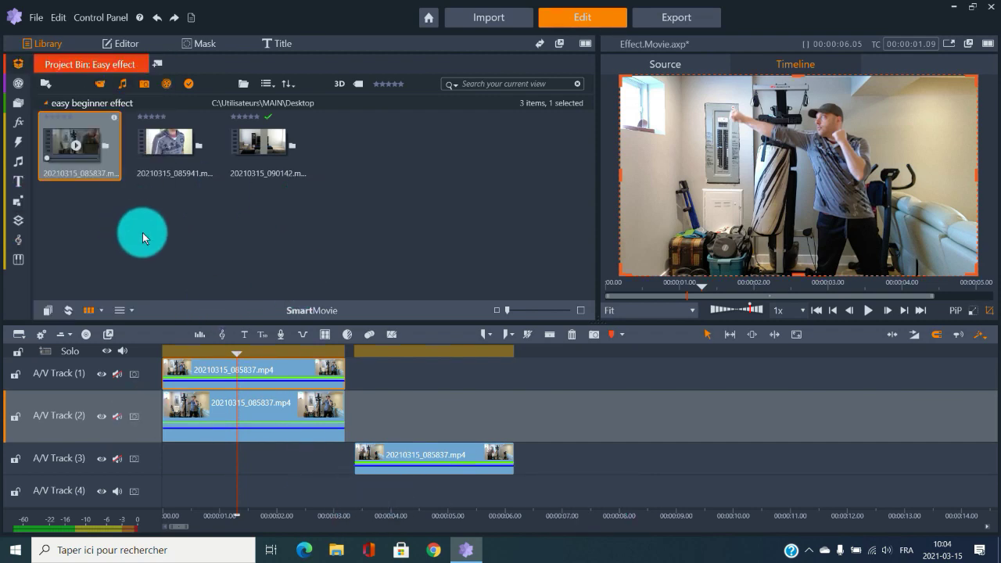
- Find the frame where the punching arm is extended and add a timeline marker there at 00:00:01.07
{"action": "mouse_move", "coordinate": [18, 163]}
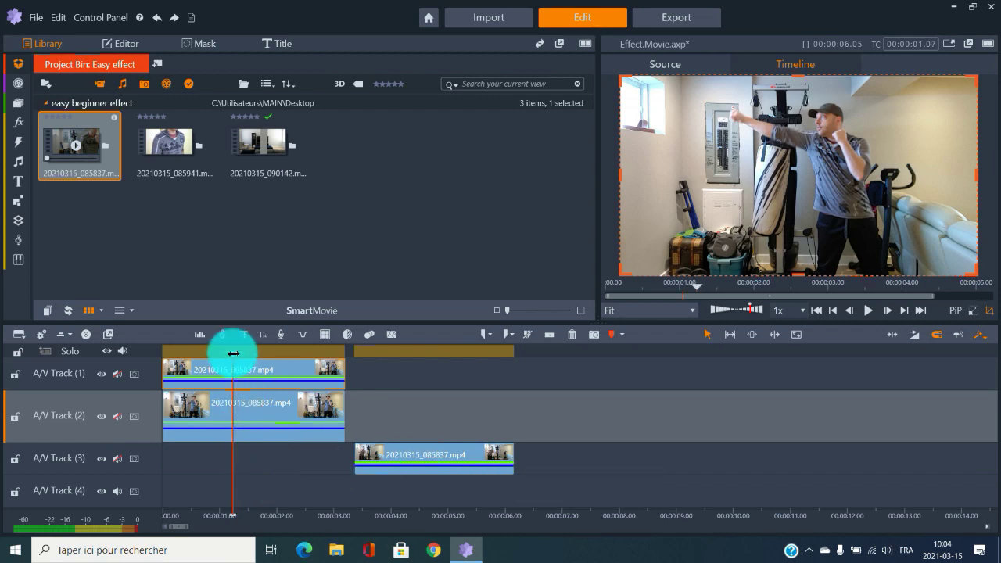
{"action": "left_click_drag", "start_coordinate": [233, 353], "coordinate": [226, 351]}
{"action": "left_click_drag", "start_coordinate": [317, 505], "coordinate": [375, 510]}
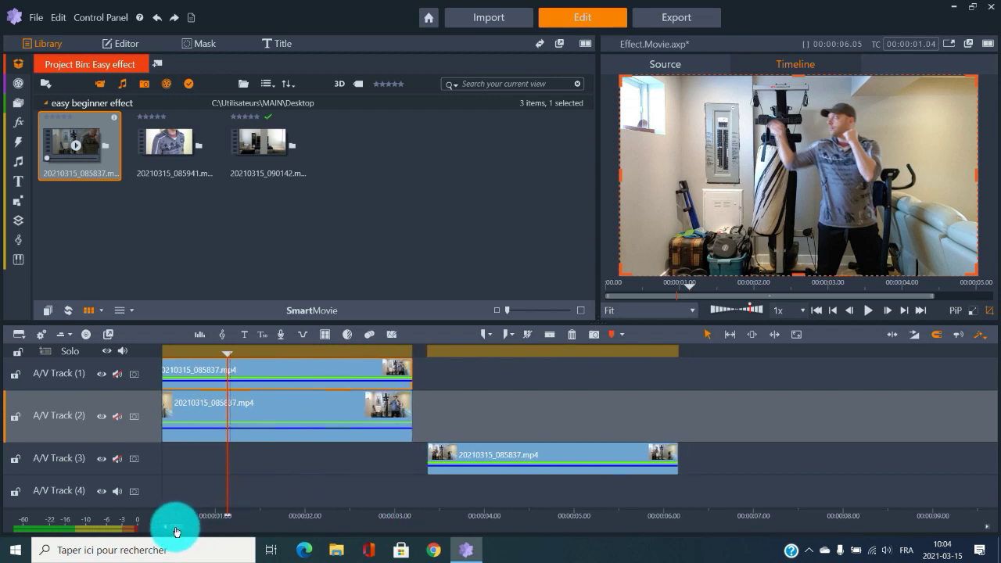
{"action": "left_click_drag", "start_coordinate": [176, 532], "coordinate": [167, 522]}
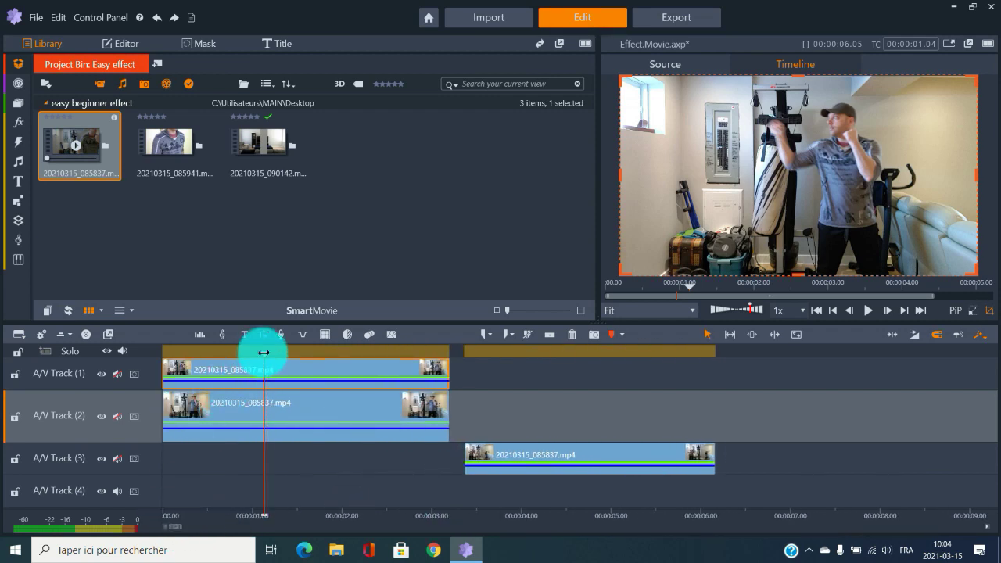
{"action": "left_click_drag", "start_coordinate": [270, 352], "coordinate": [273, 352]}
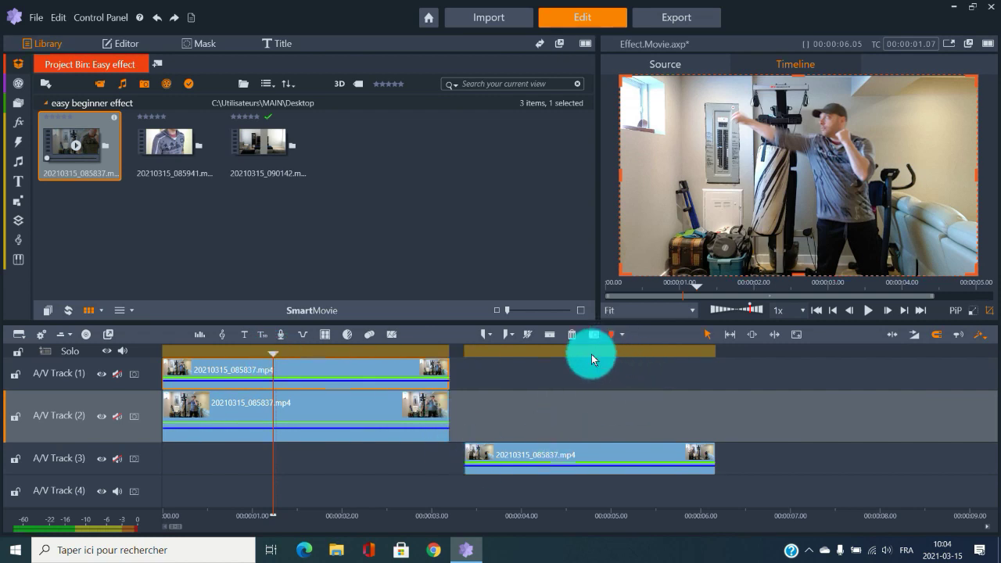
{"action": "left_click", "coordinate": [612, 334]}
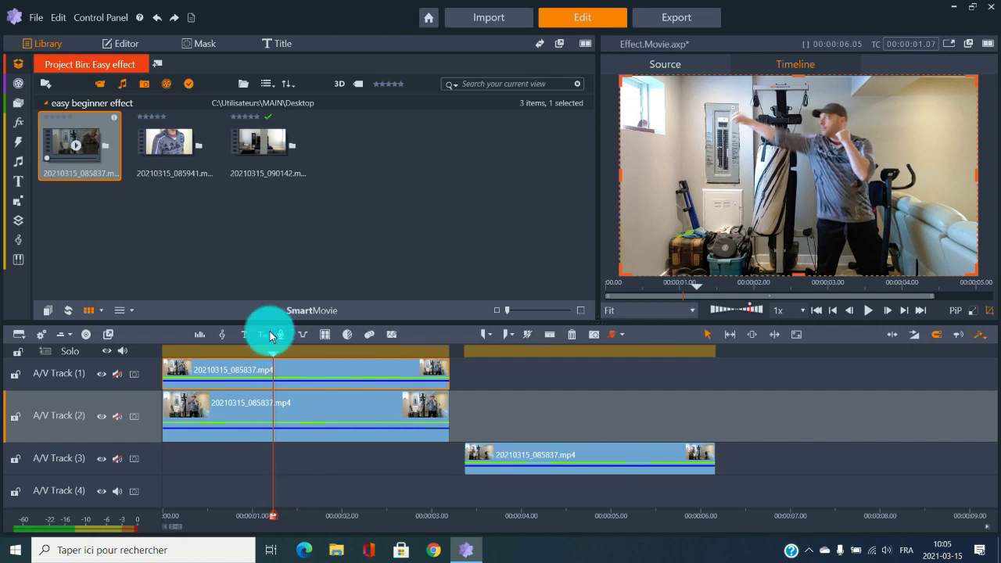
- Hide A/V Track (1) and A/V Track (2), and move the A/V Track (3) clip to the start of the timeline
{"action": "left_click_drag", "start_coordinate": [270, 351], "coordinate": [222, 353]}
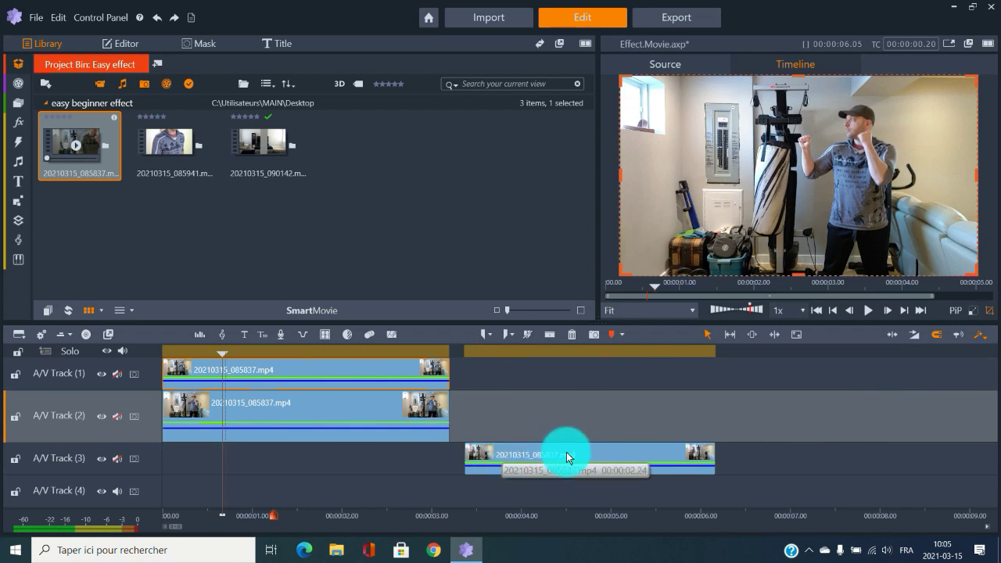
{"action": "left_click", "coordinate": [100, 376]}
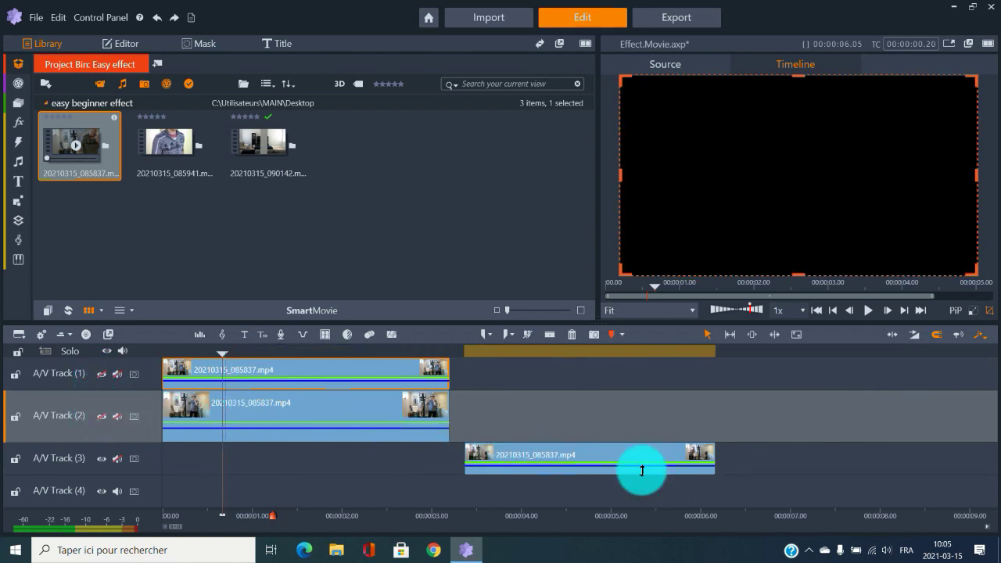
{"action": "left_click_drag", "start_coordinate": [576, 456], "coordinate": [313, 464]}
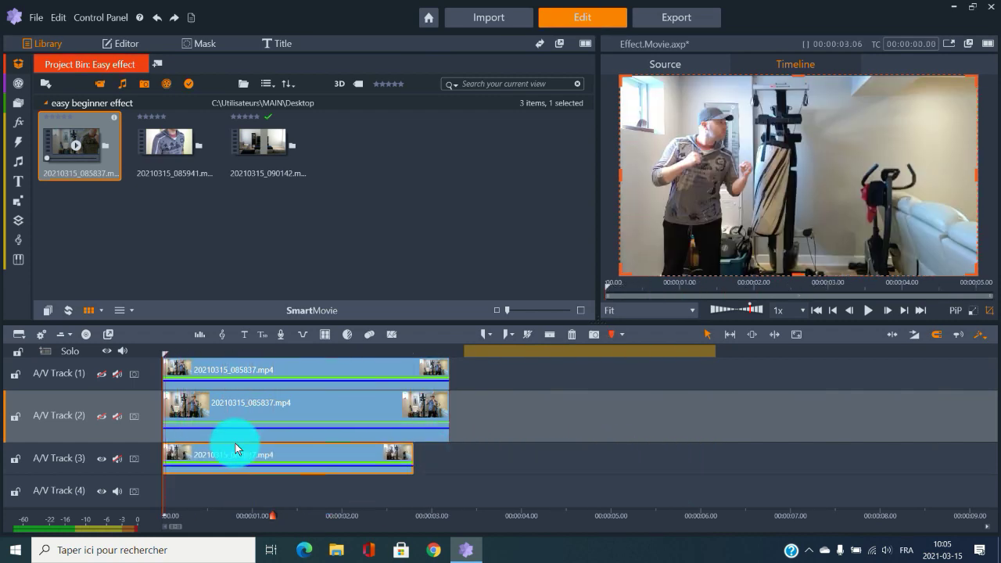
- Check the head reaction against the marker, trim two frames off the start of the A/V Track (3) clip and move it back to 00:00:00.00
{"action": "left_click_drag", "start_coordinate": [258, 351], "coordinate": [280, 362]}
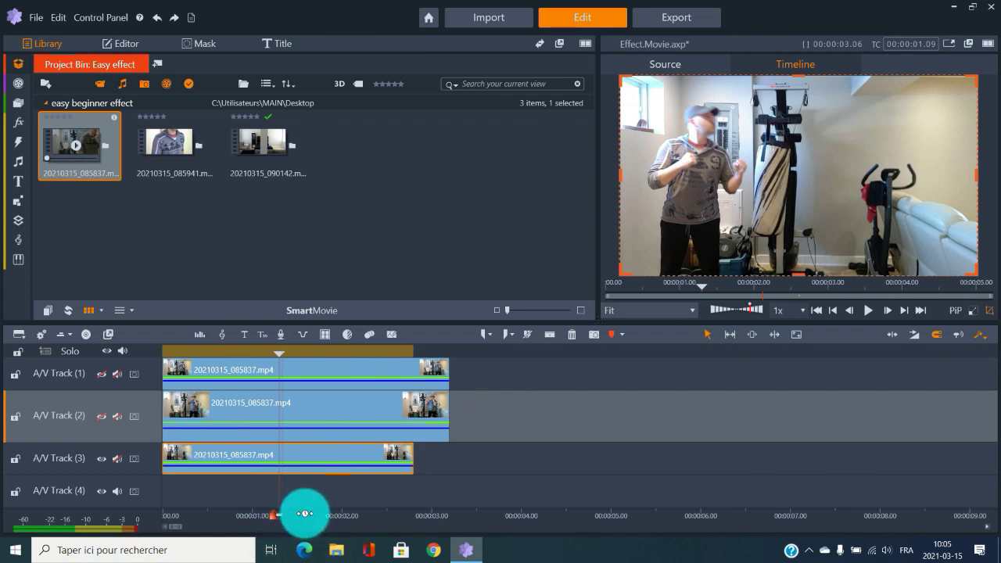
{"action": "left_click_drag", "start_coordinate": [306, 512], "coordinate": [335, 513]}
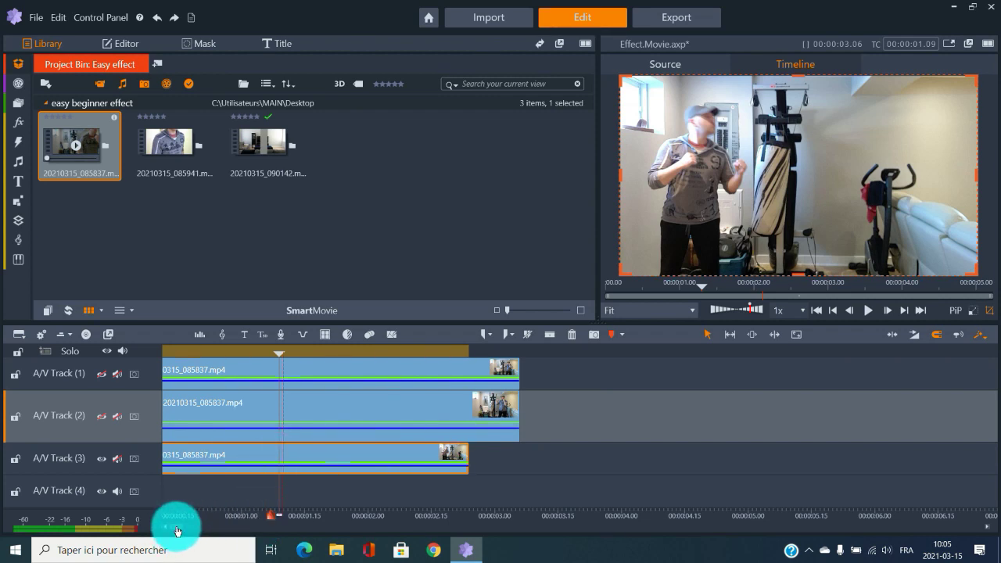
{"action": "left_click_drag", "start_coordinate": [178, 531], "coordinate": [167, 531]}
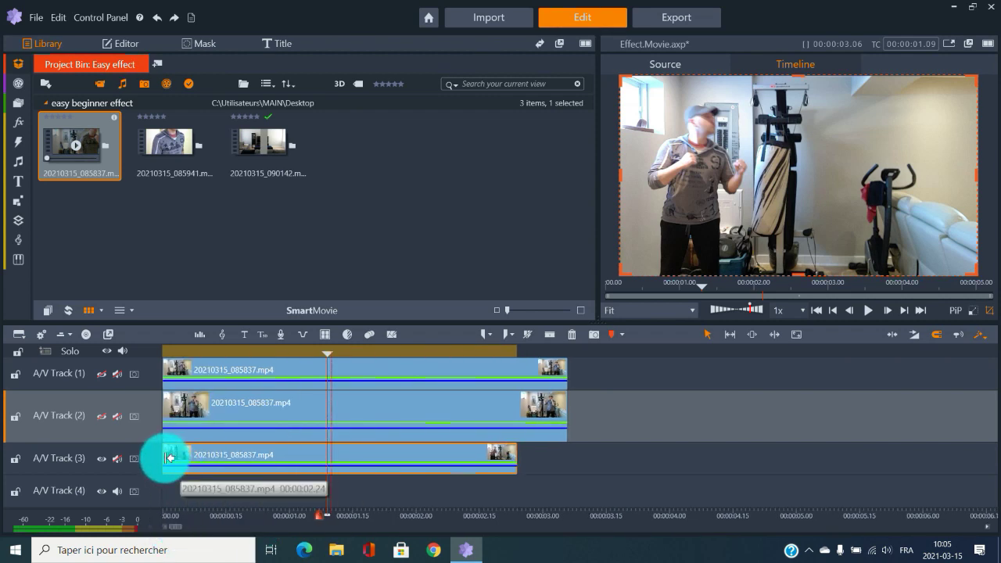
{"action": "left_click_drag", "start_coordinate": [169, 457], "coordinate": [173, 458]}
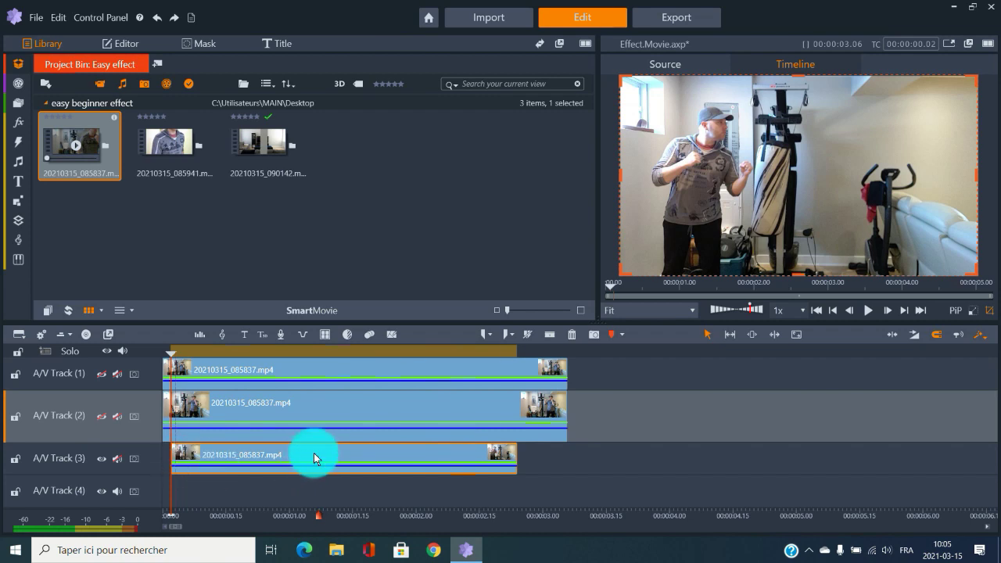
{"action": "left_click_drag", "start_coordinate": [317, 456], "coordinate": [307, 456]}
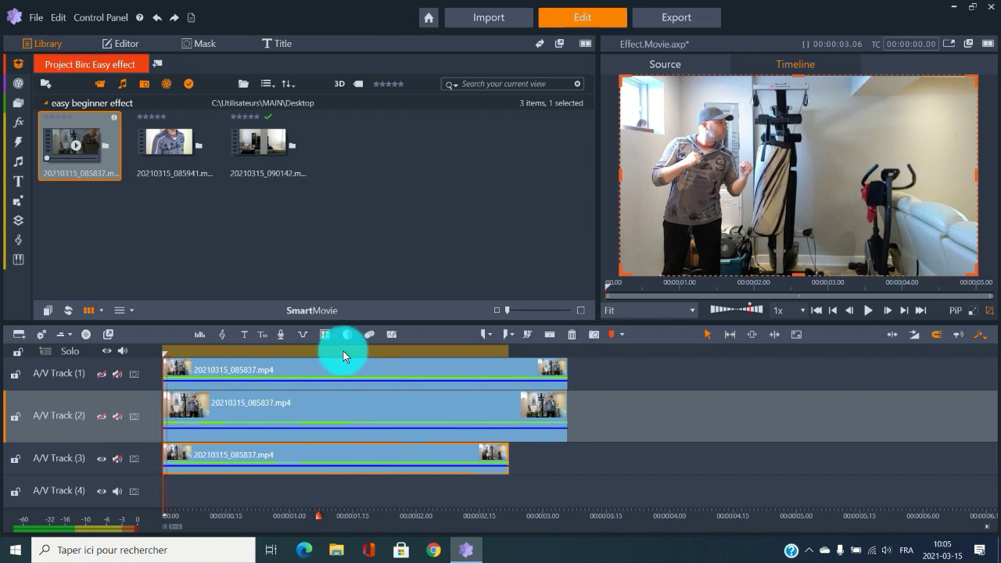
- Extend the end of the A/V Track (3) clip to match the clips above, and crop the A/V Track (2) clip's left side up to the punching bag
{"action": "left_click_drag", "start_coordinate": [343, 351], "coordinate": [319, 368]}
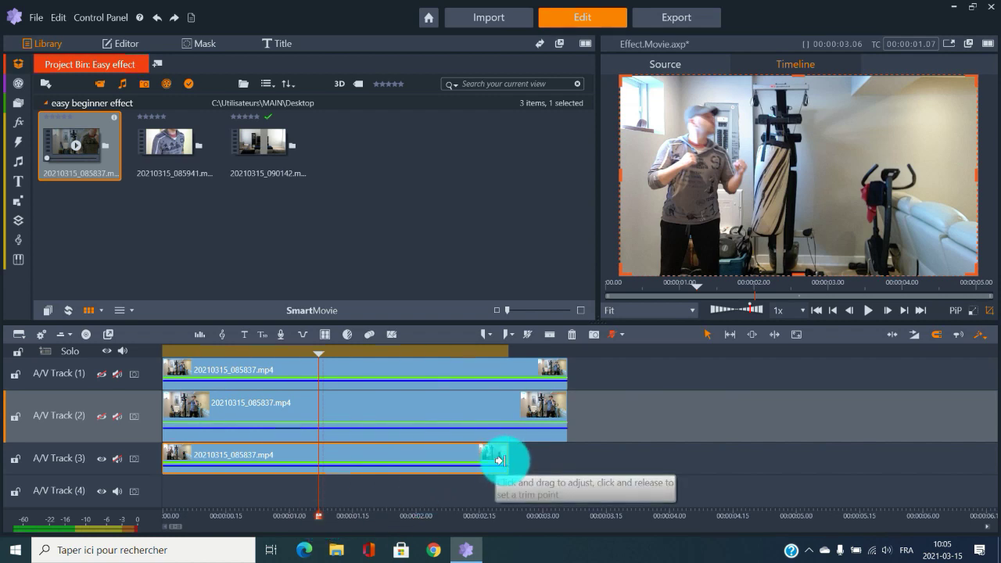
{"action": "left_click_drag", "start_coordinate": [499, 460], "coordinate": [568, 454]}
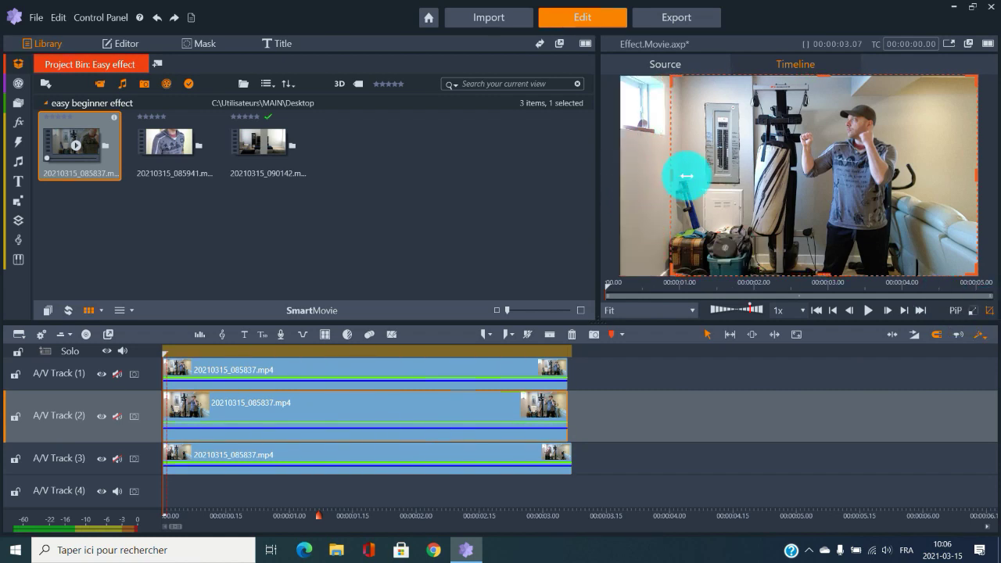
{"action": "left_click_drag", "start_coordinate": [687, 176], "coordinate": [738, 174]}
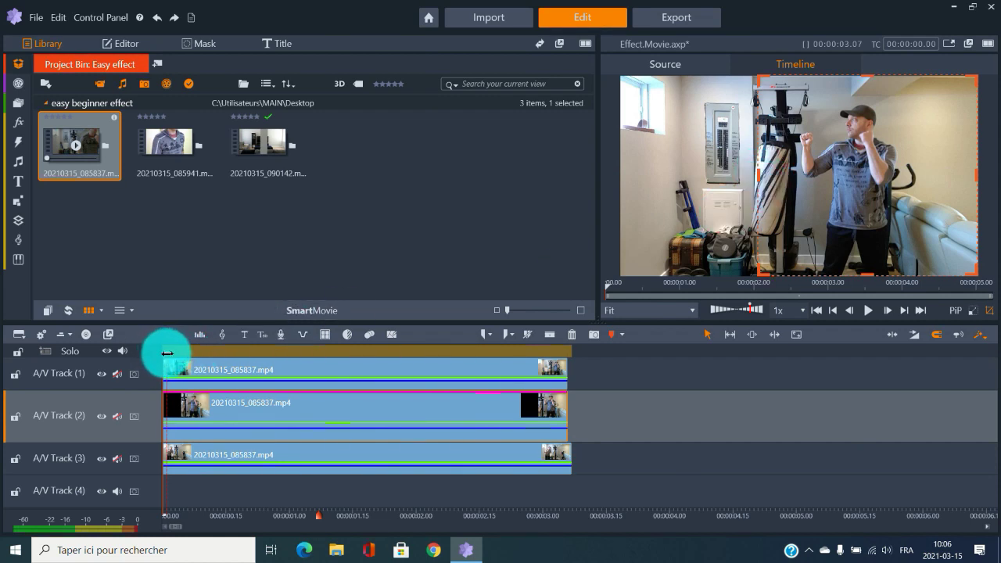
- Compare the punching arm at the 00:00:01.07 marker with A/V Track (1) hidden and shown, leaving the track shown
{"action": "left_click_drag", "start_coordinate": [166, 353], "coordinate": [320, 353]}
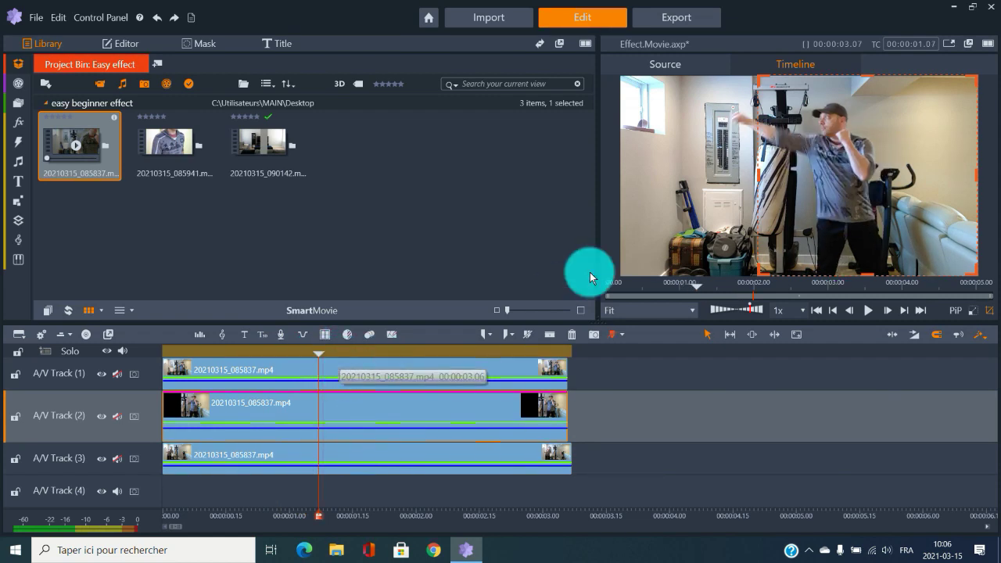
{"action": "left_click", "coordinate": [100, 375]}
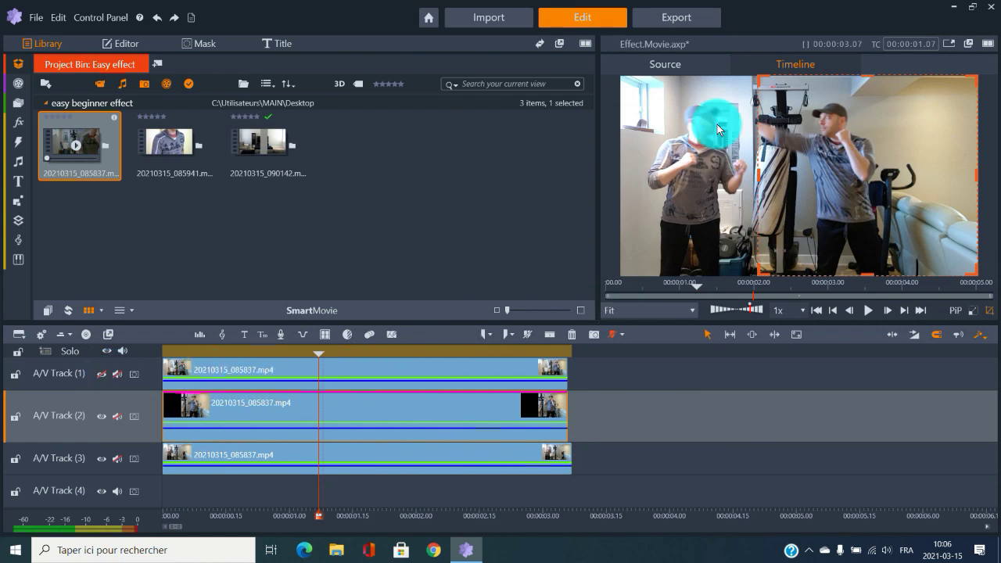
{"action": "left_click", "coordinate": [100, 375]}
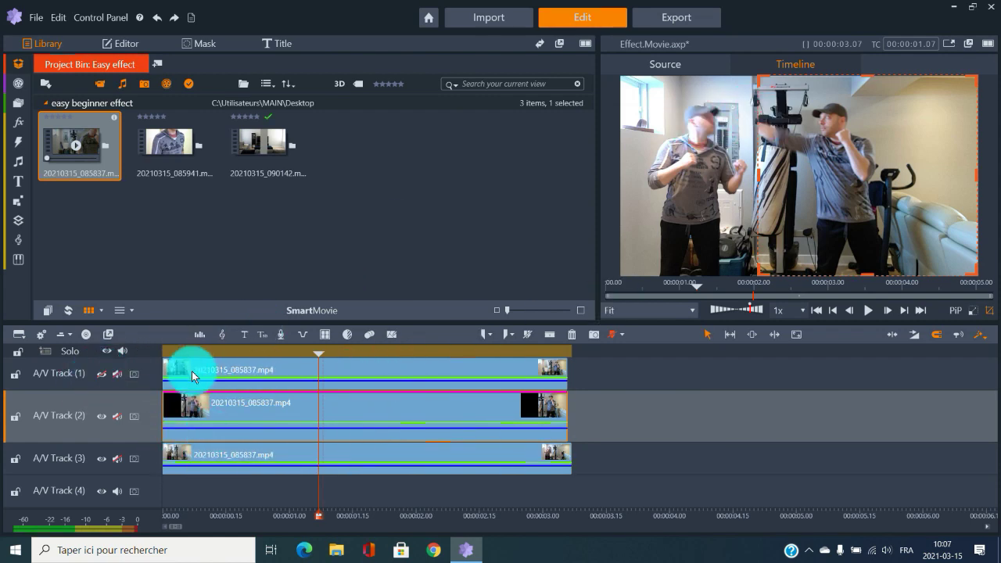
{"action": "left_click", "coordinate": [99, 378]}
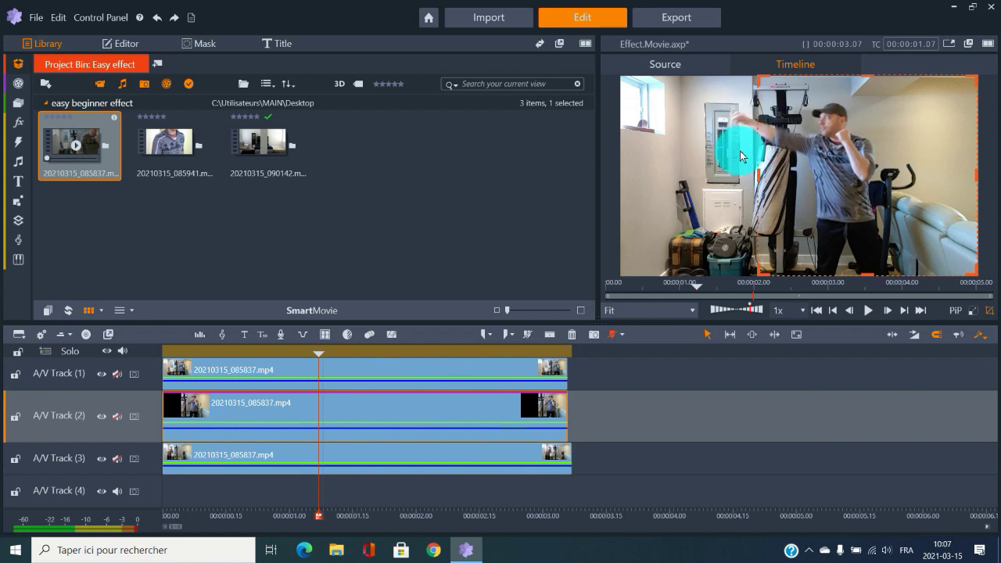
- Create a mask on the A/V Track (1) clip and add a shape group to it
{"action": "left_click", "coordinate": [360, 372]}
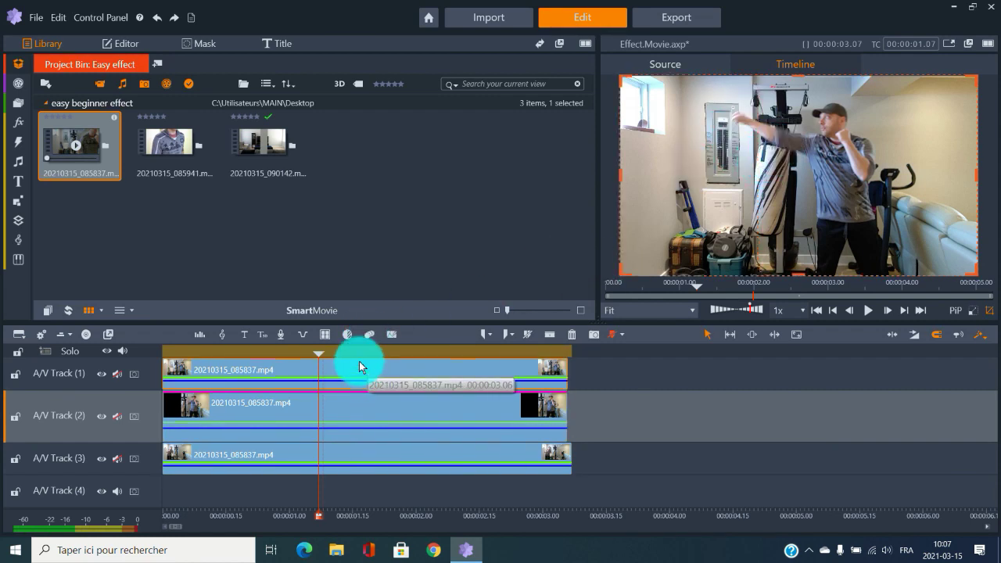
{"action": "left_click", "coordinate": [202, 45]}
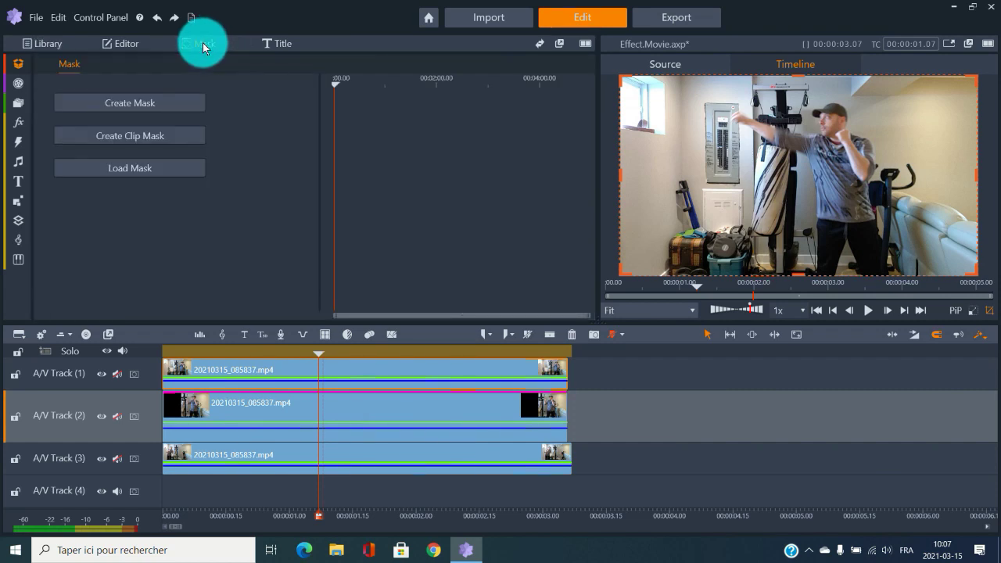
{"action": "left_click", "coordinate": [168, 103]}
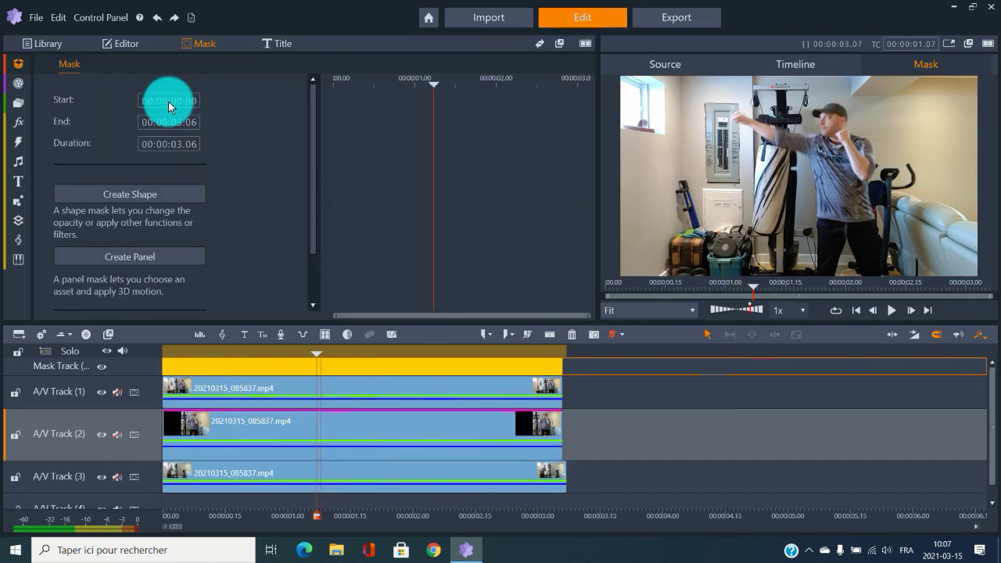
{"action": "left_click", "coordinate": [143, 195]}
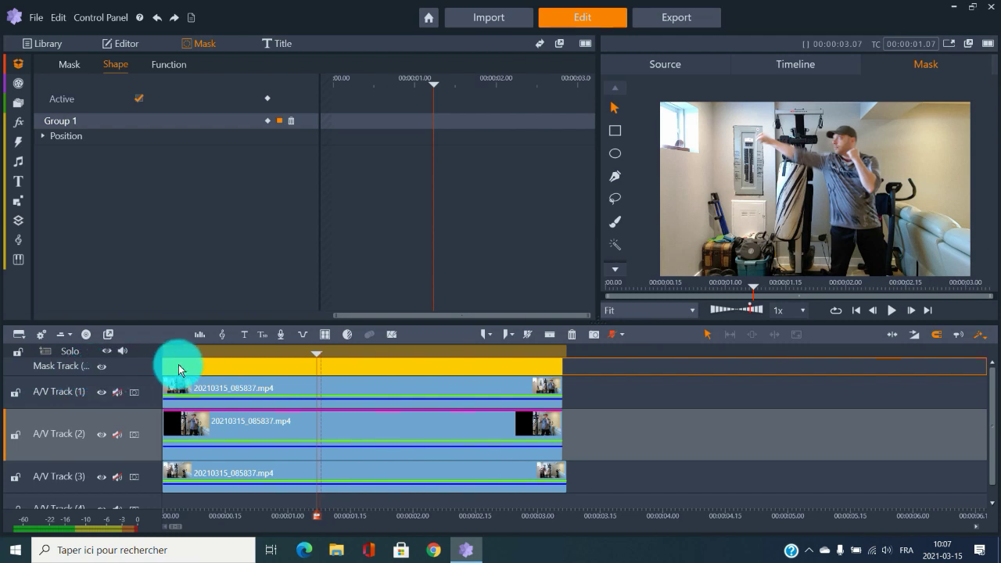
{"action": "left_click_drag", "start_coordinate": [172, 366], "coordinate": [550, 356]}
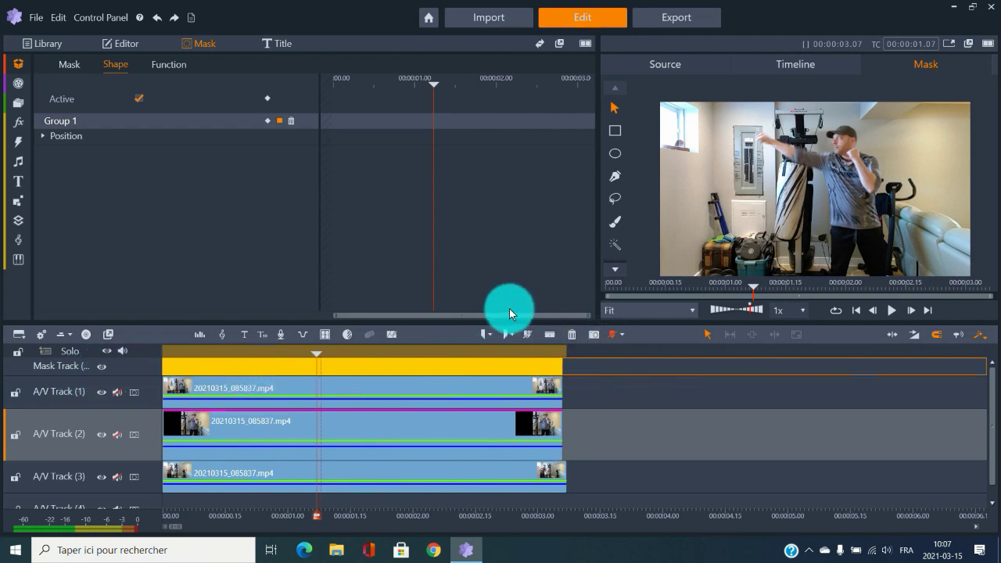
- Undock the mask preview, trace the extended fist and forearm as a closed shape with the Pen tool, and dock the preview again
{"action": "left_click", "coordinate": [968, 48]}
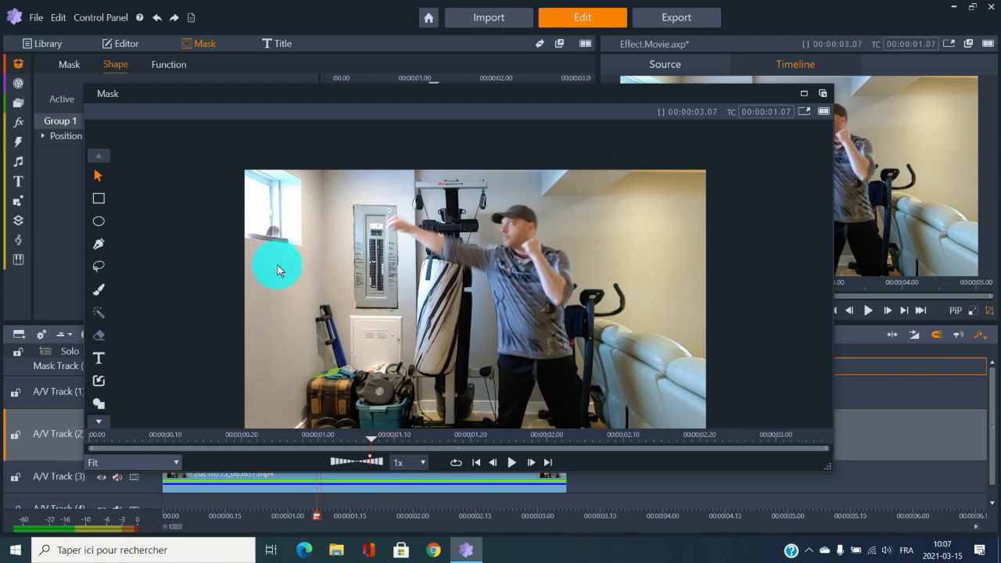
{"action": "left_click", "coordinate": [97, 244]}
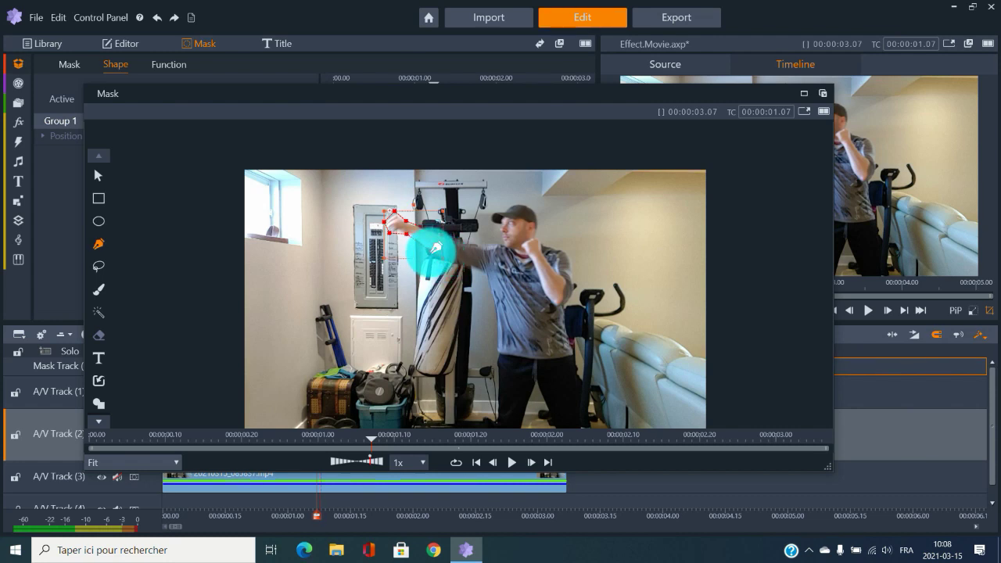
{"action": "double_click", "coordinate": [431, 250]}
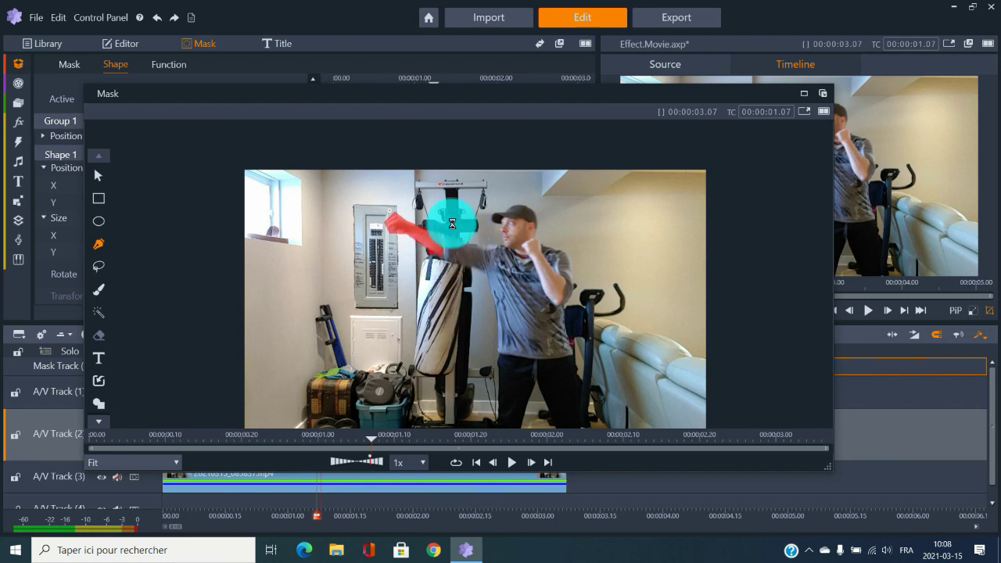
{"action": "left_click", "coordinate": [391, 211]}
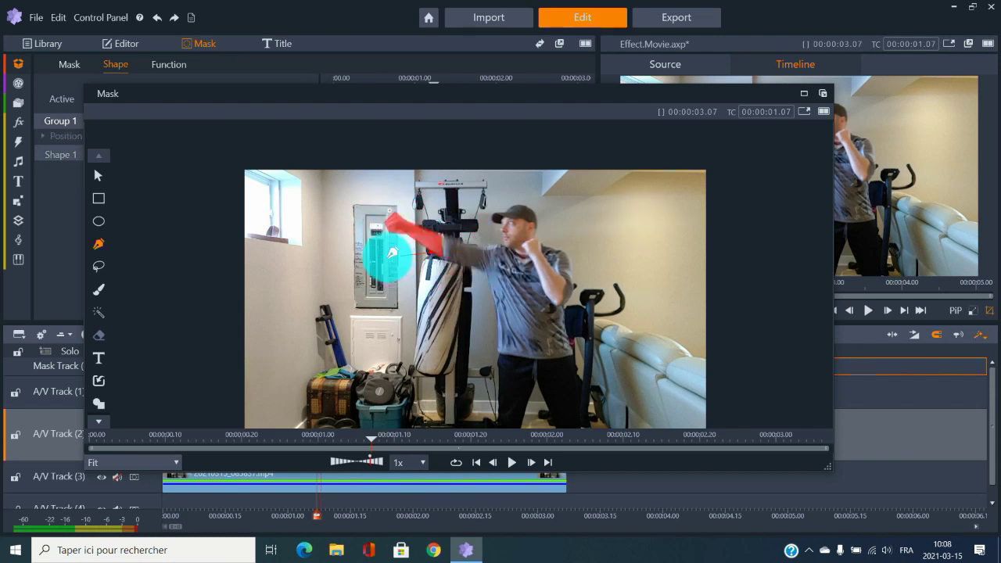
{"action": "left_click", "coordinate": [824, 95]}
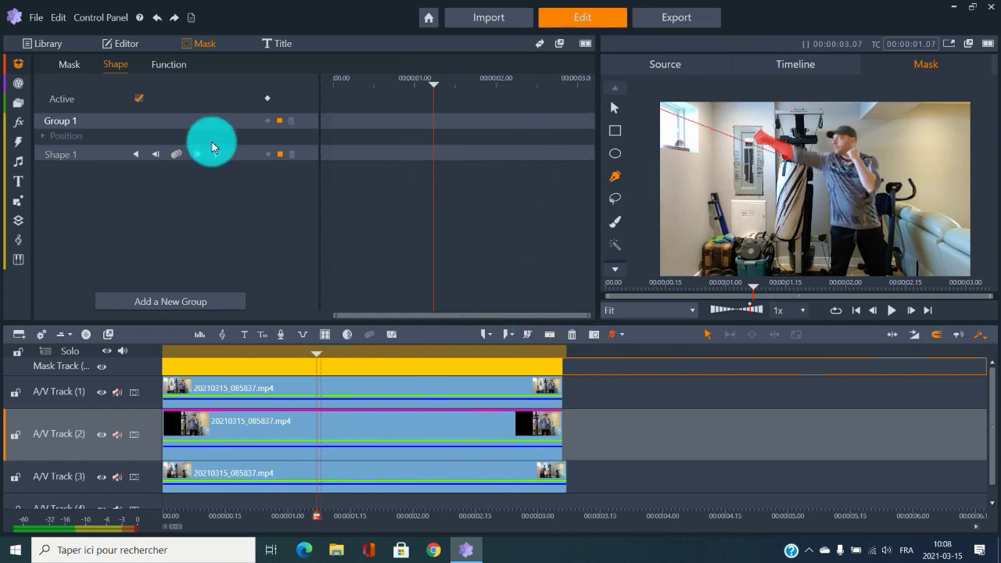
- Set the mask's matte function to Opacity and enable keyframing for its opacity at 00:00:01.07
{"action": "left_click", "coordinate": [169, 65]}
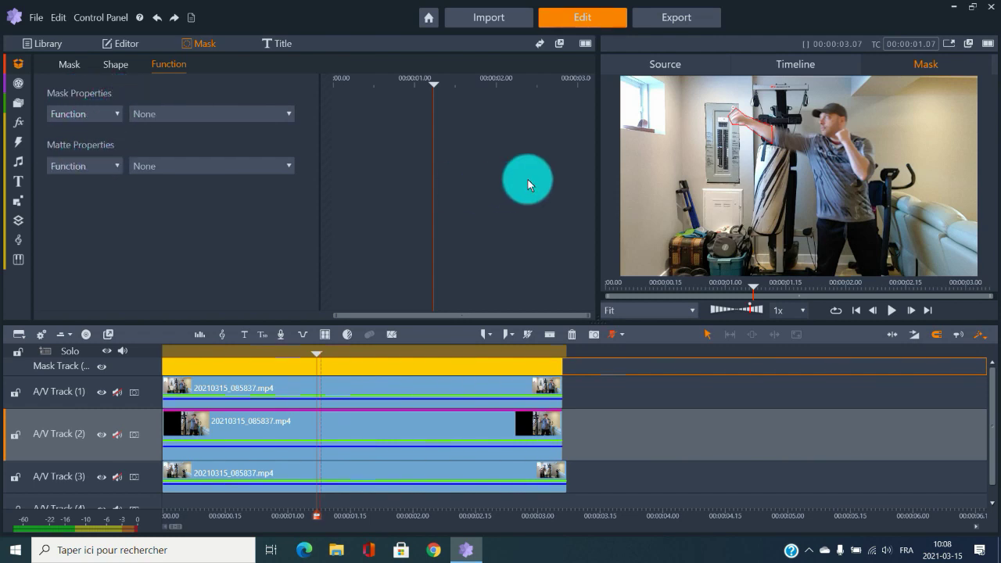
{"action": "mouse_move", "coordinate": [740, 136]}
{"action": "left_mouse_down"}
{"action": "mouse_move", "coordinate": [761, 139]}
{"action": "mouse_move", "coordinate": [733, 107]}
{"action": "mouse_move", "coordinate": [753, 121]}
{"action": "left_mouse_up"}
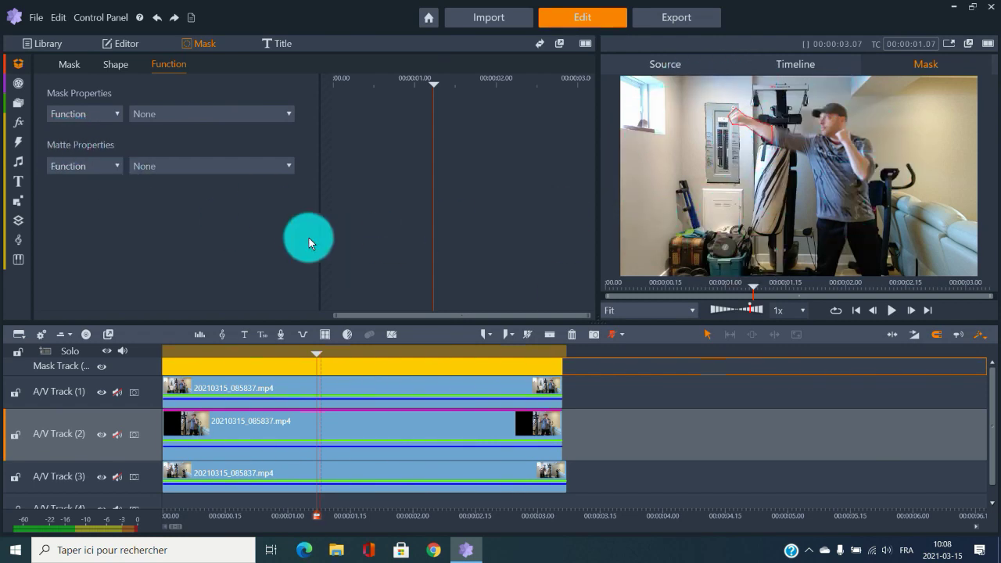
{"action": "left_click", "coordinate": [172, 163]}
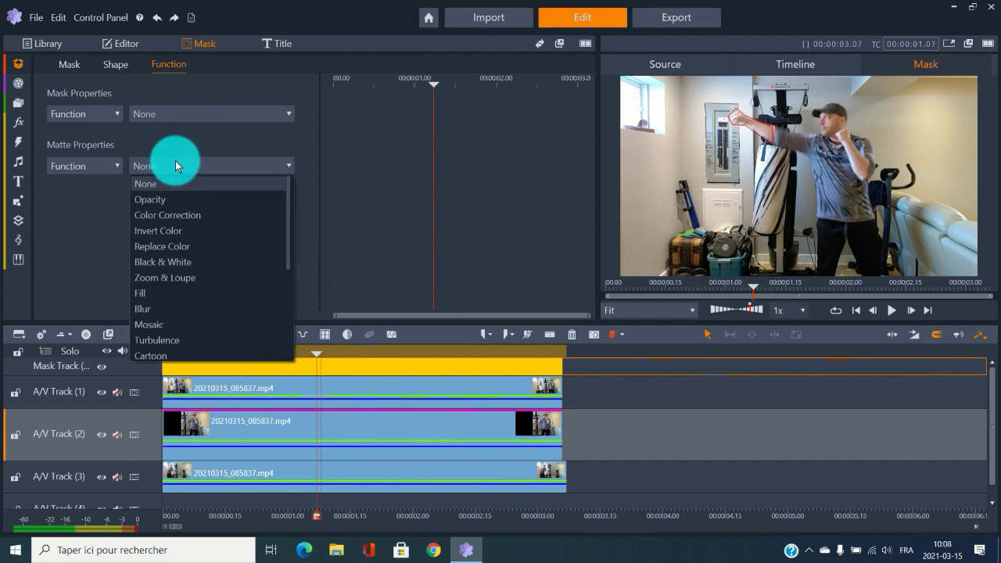
{"action": "left_click", "coordinate": [166, 199]}
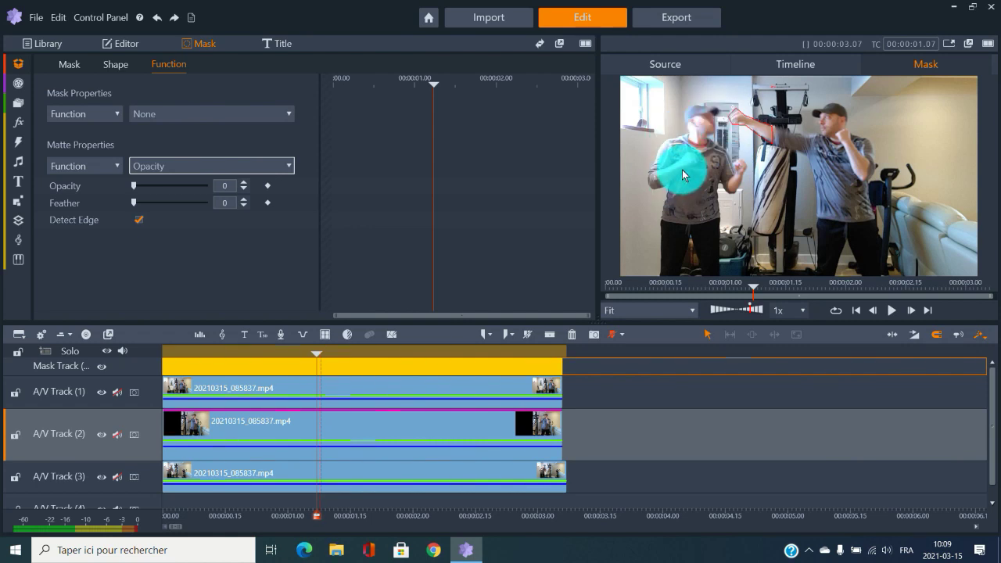
{"action": "left_click", "coordinate": [267, 186]}
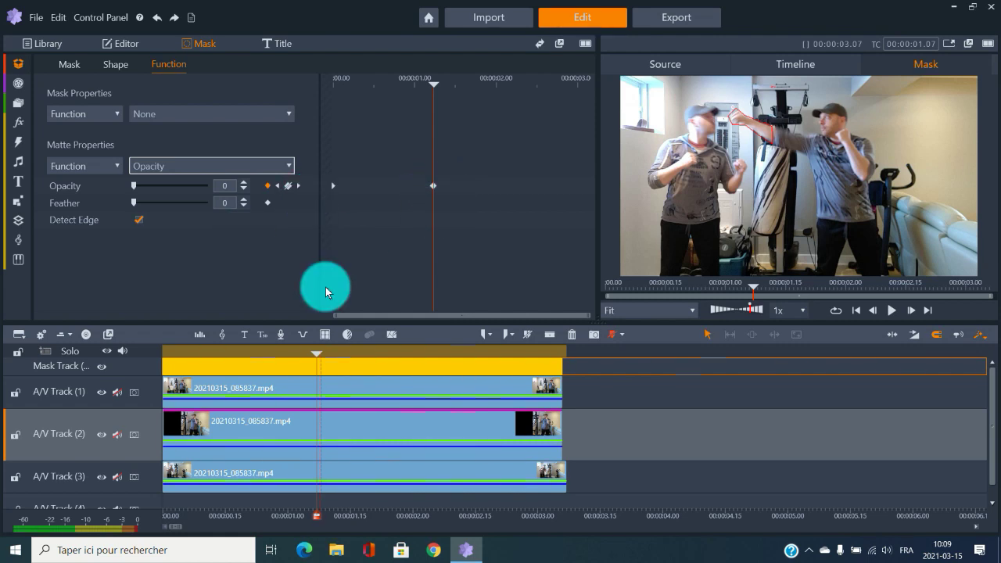
- Scrub through the punch between 00:00:00.24 and 00:00:02.02 to examine when the arm crosses the crop edge and needs the mask
{"action": "left_click", "coordinate": [264, 356]}
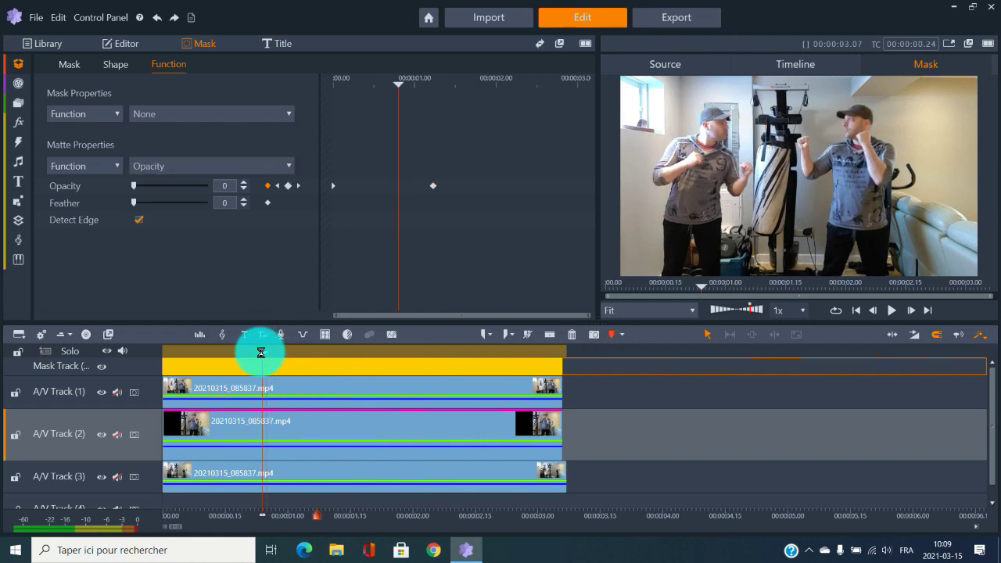
{"action": "left_click_drag", "start_coordinate": [272, 353], "coordinate": [418, 351]}
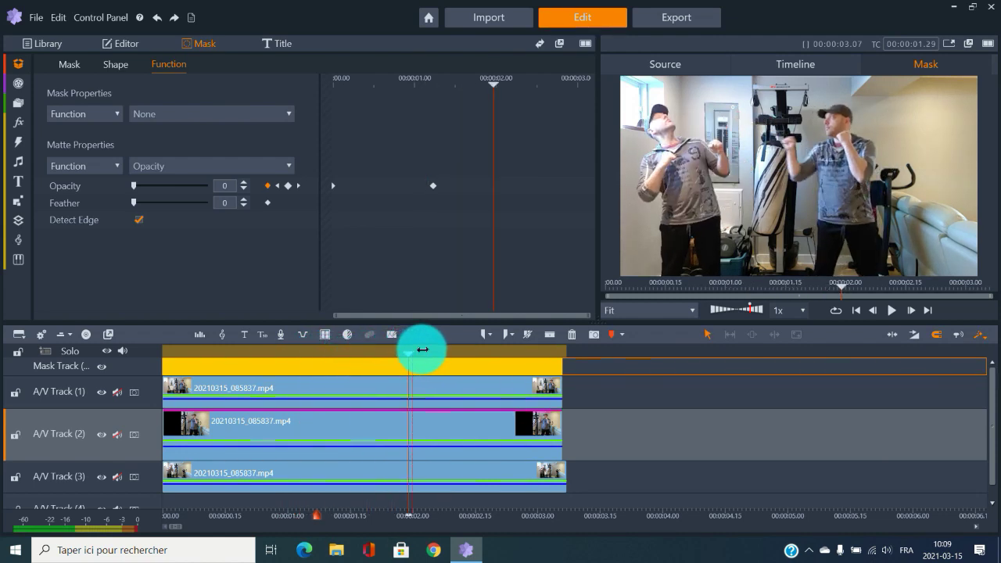
{"action": "left_click", "coordinate": [300, 356]}
{"action": "left_click", "coordinate": [282, 357]}
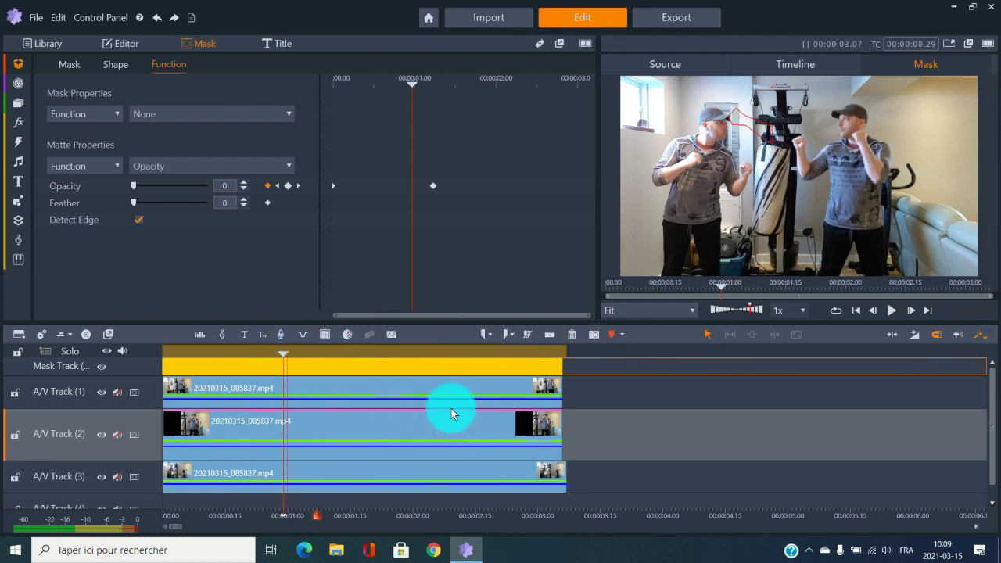
{"action": "left_click", "coordinate": [293, 356]}
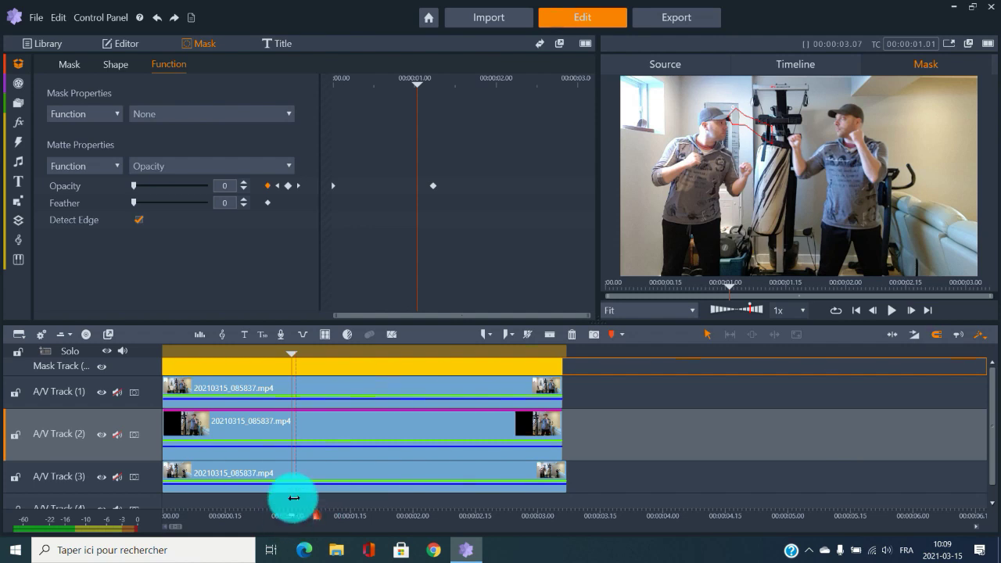
{"action": "left_click_drag", "start_coordinate": [298, 353], "coordinate": [423, 357]}
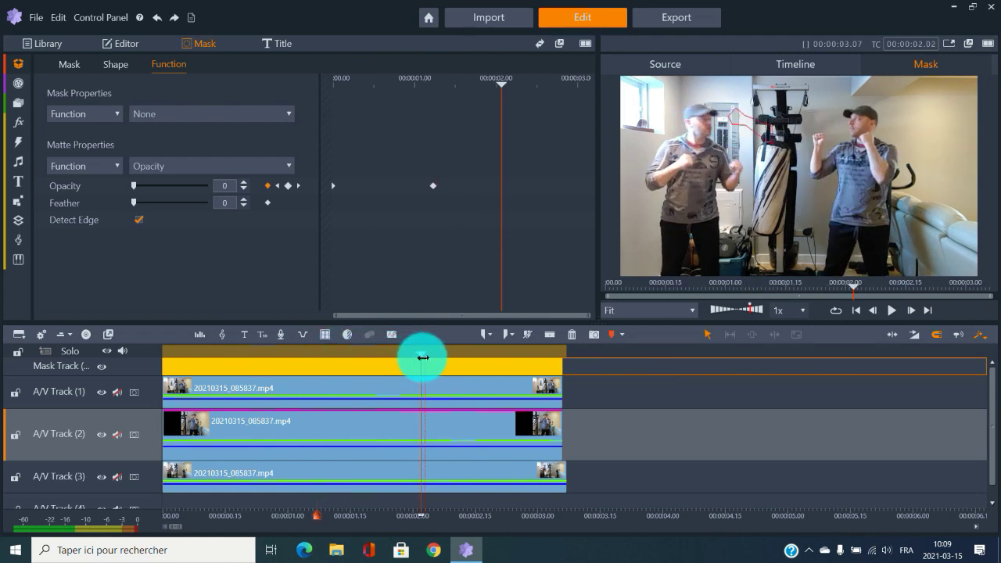